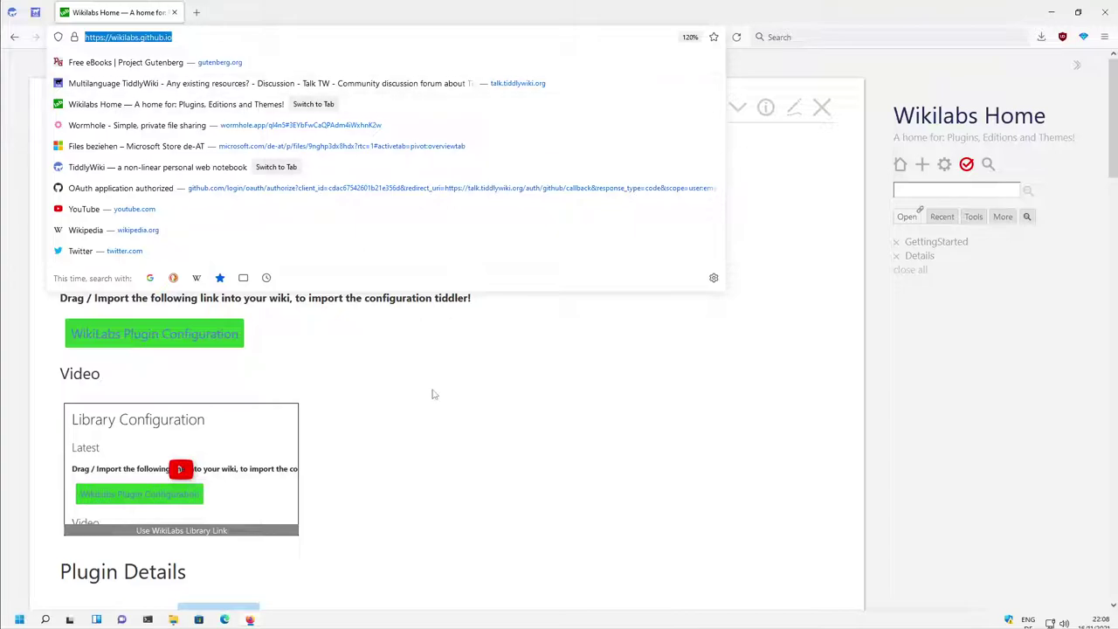
Step: Review the field-editor and field-visibility entries in the Wikilabs plugin list and the forum thread on multilanguage TiddlyWiki
scroll(428, 384, down, 15)
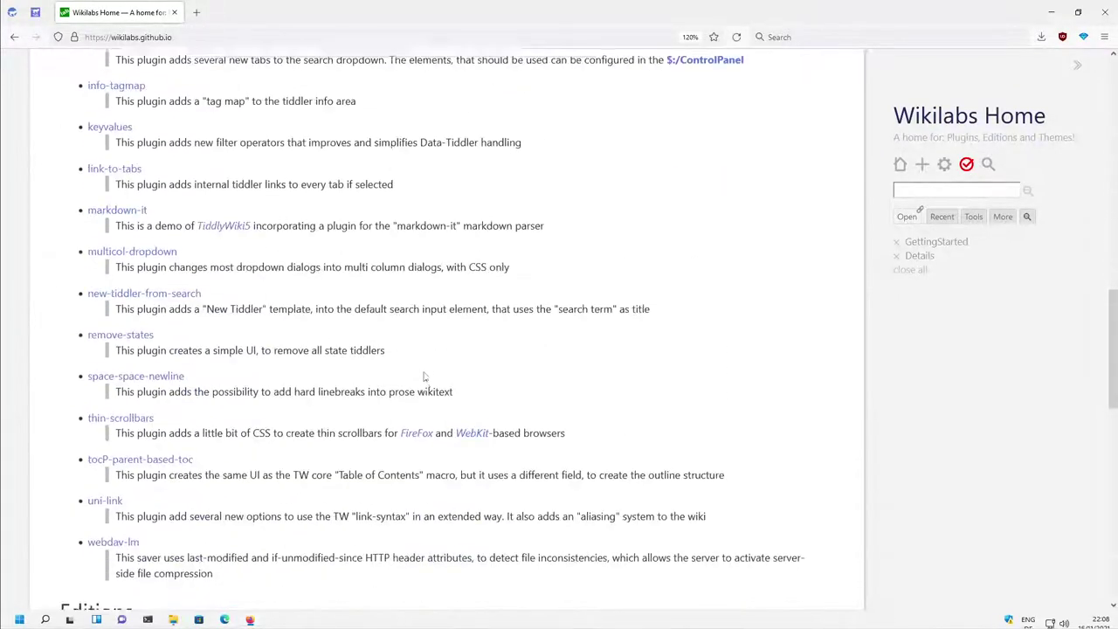
scroll(424, 377, down, 10)
scroll(376, 389, up, 1)
drag(147, 373, 87, 370)
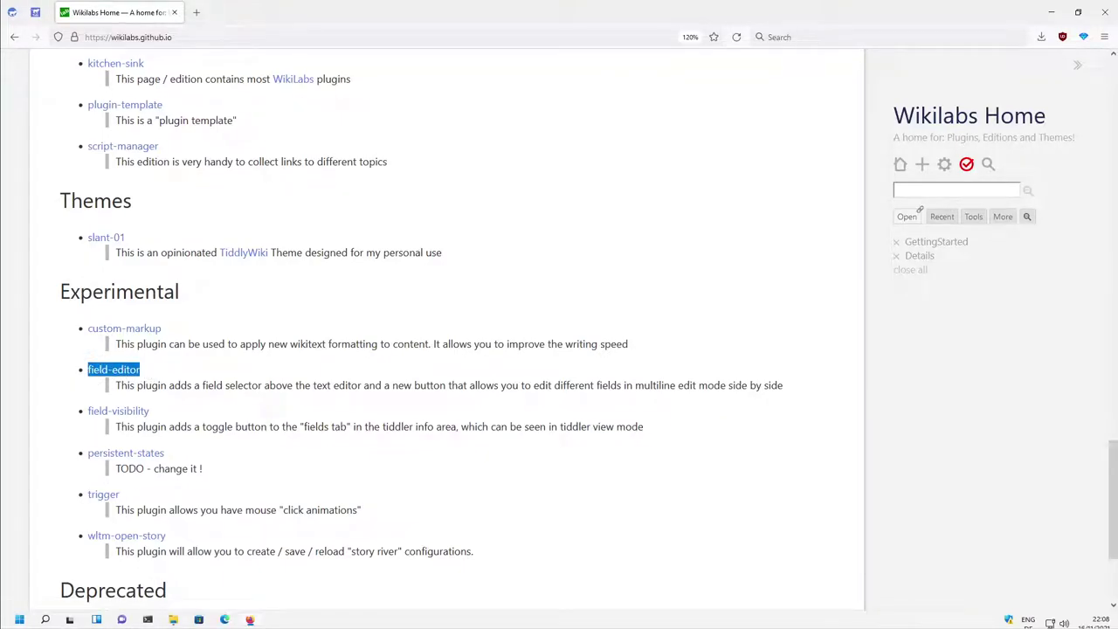
drag(150, 412, 87, 411)
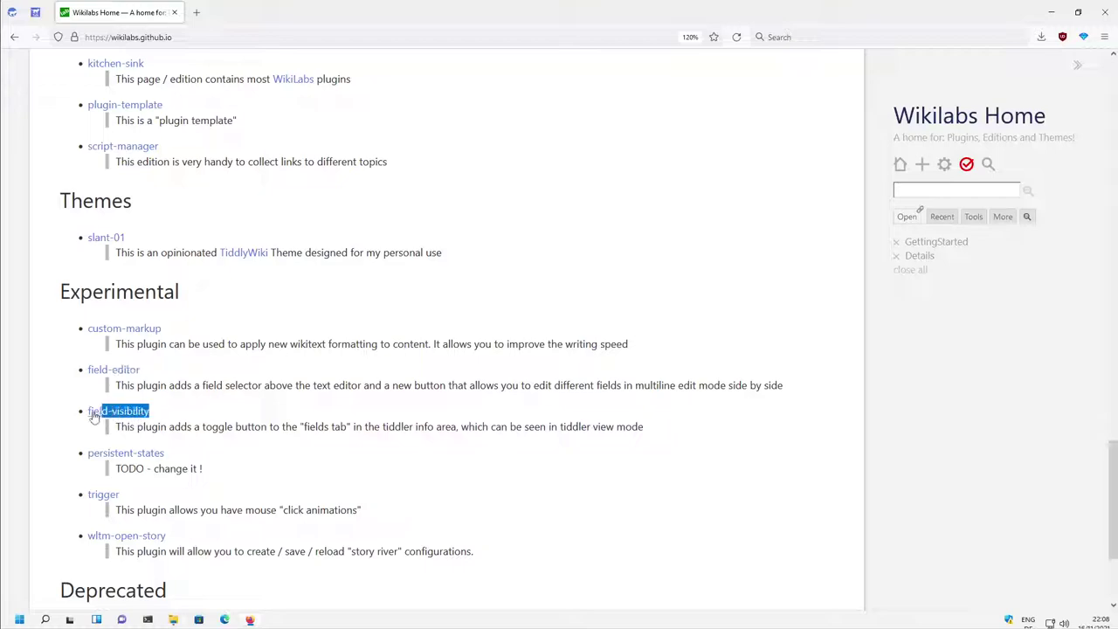
click(217, 414)
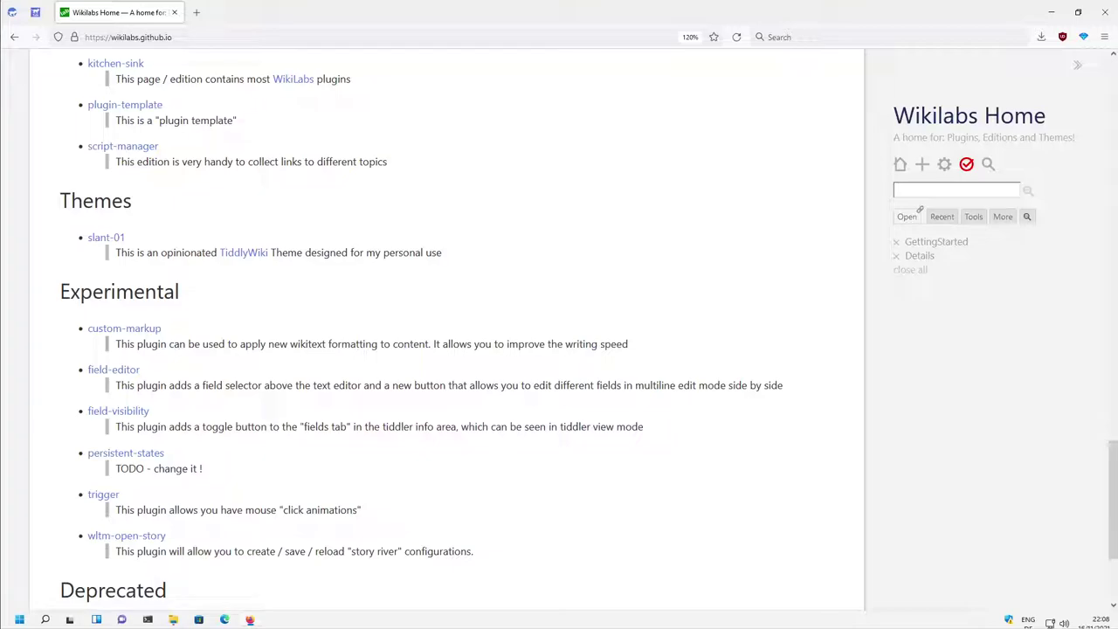
scroll(357, 350, up, 20)
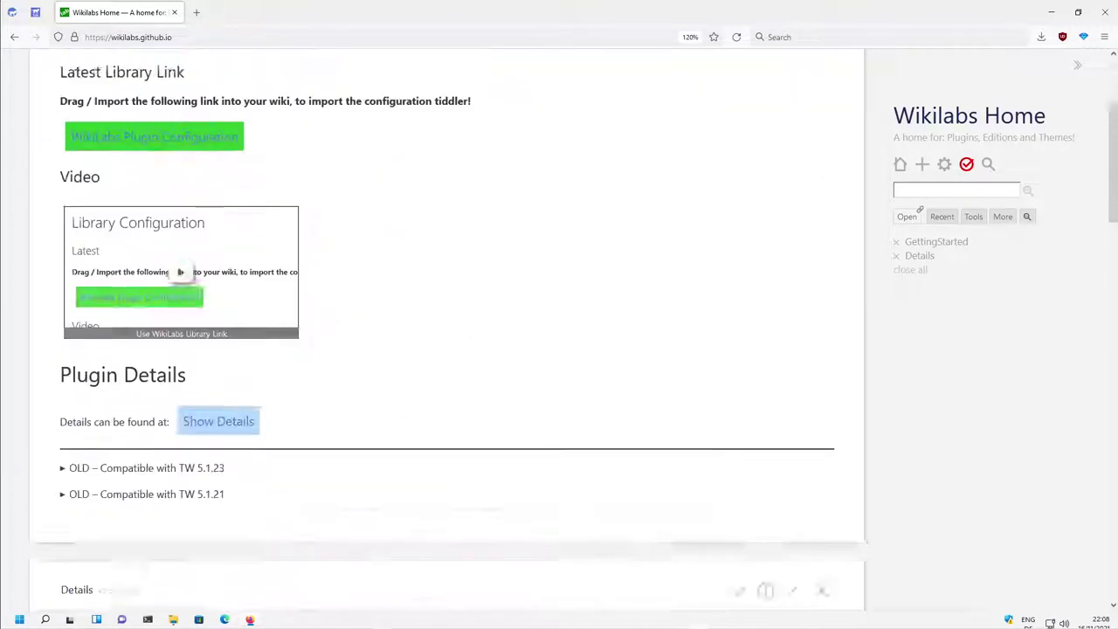
click(35, 12)
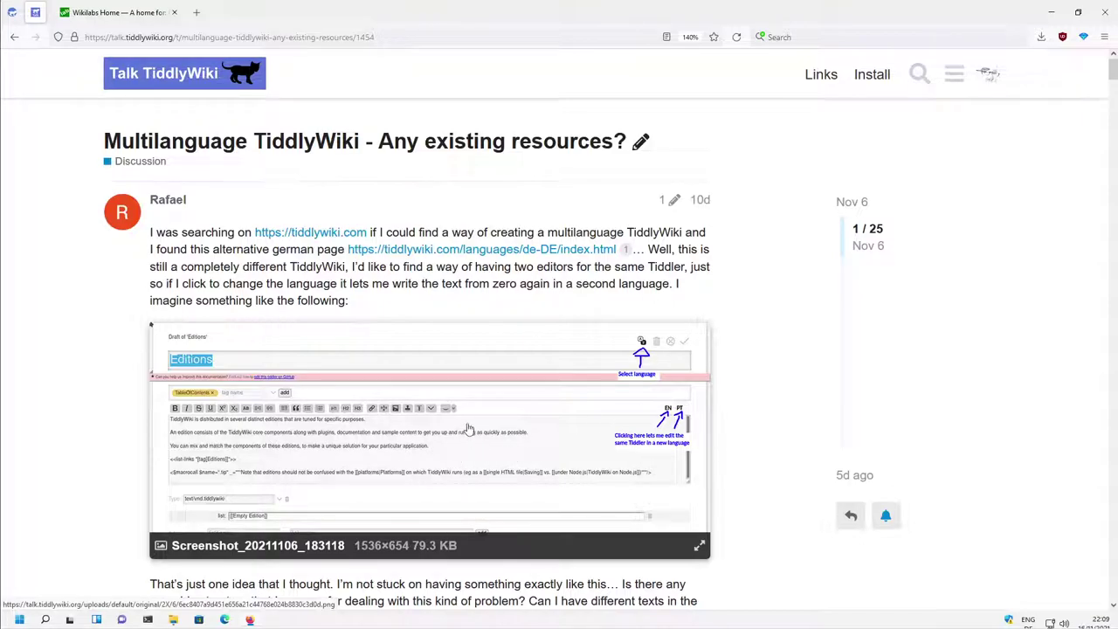
Step: Download an empty TiddlyWiki from tiddlywiki.com as empty.html into the Downloads folder and open it in the browser
click(310, 232)
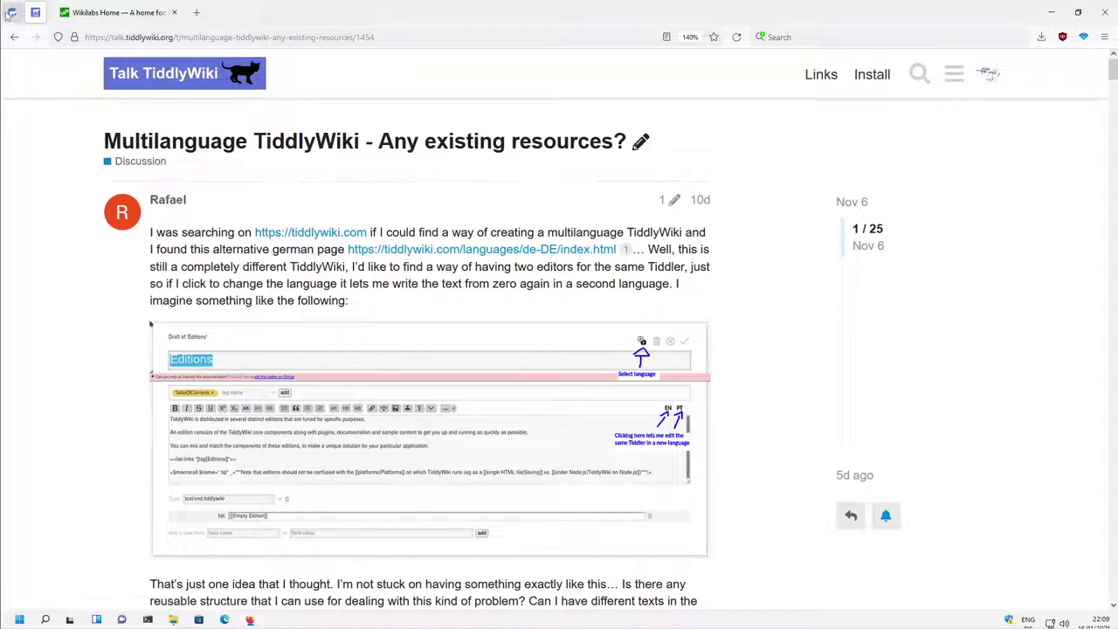
scroll(591, 266, down, 8)
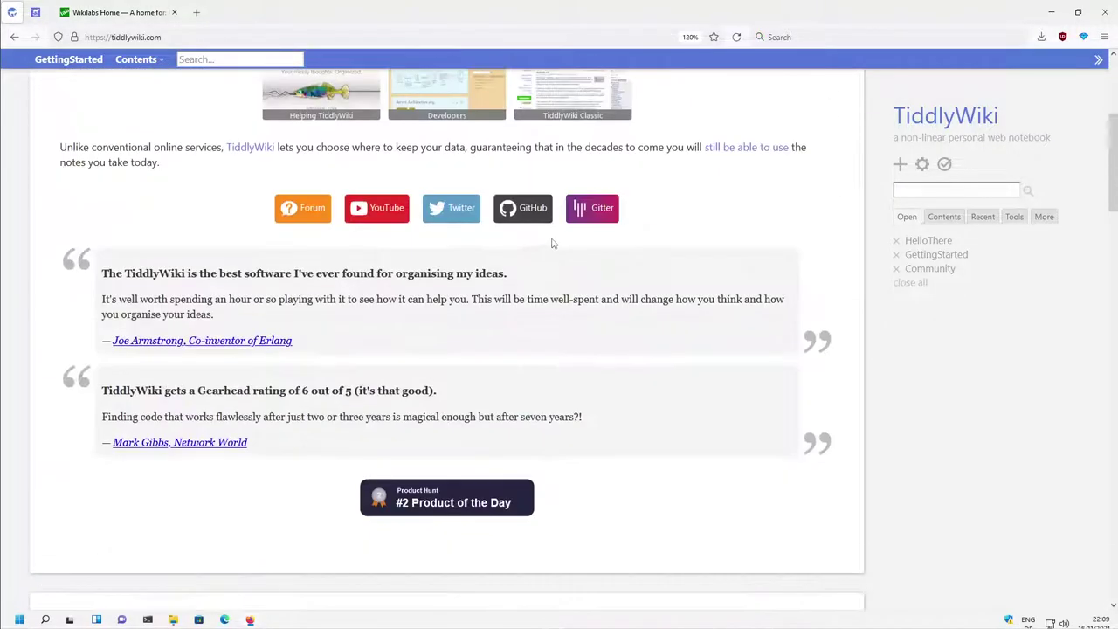
click(415, 342)
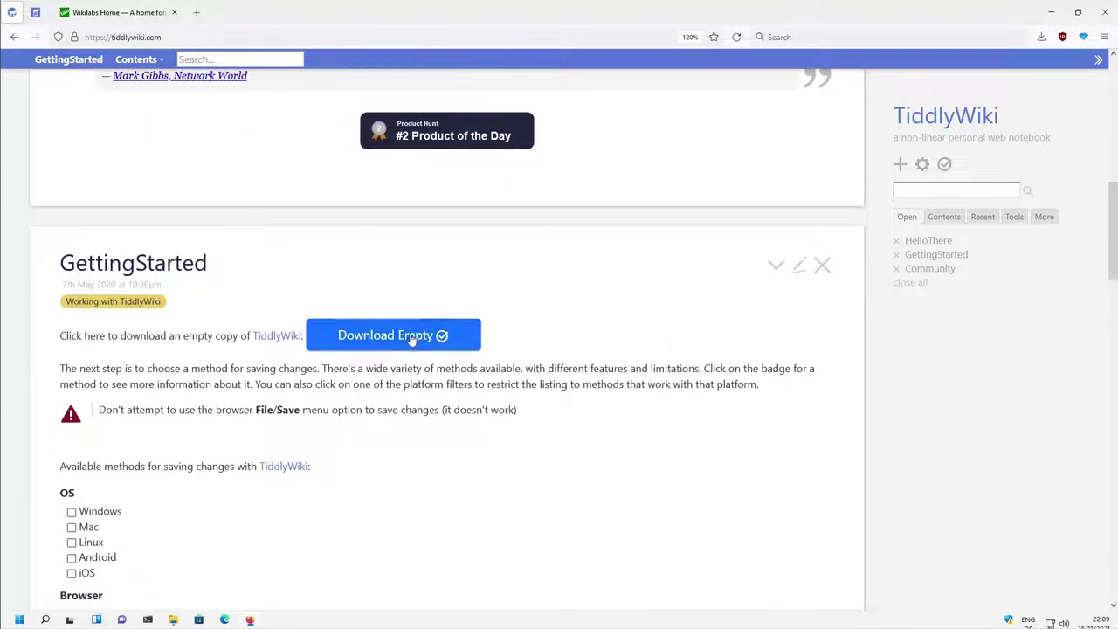
click(604, 379)
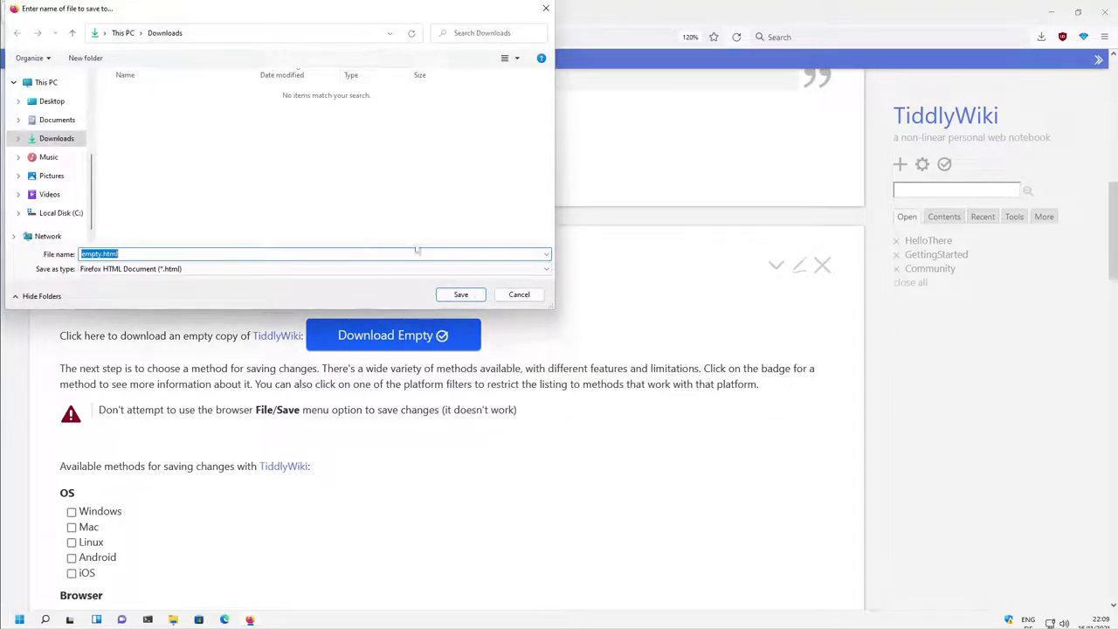
click(455, 294)
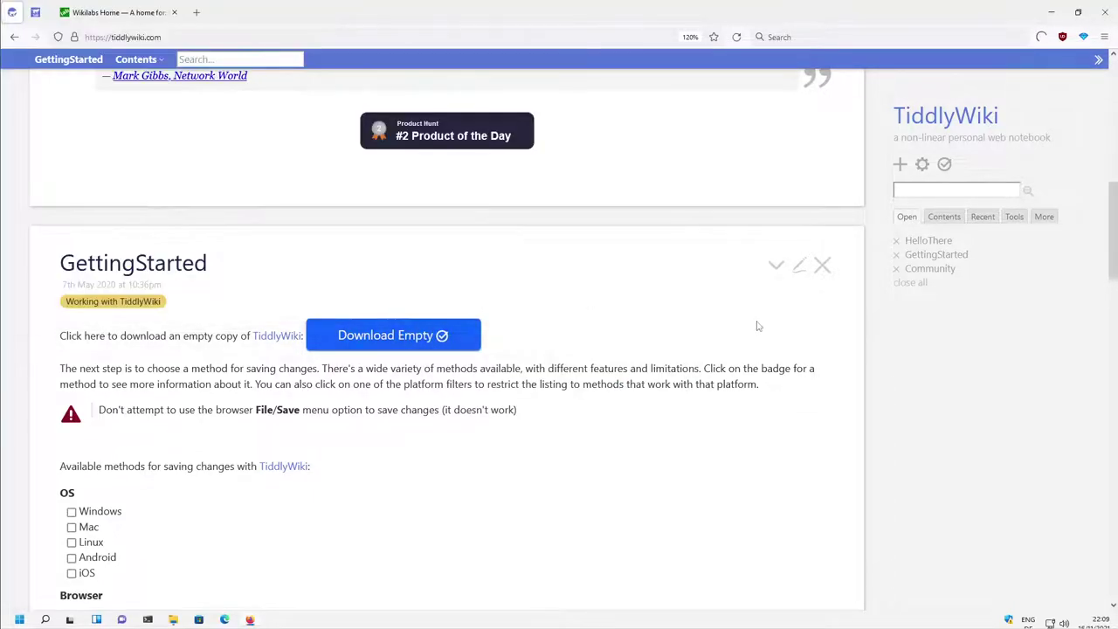
click(1042, 37)
click(883, 73)
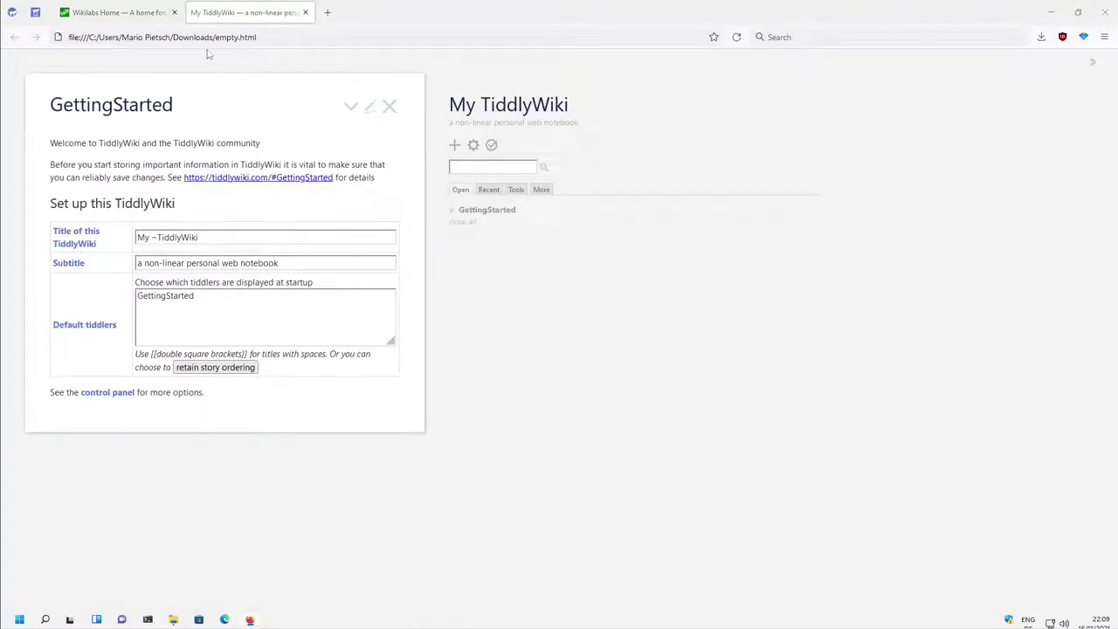
Step: Import the WikiLabs Plugin Configuration link from the Wikilabs Home page into the empty wiki
click(118, 12)
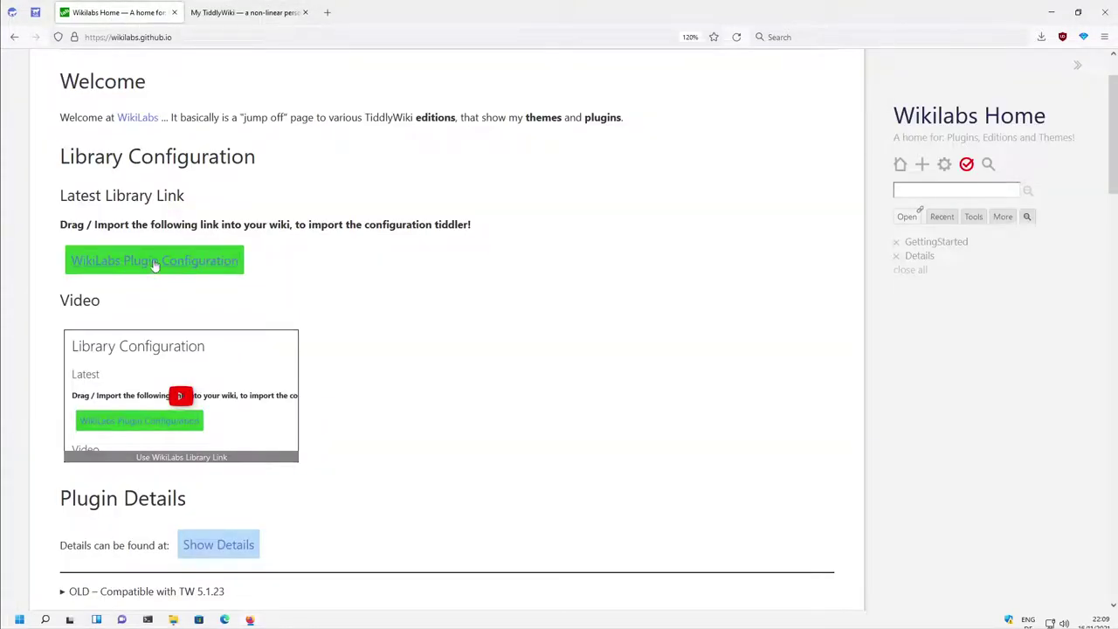
drag(154, 265, 294, 218)
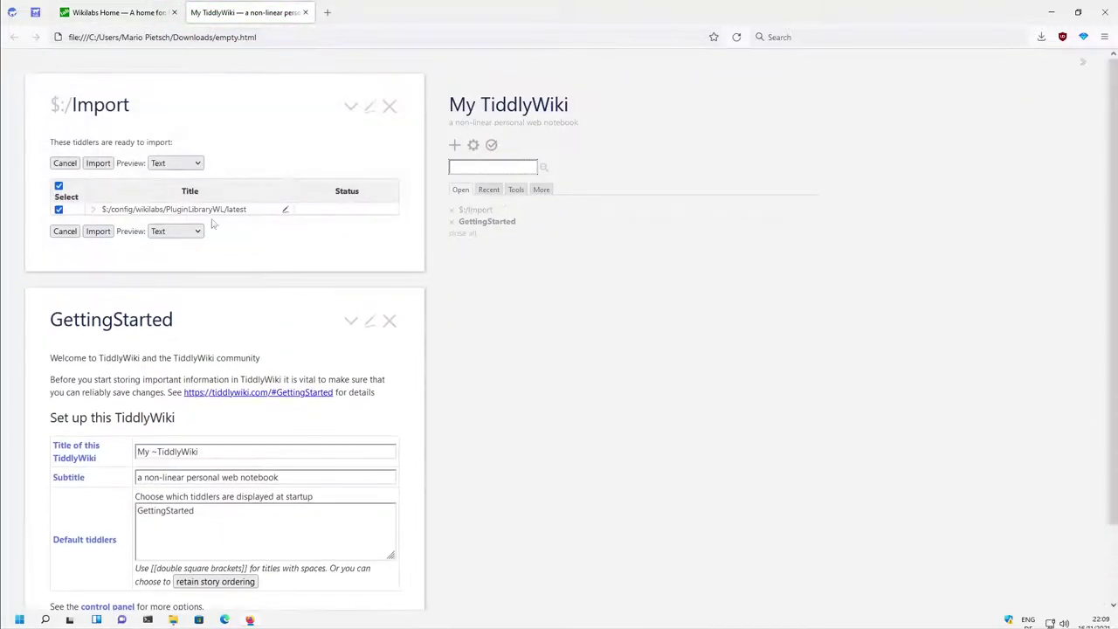
click(98, 230)
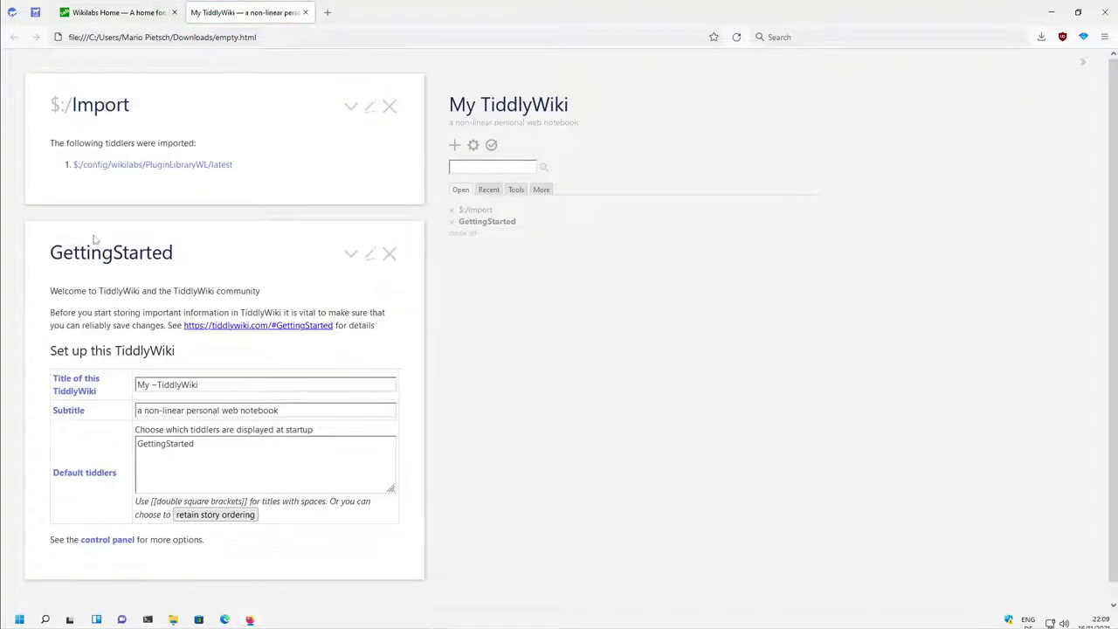
Step: Open the Wikilabs Library (latest) plugin library from the wiki's control panel
click(472, 146)
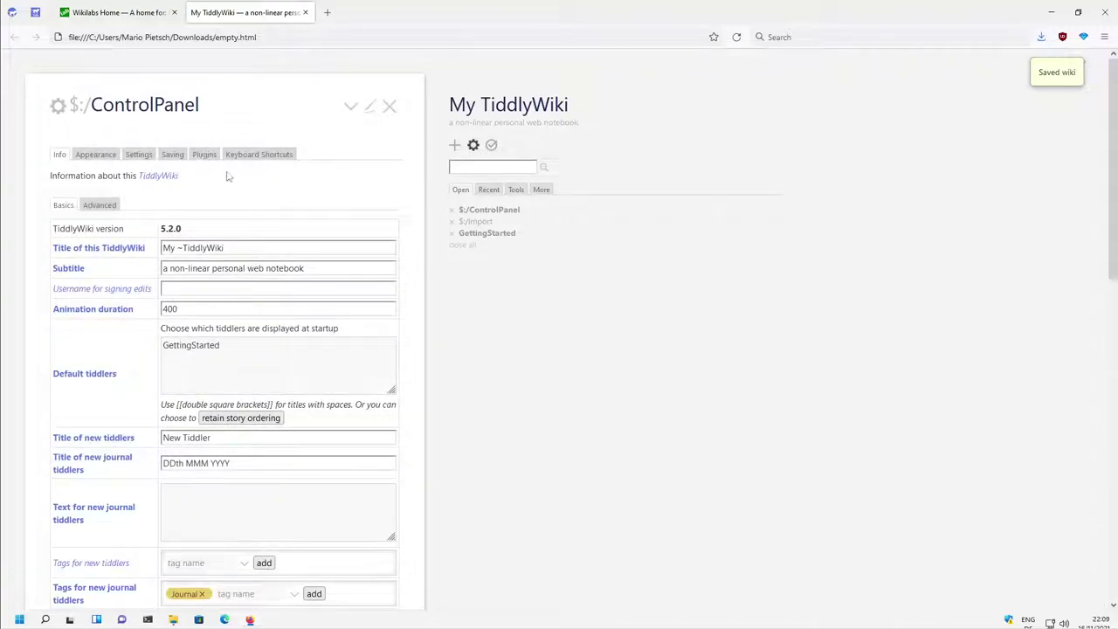
click(205, 154)
key(ctrl+plus)
key(ctrl+plus)
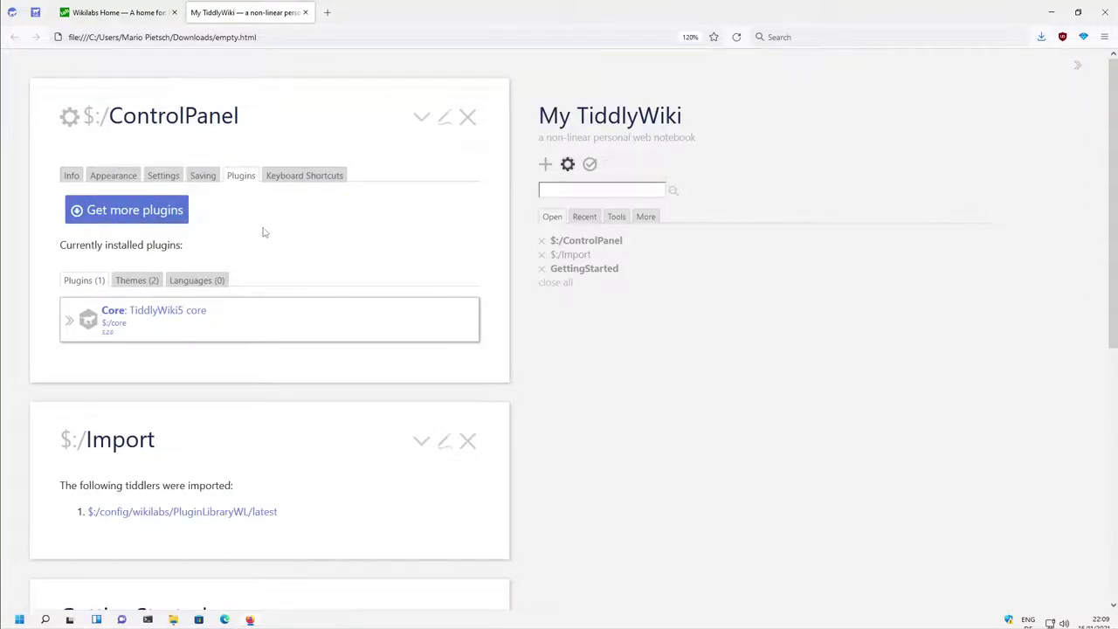
click(162, 213)
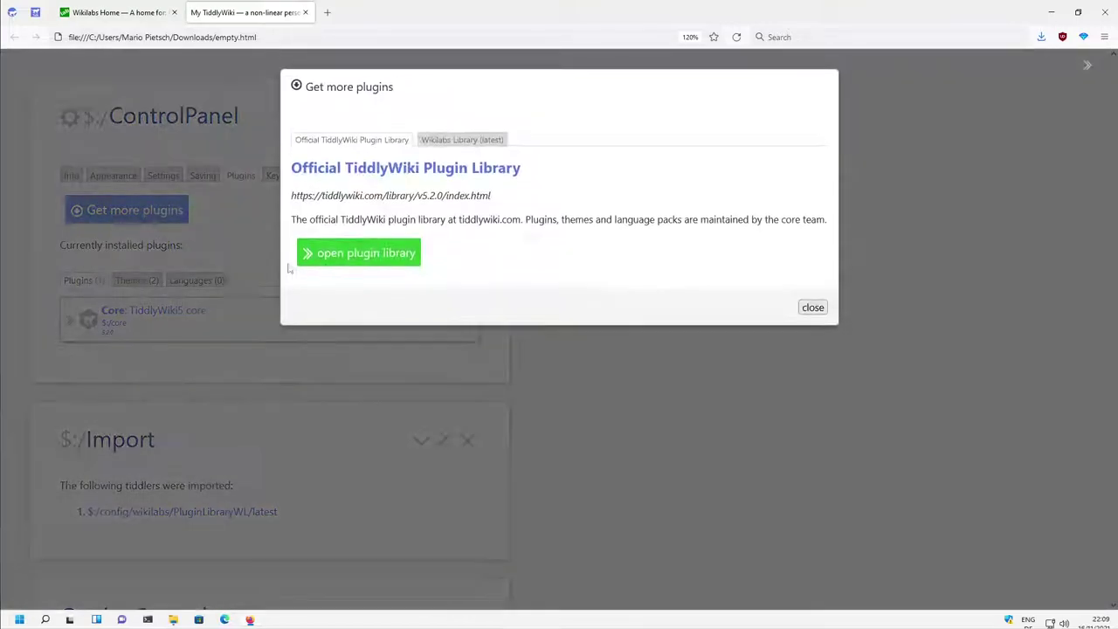
click(451, 140)
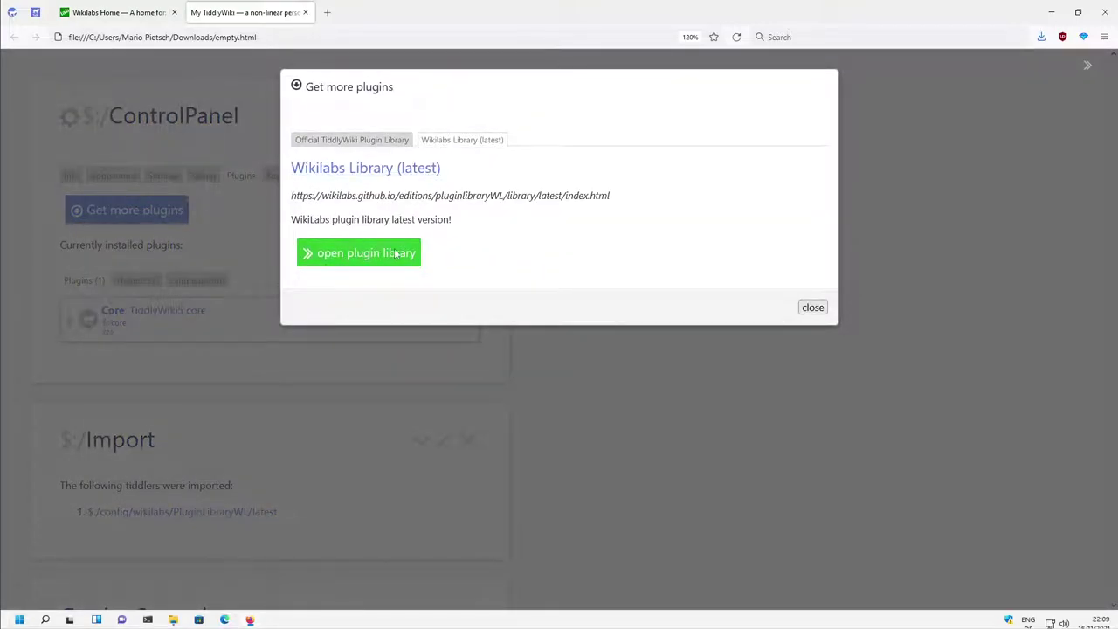
click(394, 252)
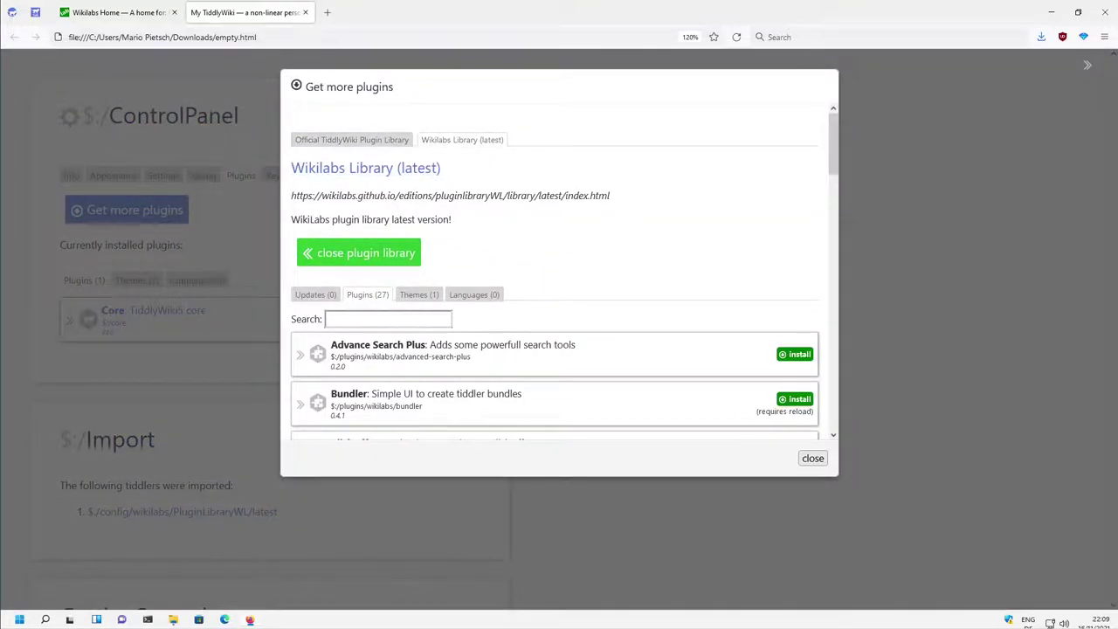
Step: Search the library for "field" and install the Field Search, Multiline Field Editor and Toggle Field Visibility plugins
text(field)
scroll(635, 321, down, 1)
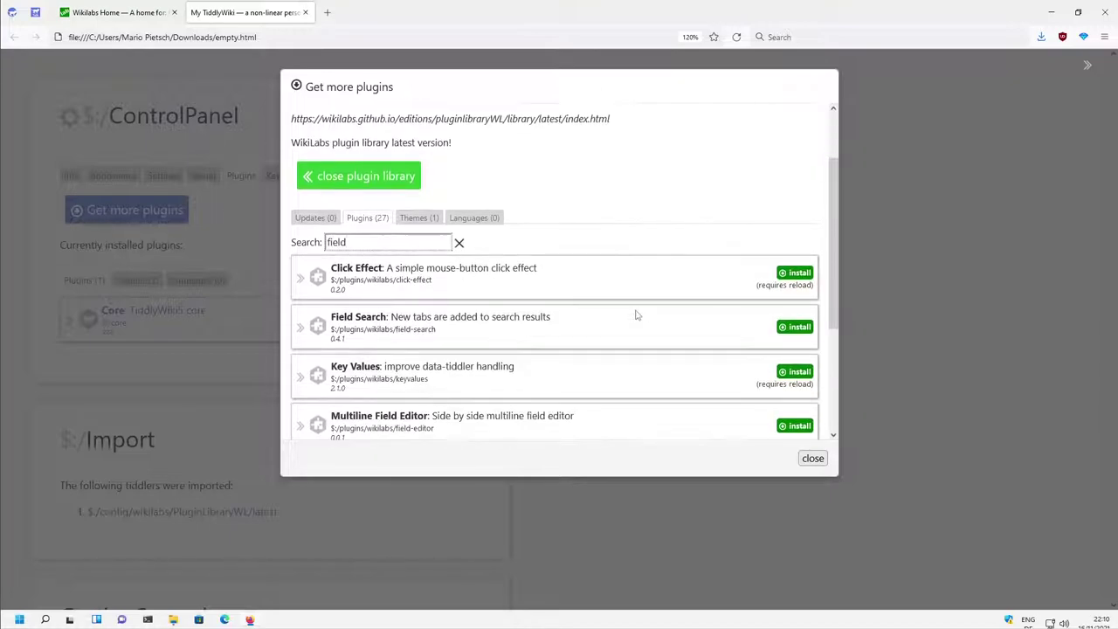
click(792, 328)
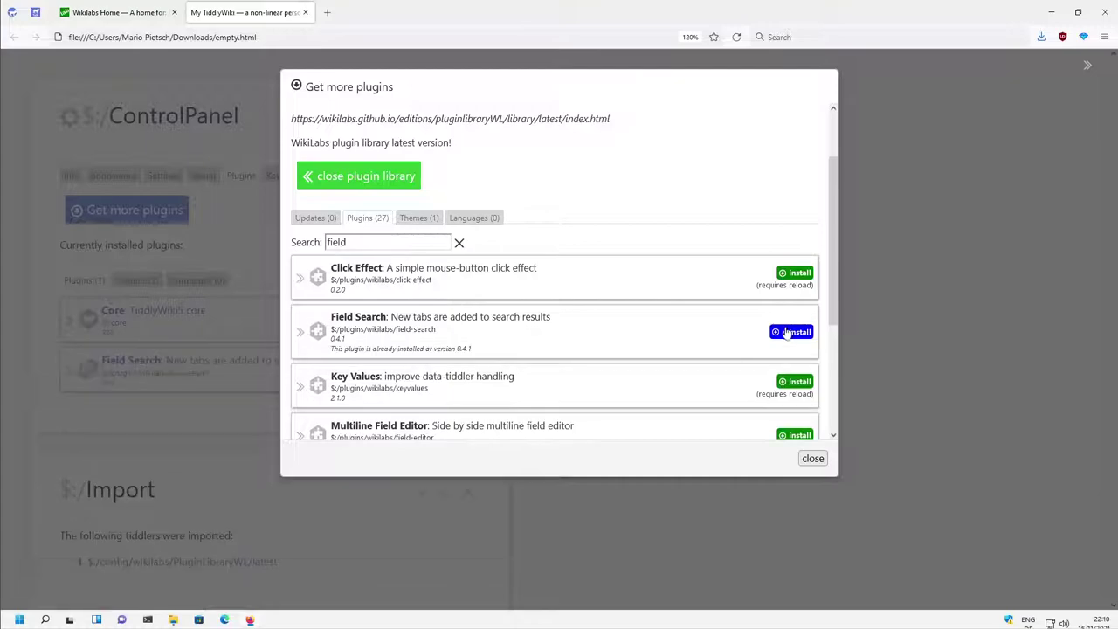
scroll(709, 344, down, 2)
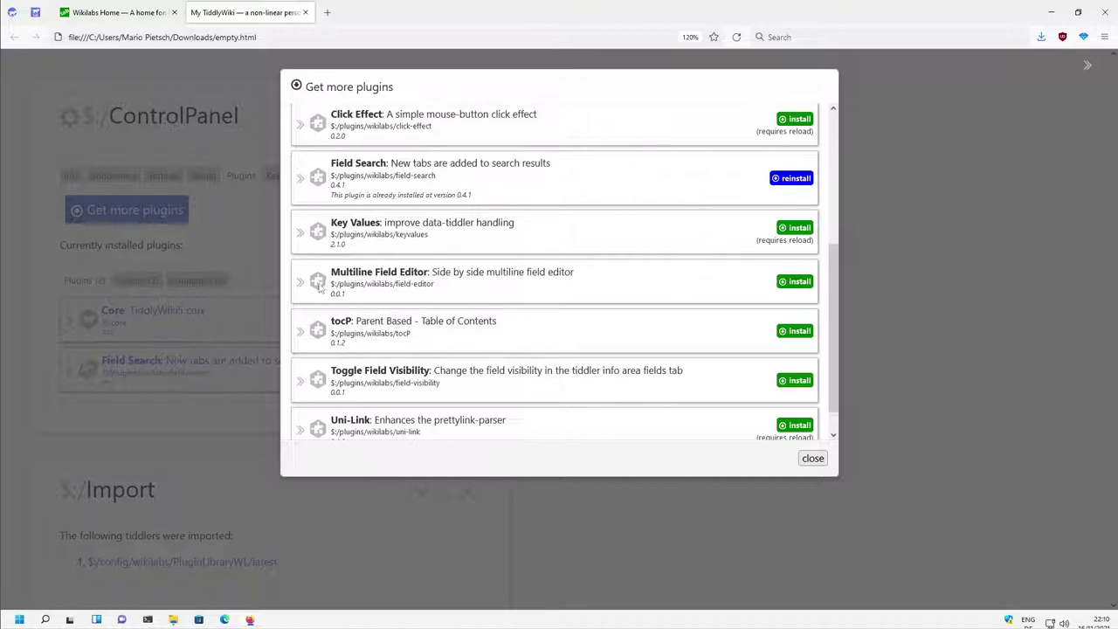
click(797, 282)
scroll(703, 292, down, 1)
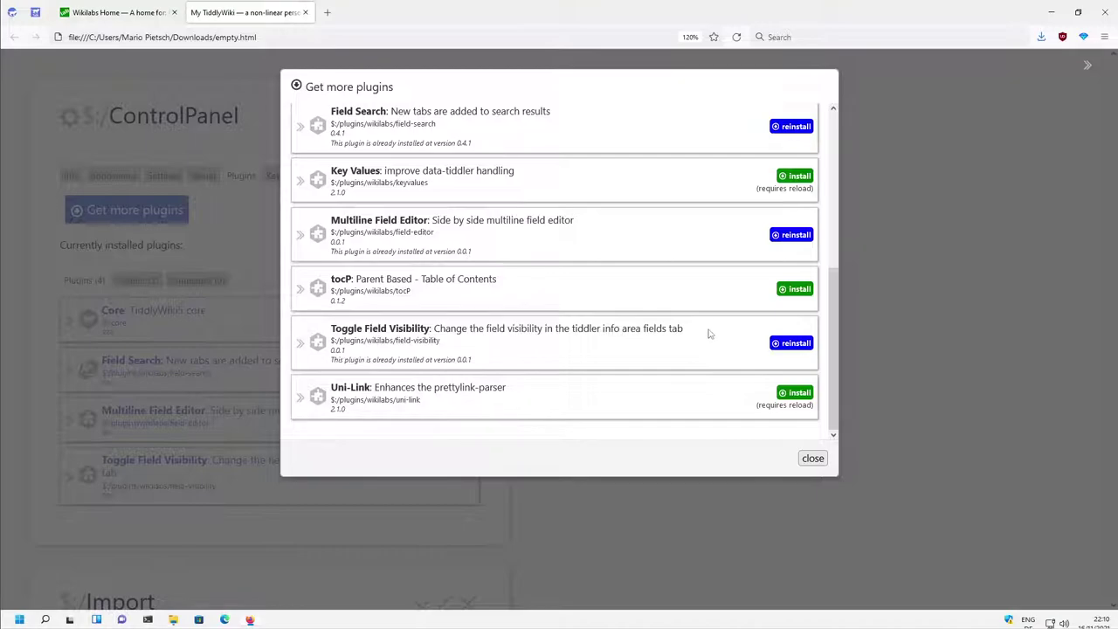
click(812, 457)
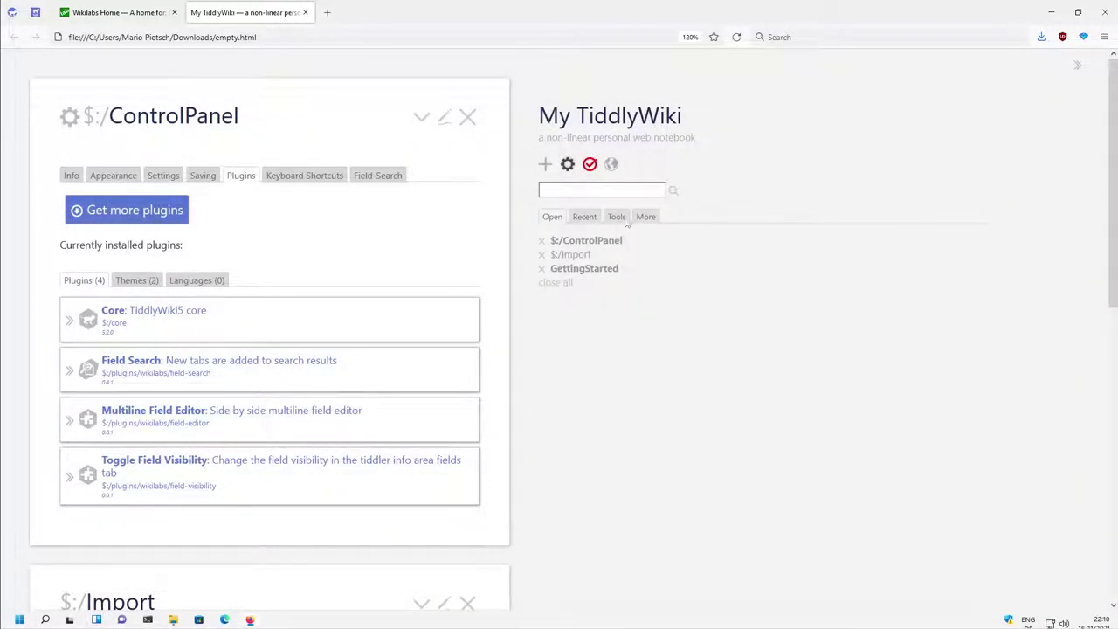
Step: Save and reload the wiki, and start a new tiddler in place of the GettingStarted tiddler
click(590, 165)
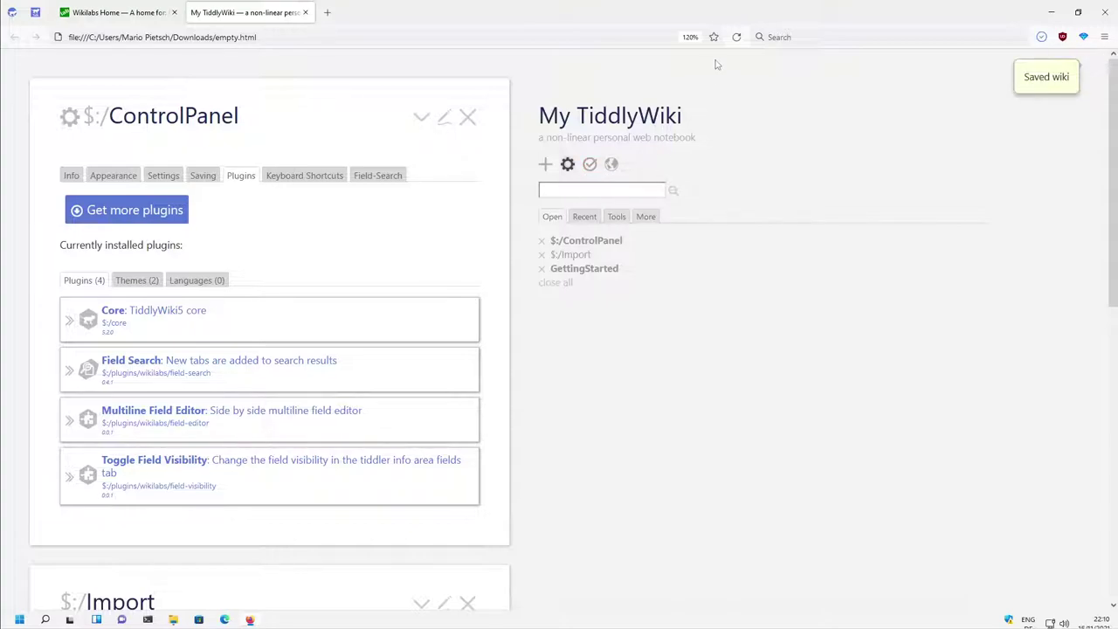
click(736, 37)
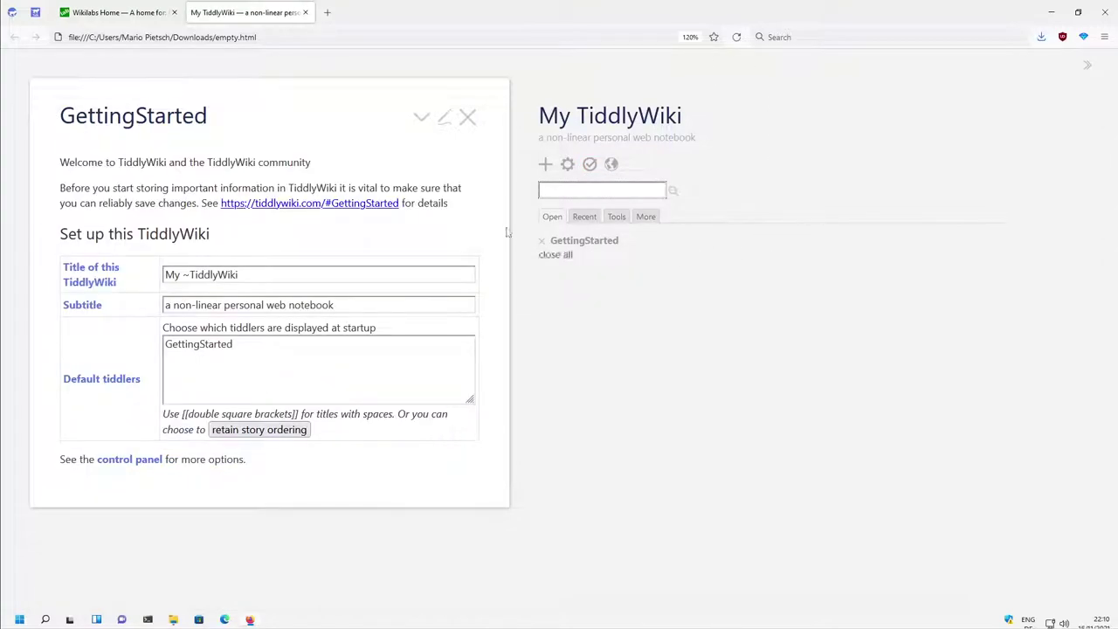
click(467, 117)
click(543, 164)
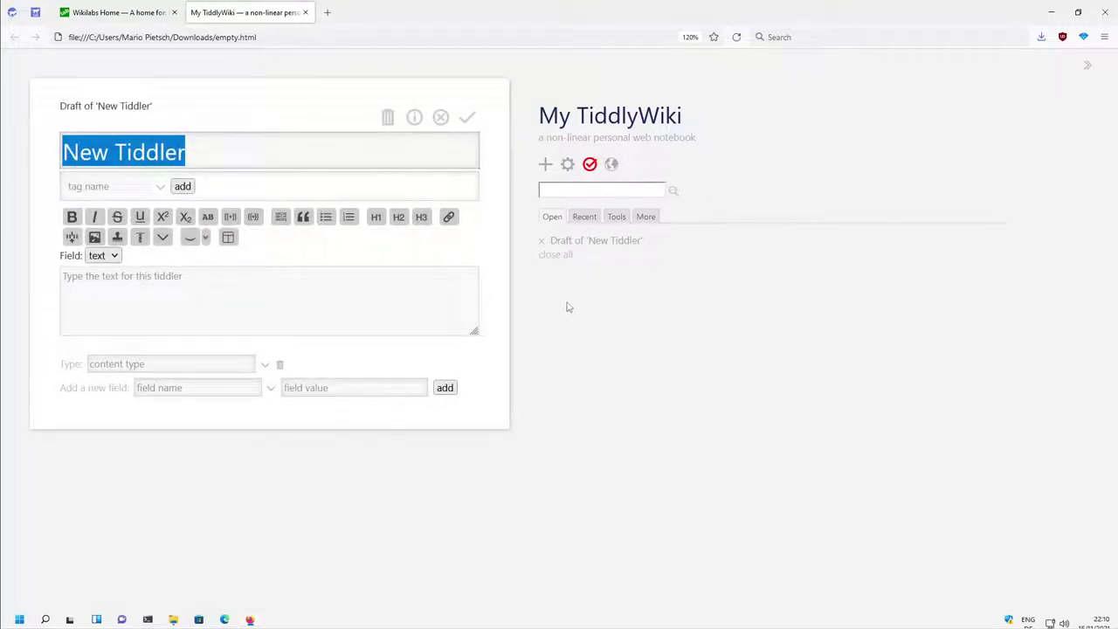
Step: Set the theme's sidebar layout to "Fluid story, fixed sidebar" in the control panel and close the control panel
click(568, 164)
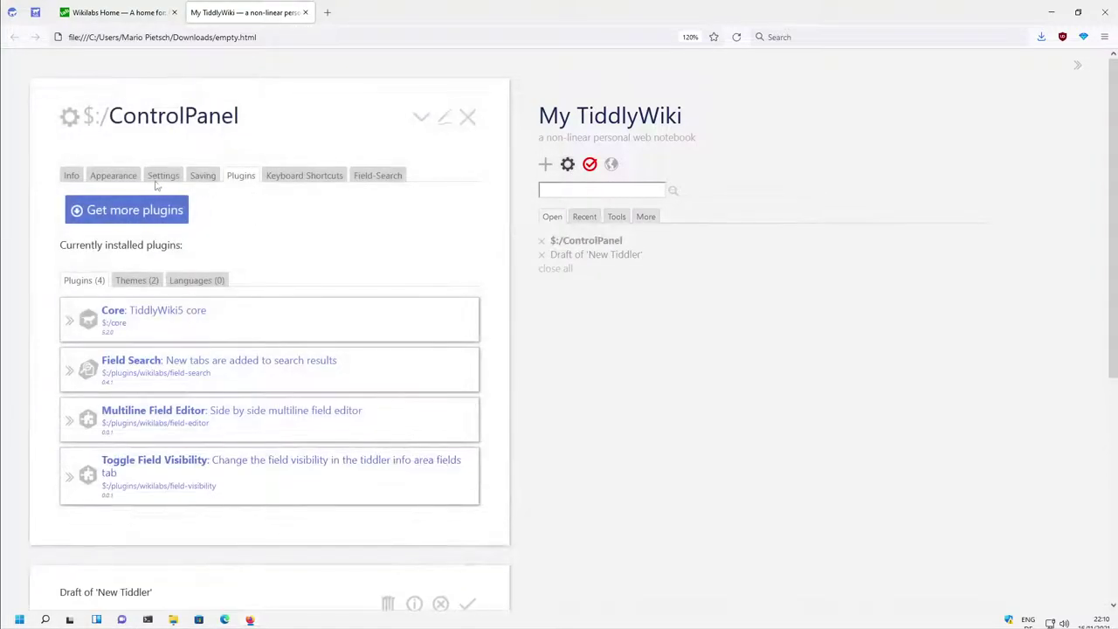
click(122, 178)
click(306, 239)
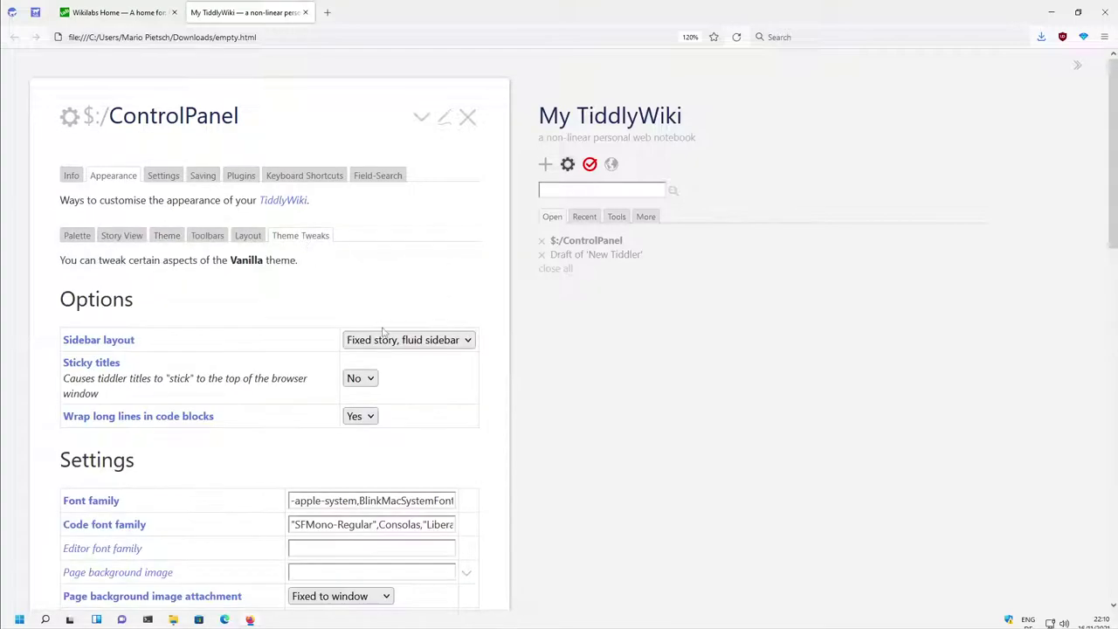
click(386, 338)
click(412, 384)
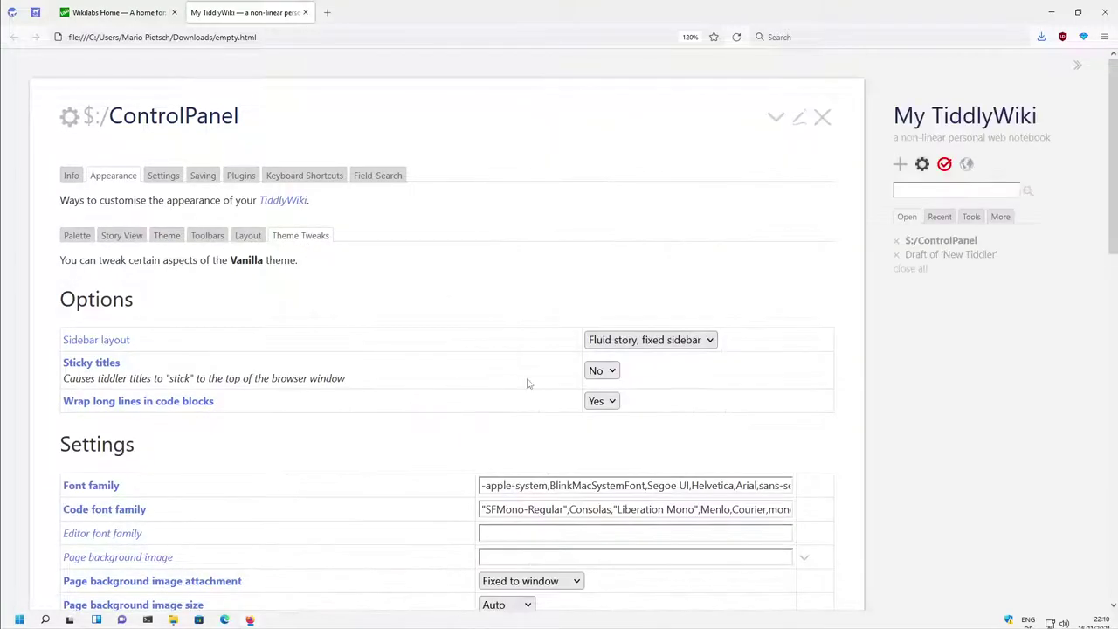
scroll(711, 374, down, 3)
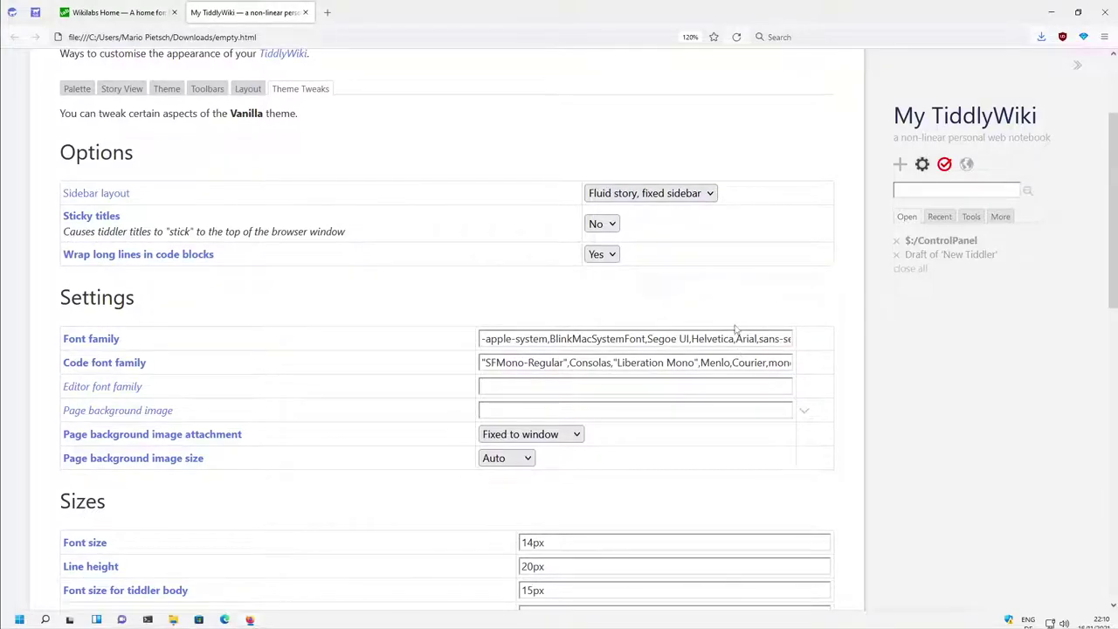
scroll(736, 330, up, 3)
click(821, 117)
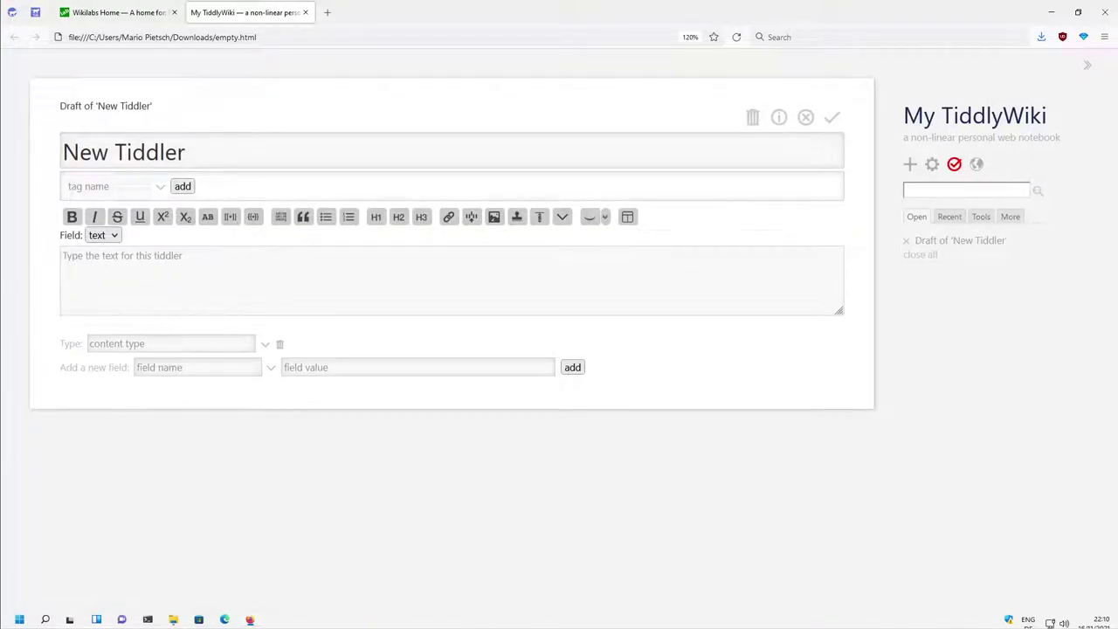
Step: Show two side-by-side text editors in the New Tiddler draft and check which fields the editor's field selector offers
click(629, 219)
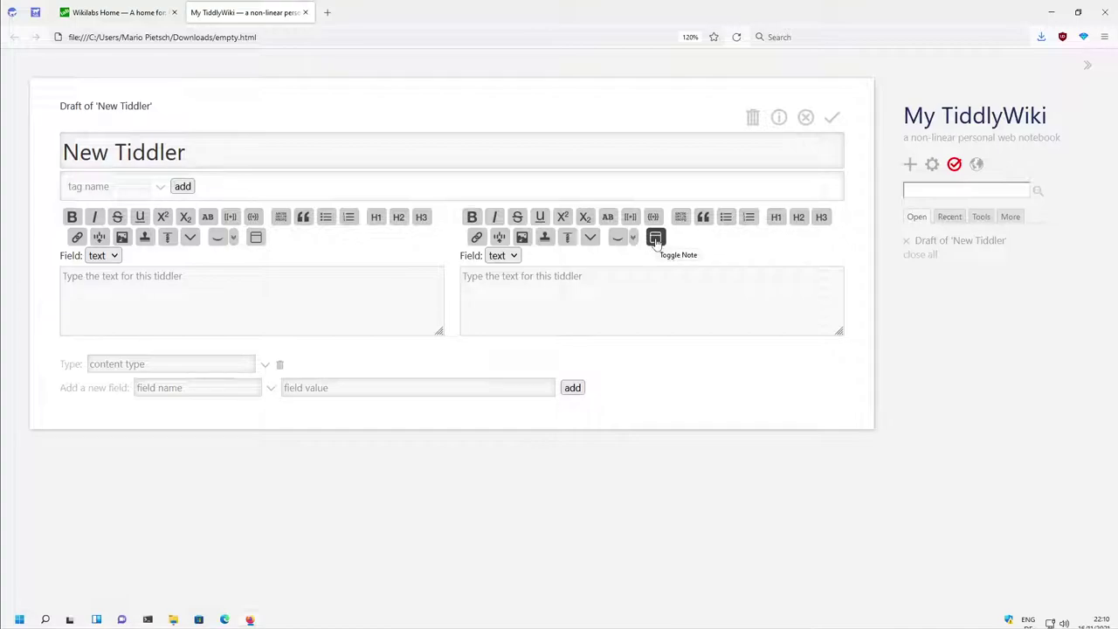
click(108, 256)
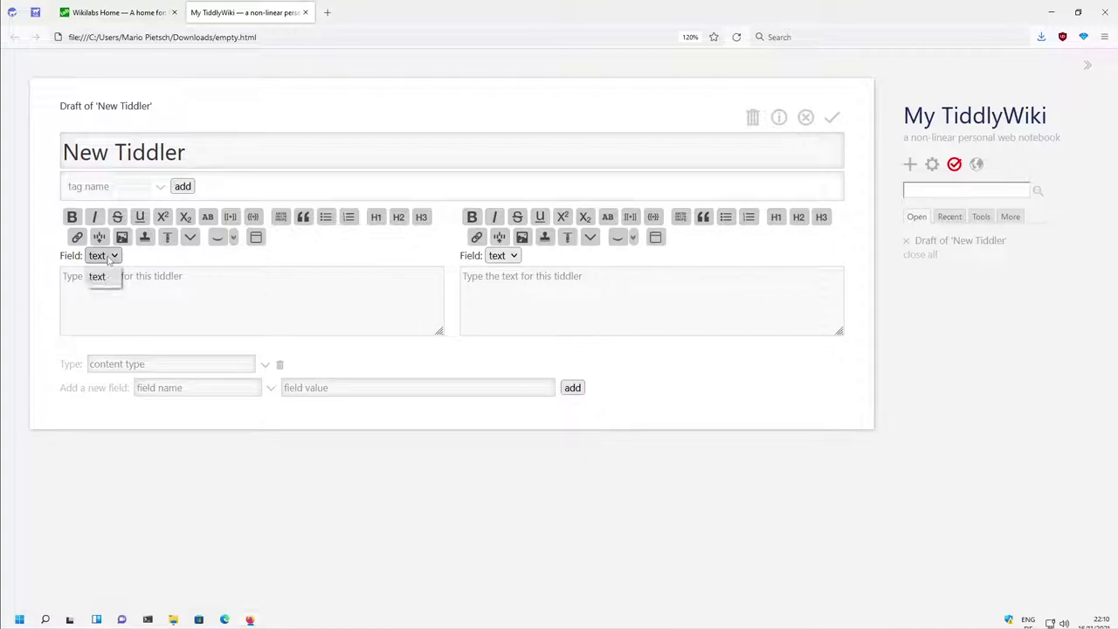
click(110, 255)
click(119, 257)
click(119, 257)
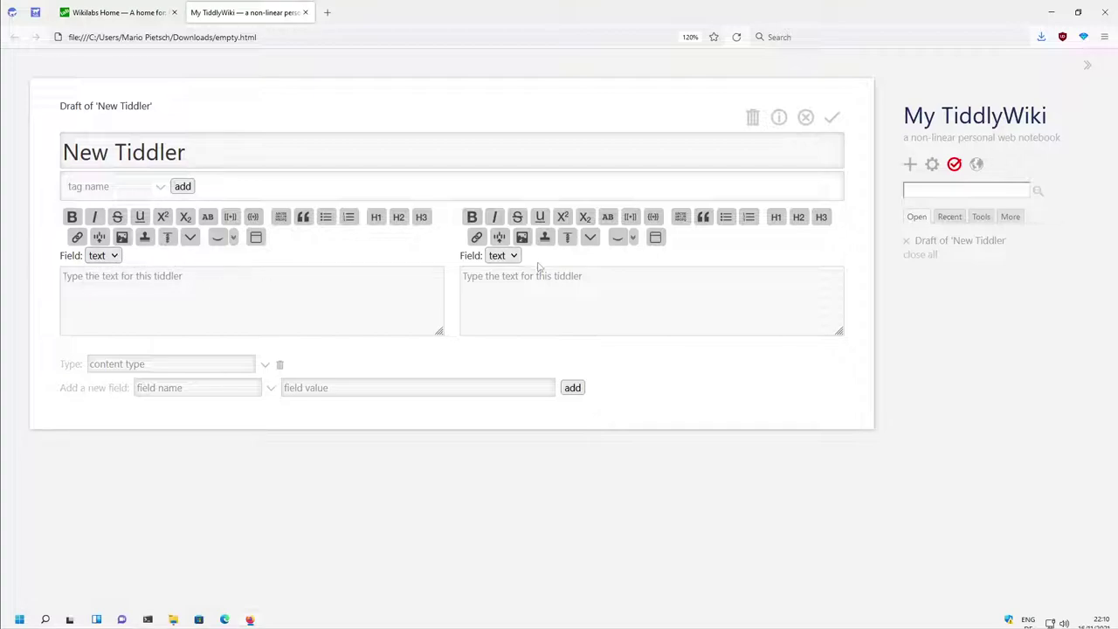
Step: Show the New Tiddler draft's field list and add an empty field named asdf to the draft
click(779, 117)
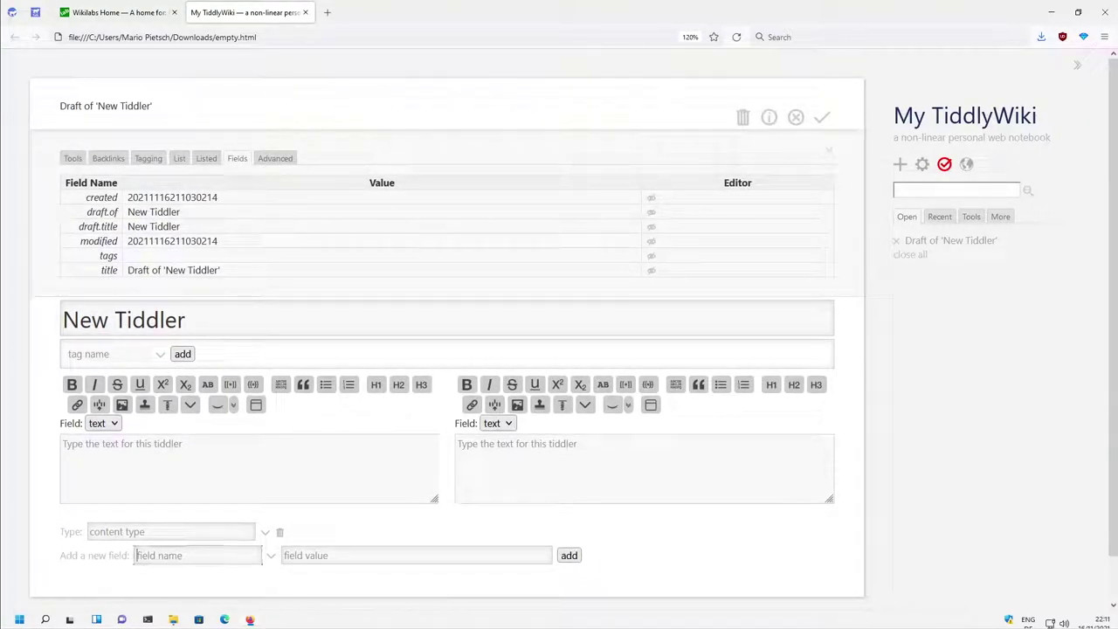
text(asdf)
key(Tab)
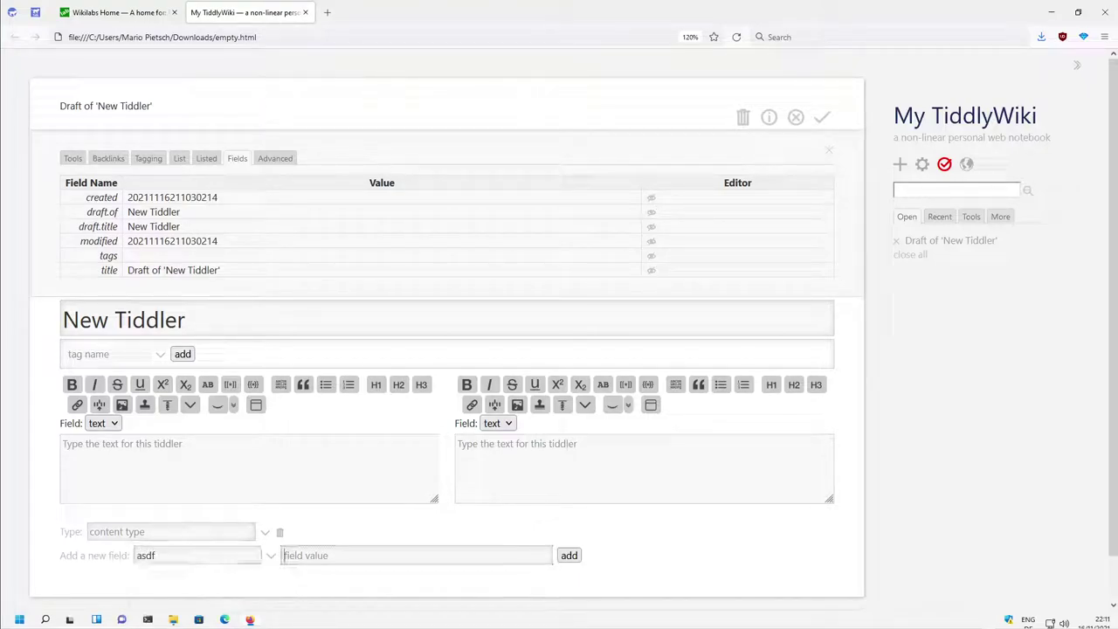
click(568, 556)
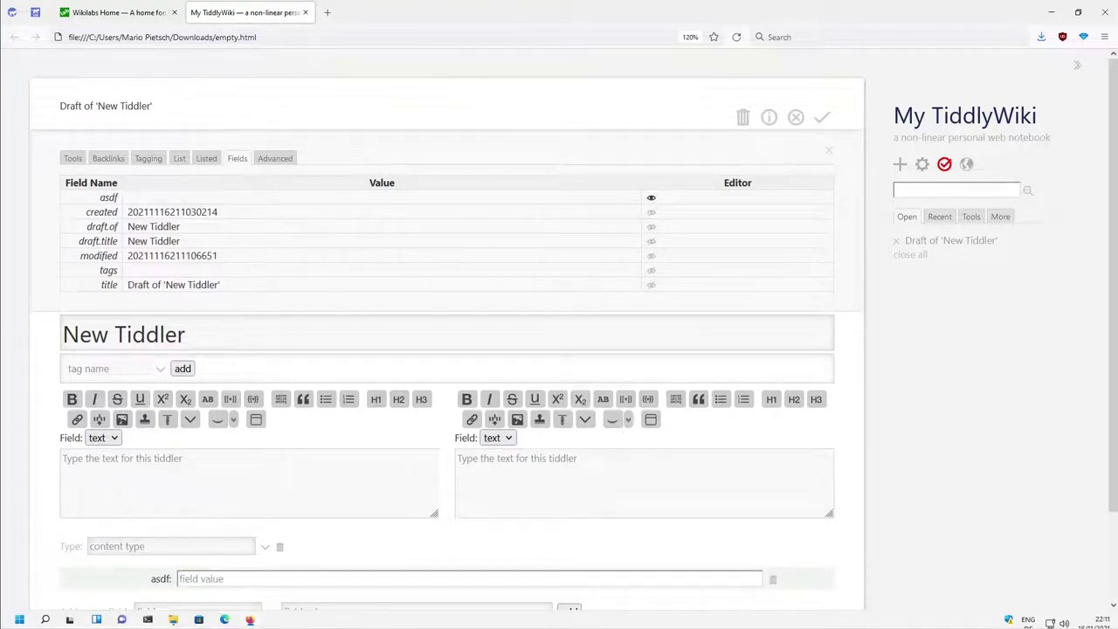
scroll(168, 495, down, 2)
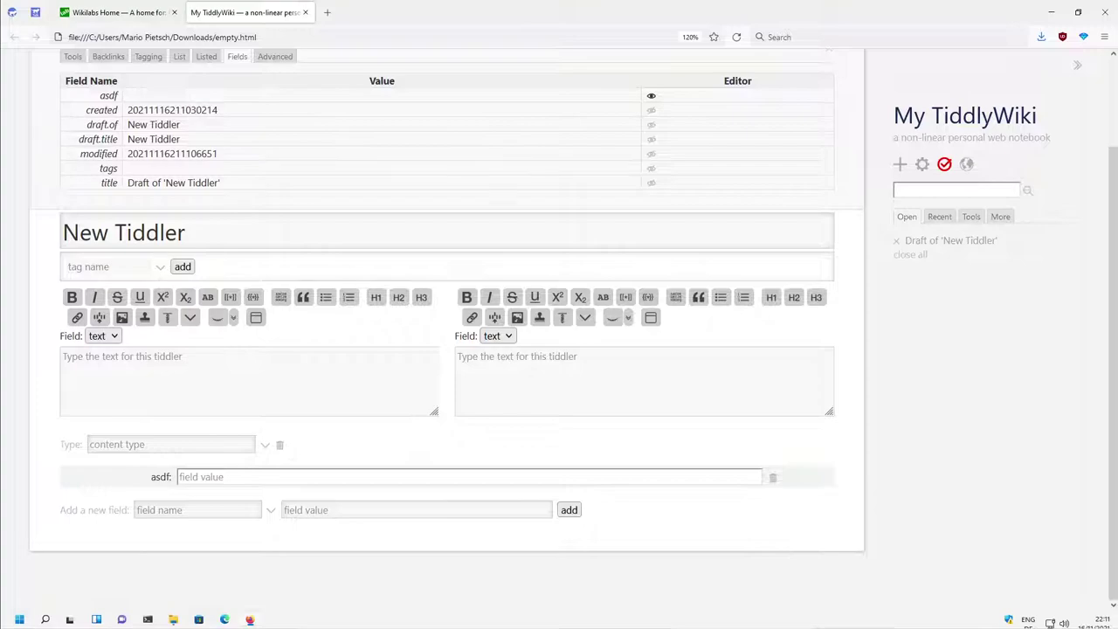
scroll(449, 349, up, 2)
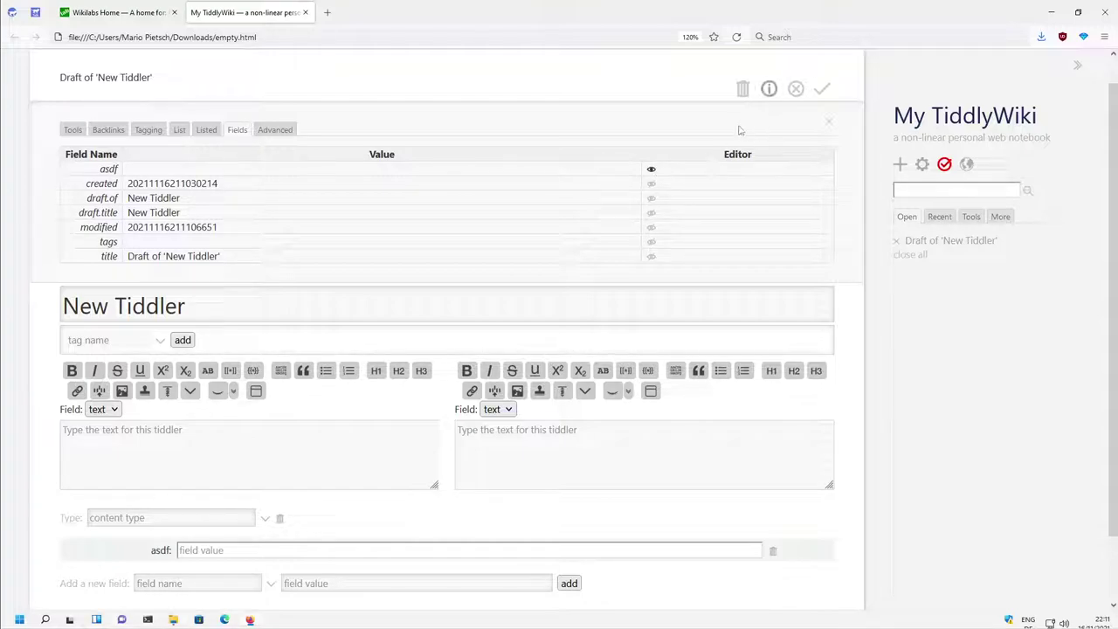
Step: Delete the asdf field from the New Tiddler draft and close the draft's info area
click(773, 550)
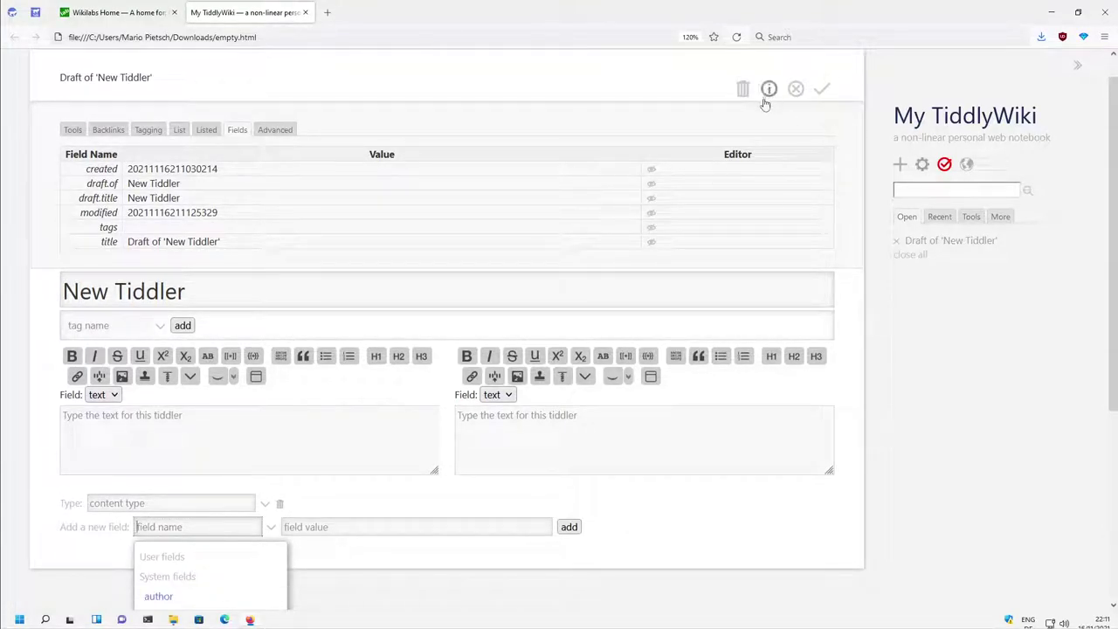
click(821, 133)
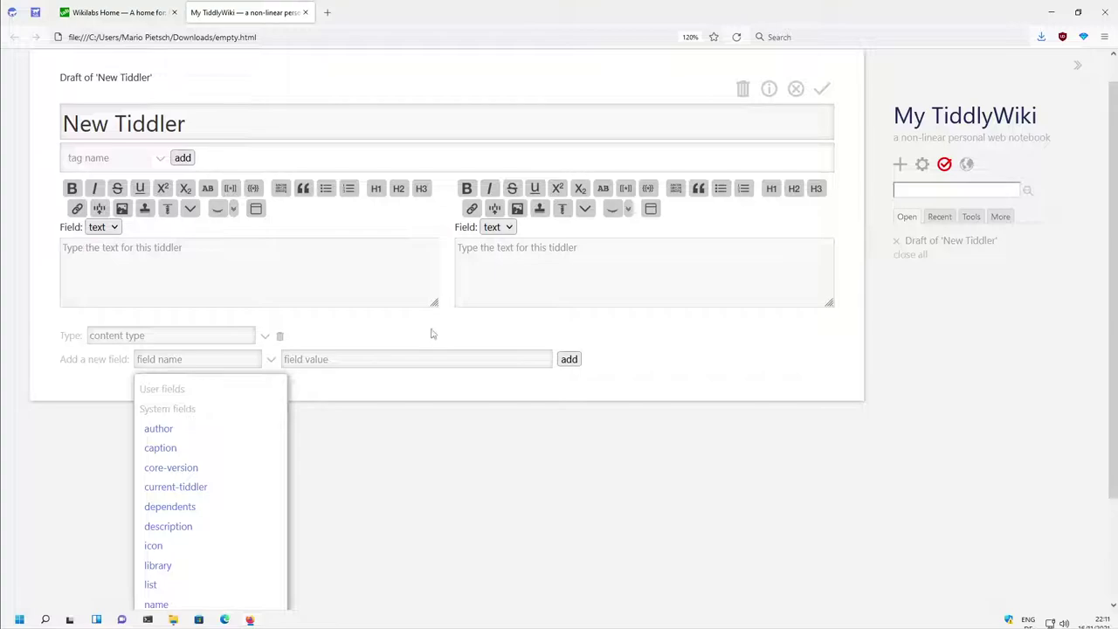
click(429, 331)
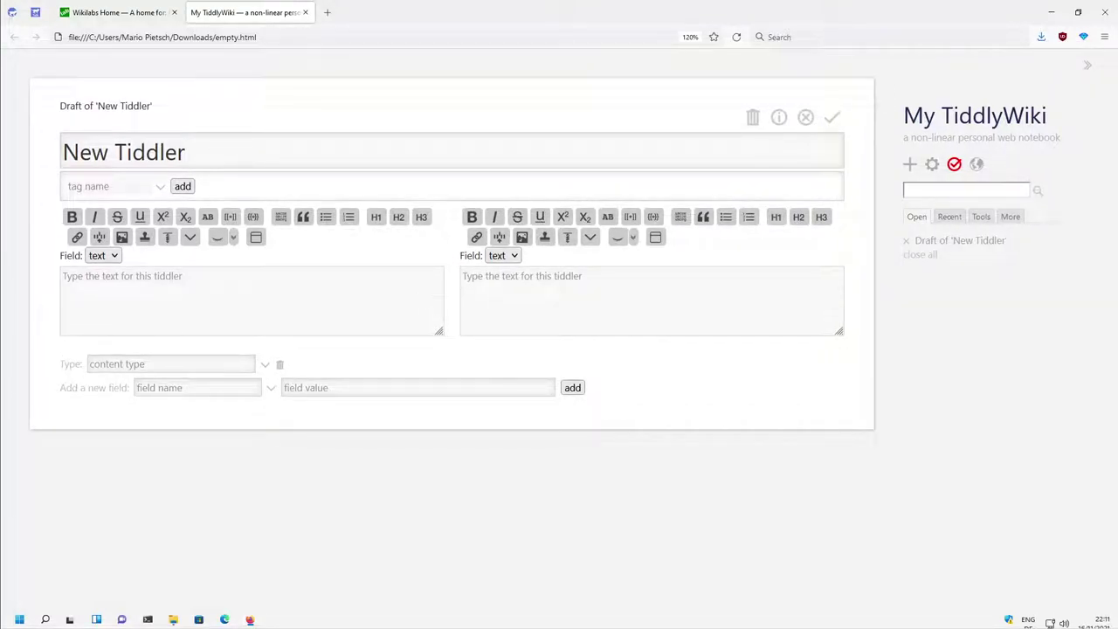
Step: Open the Multiline Field Editor plugin's readme in the control panel and check the entries of the sidebar's field switcher
click(932, 164)
scroll(256, 311, down, 3)
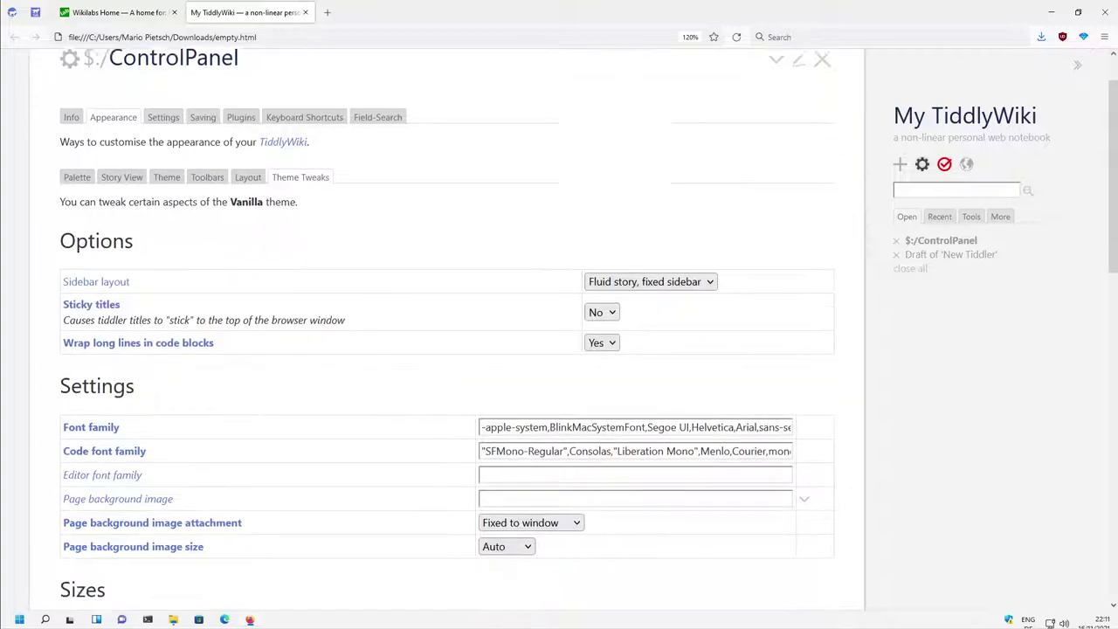
scroll(262, 303, up, 2)
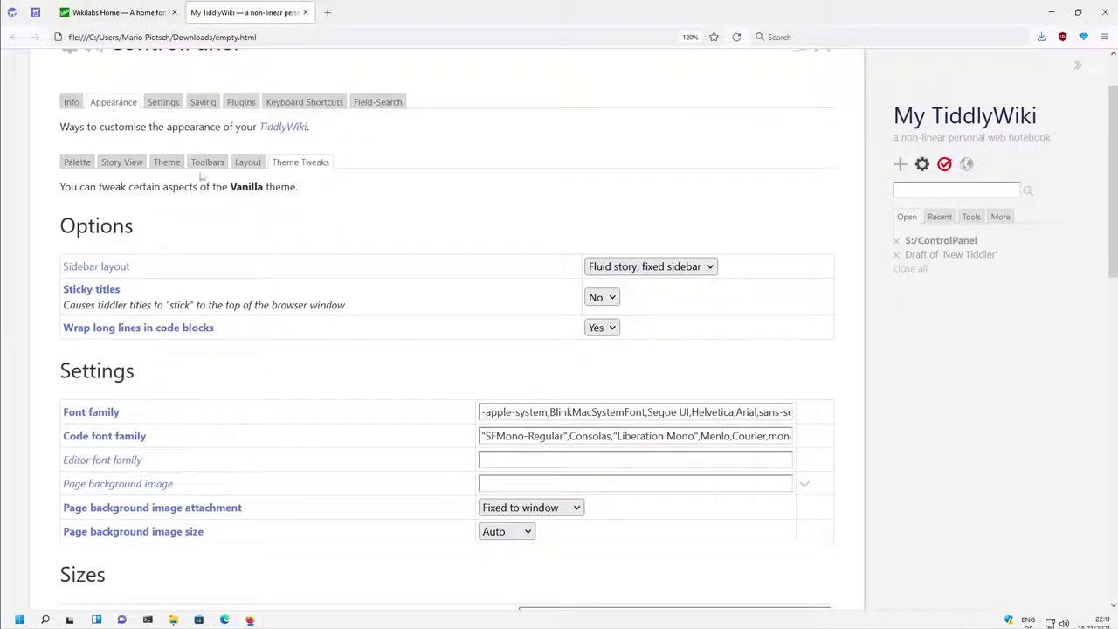
click(240, 103)
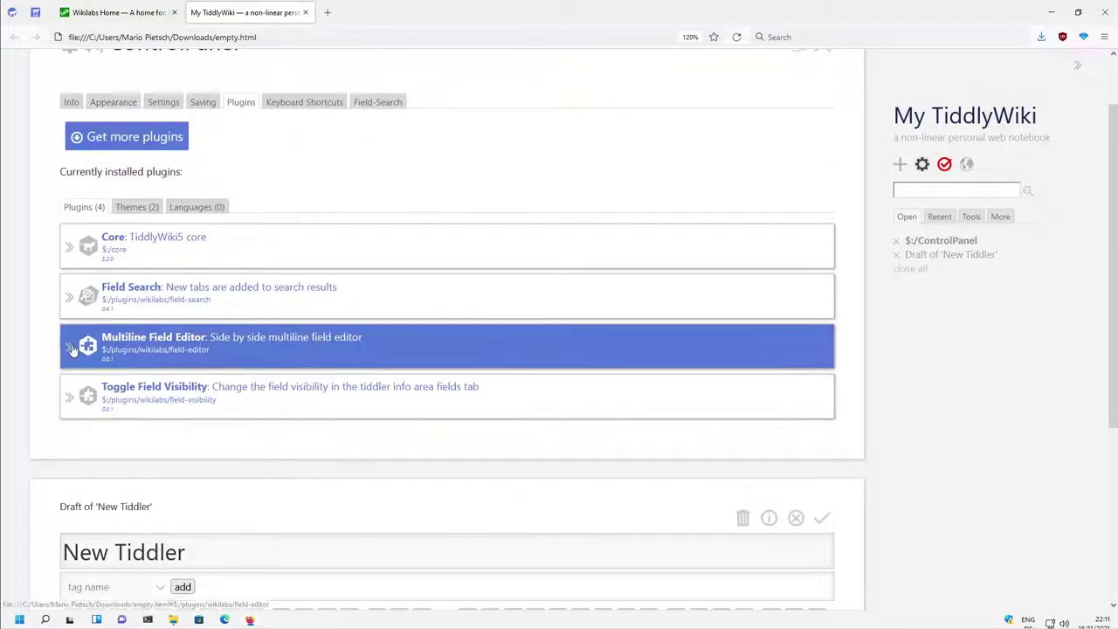
click(73, 348)
scroll(260, 294, down, 4)
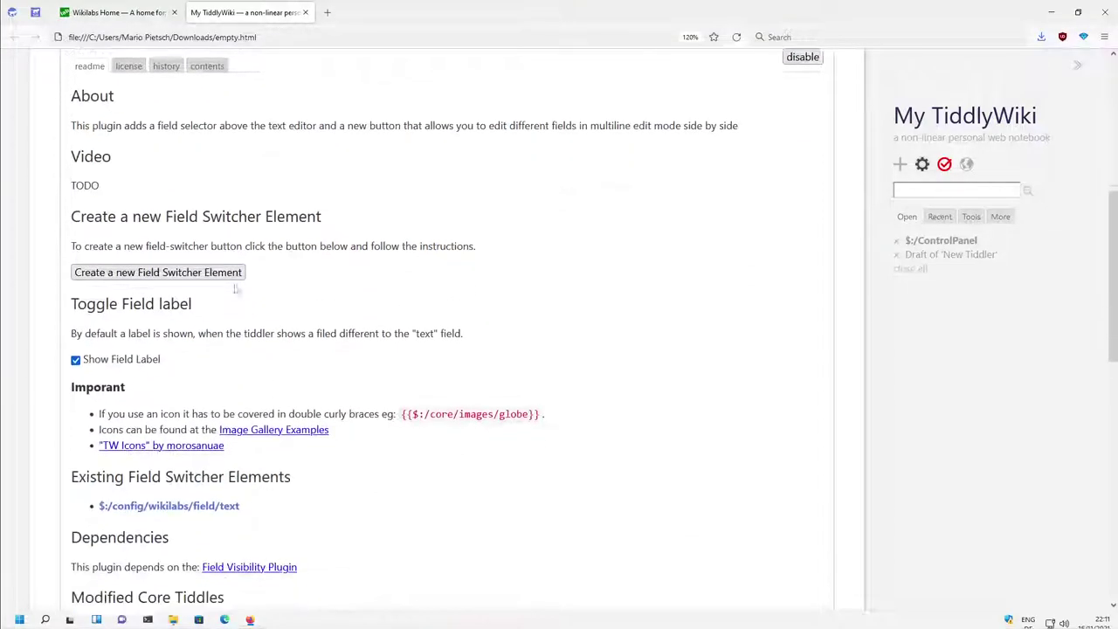
scroll(251, 287, down, 1)
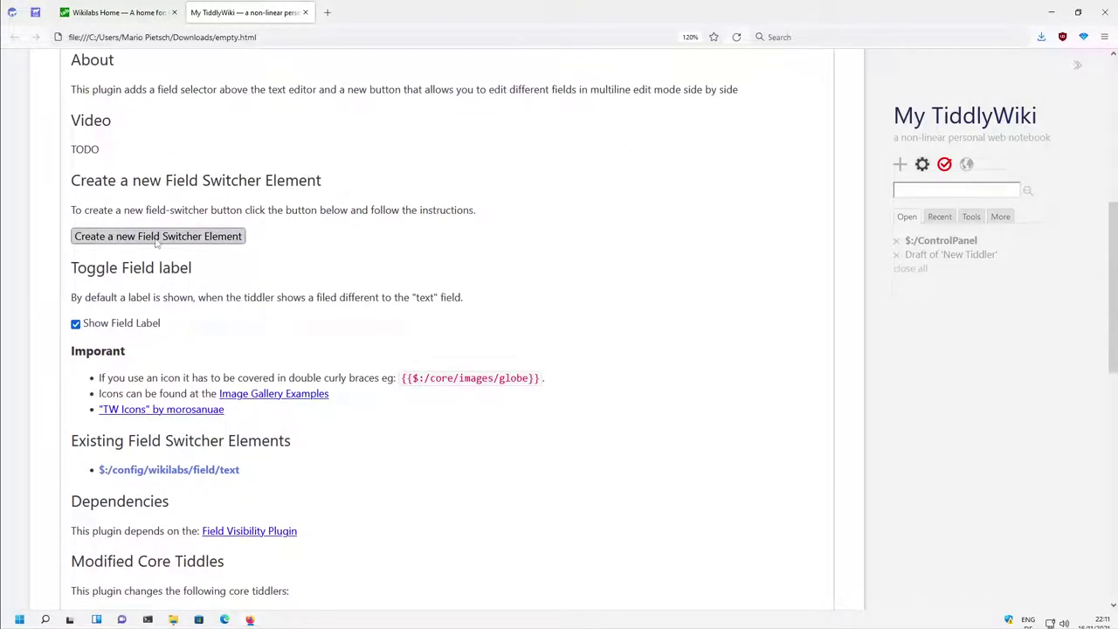
click(967, 165)
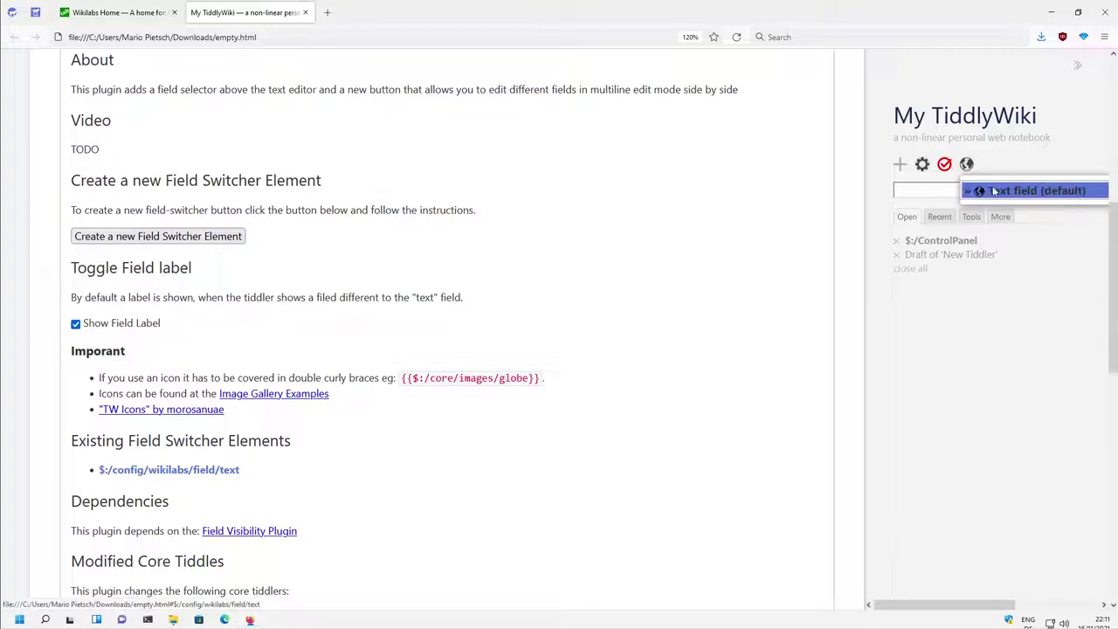
click(530, 208)
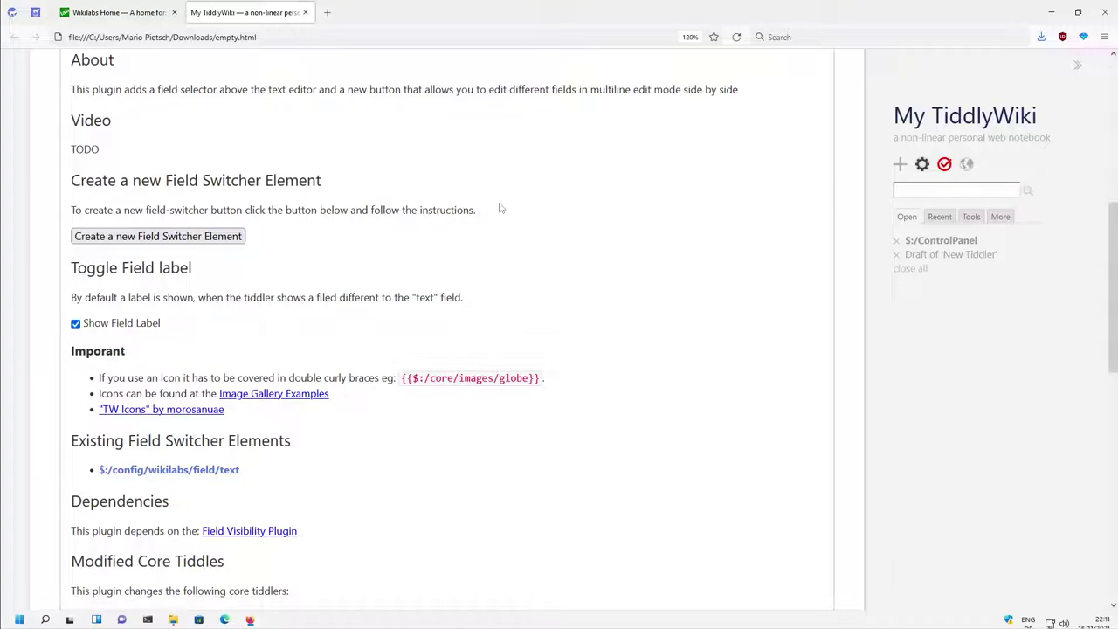
Step: Create a new Field Switcher Element from the plugin's readme and title it $:/config/wikilabs/field/de-DE
click(227, 241)
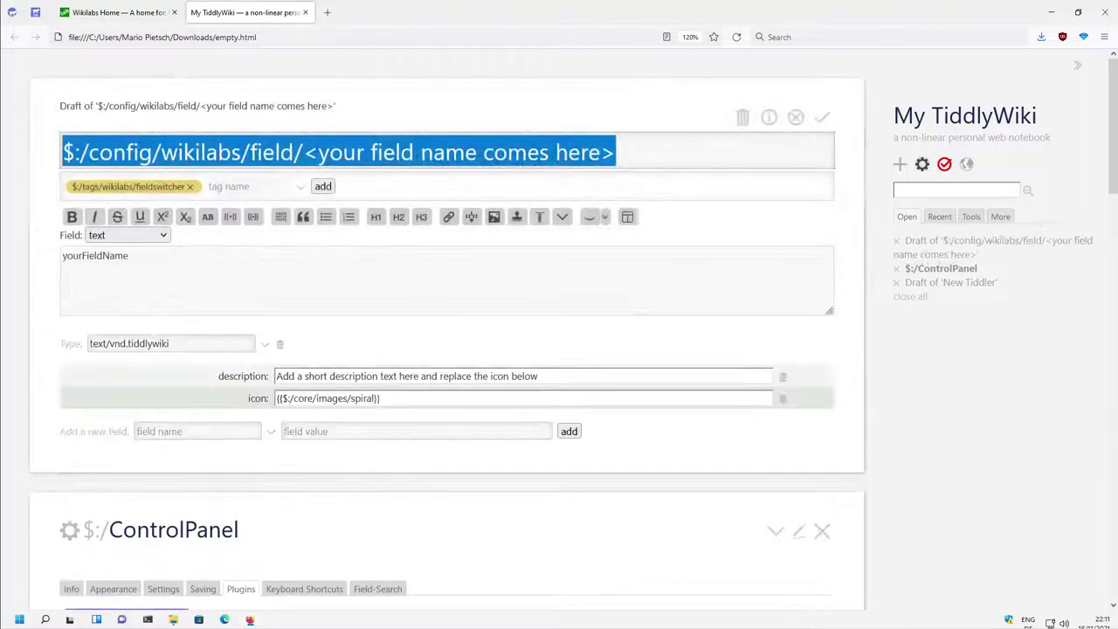
click(445, 152)
drag(303, 151, 616, 152)
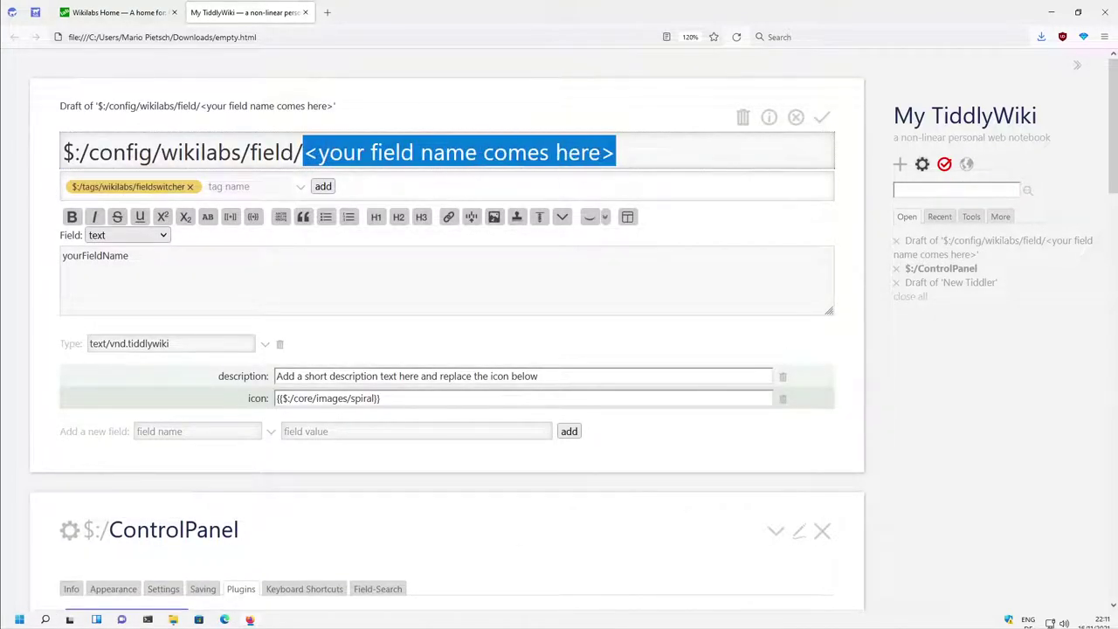
text(de)
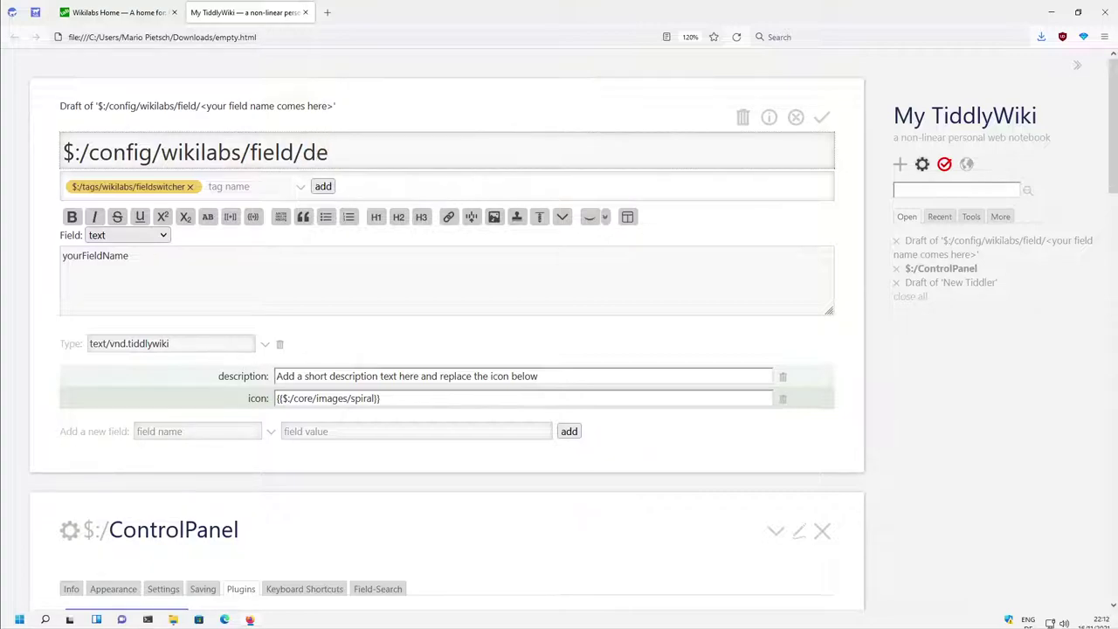
text(-DE)
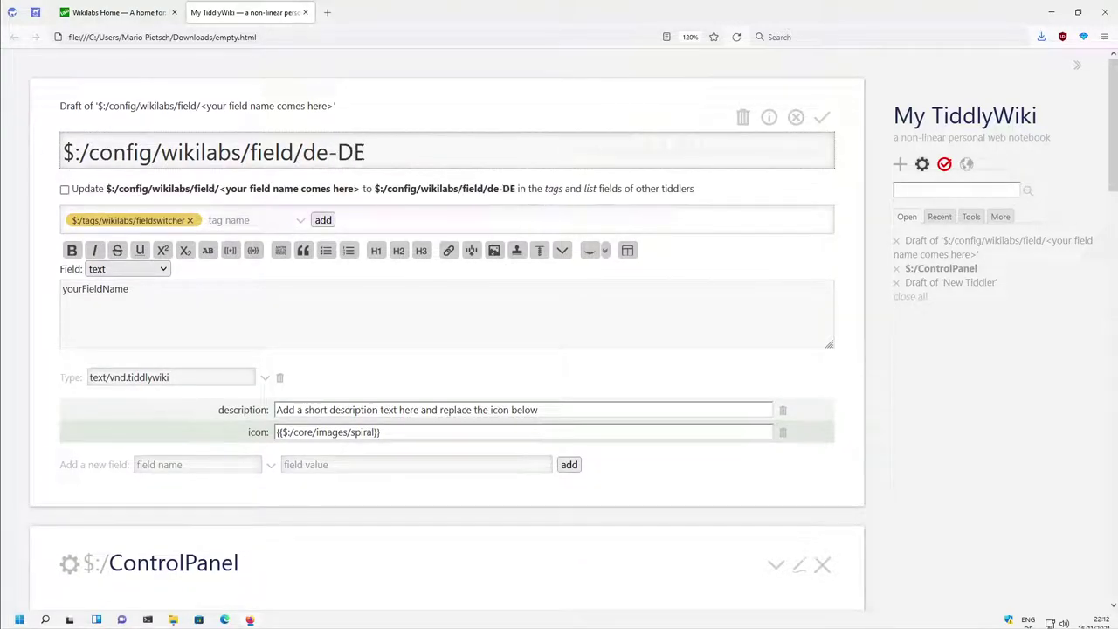
Step: Replace the placeholder text of the new field switcher tiddler with the field name de-DE
double_click(95, 289)
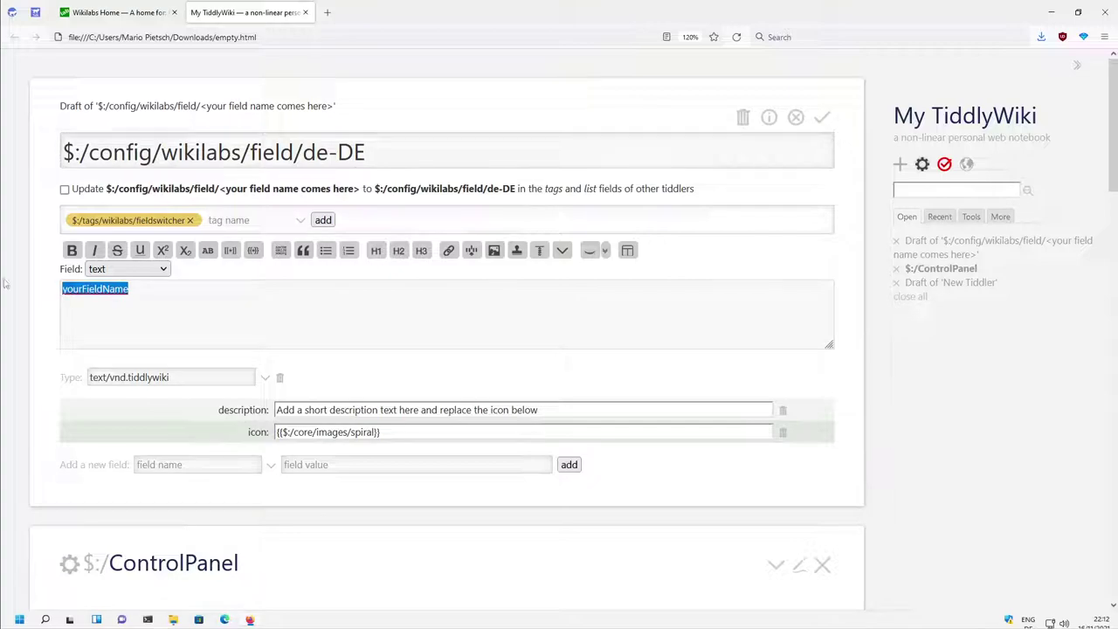
text(de-DE)
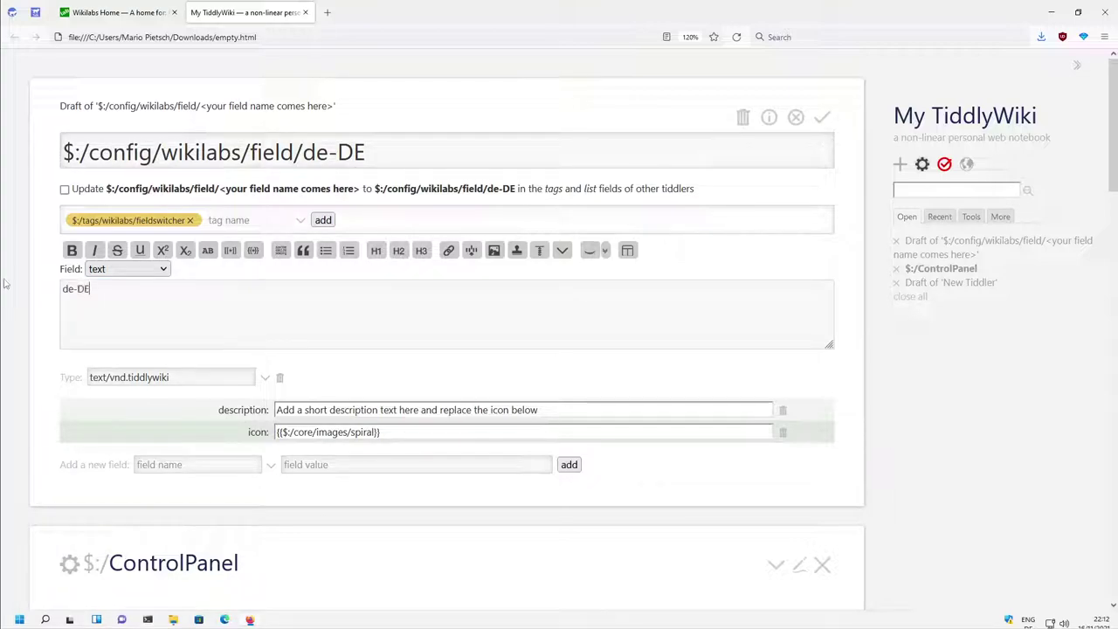
drag(366, 153, 52, 138)
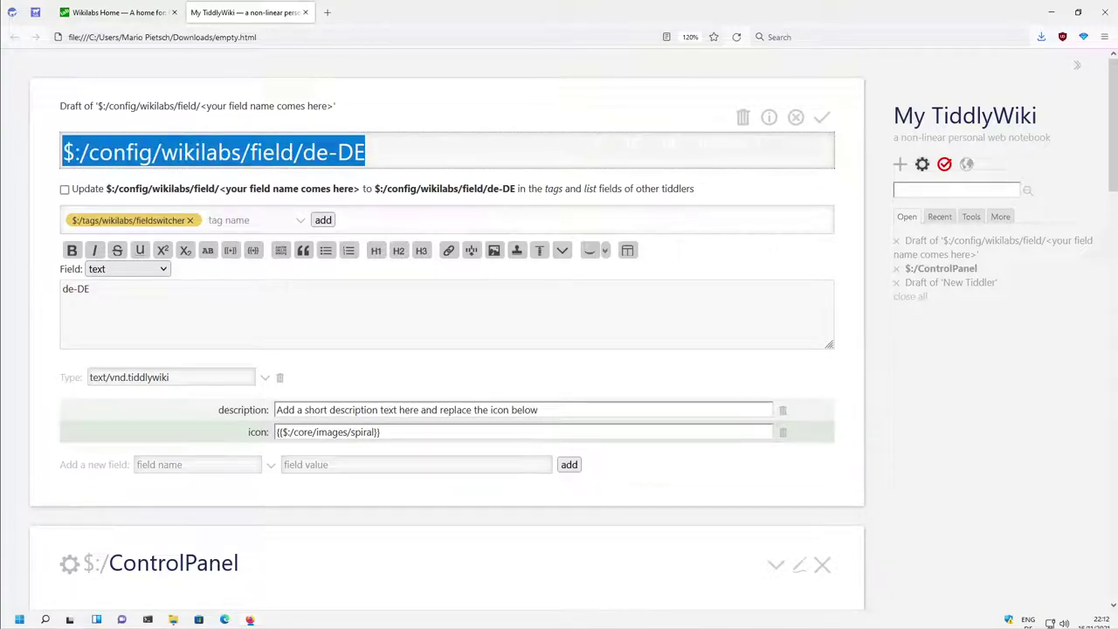
click(131, 288)
key(ctrl+a)
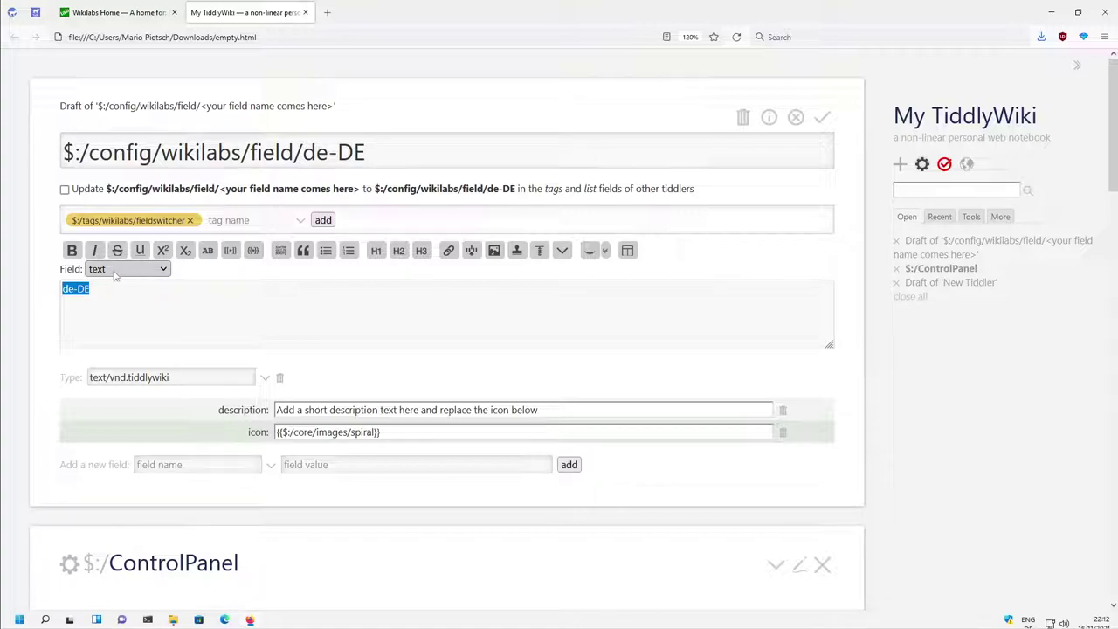
Step: Set the field switcher tiddler's description to "German Language", keep the spiral icon and save the tiddler
drag(540, 409, 276, 410)
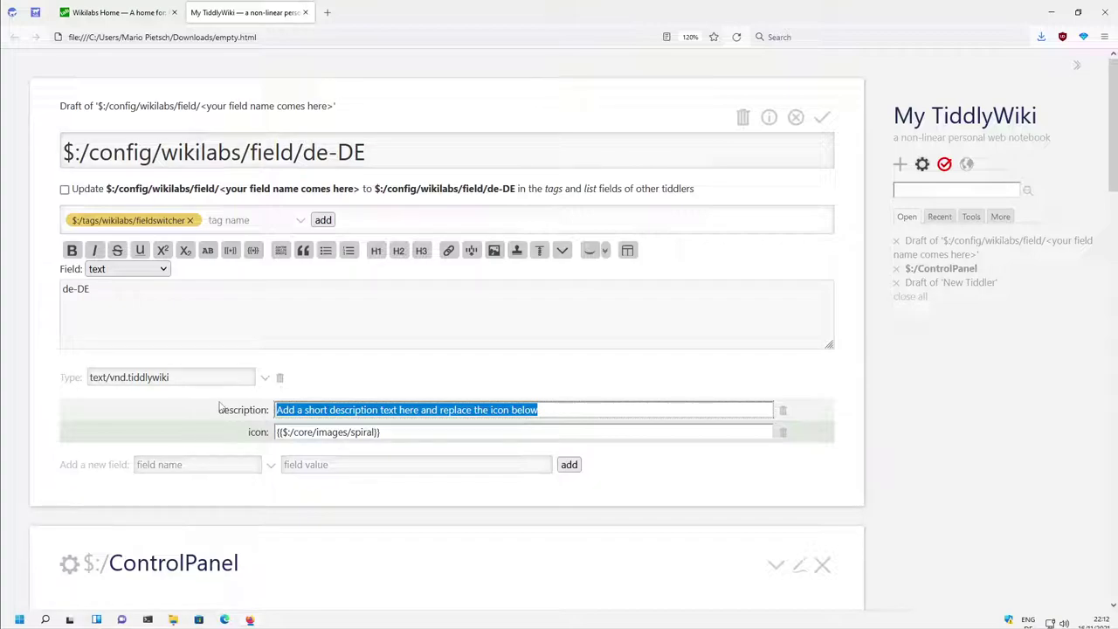
text(German Language)
click(381, 432)
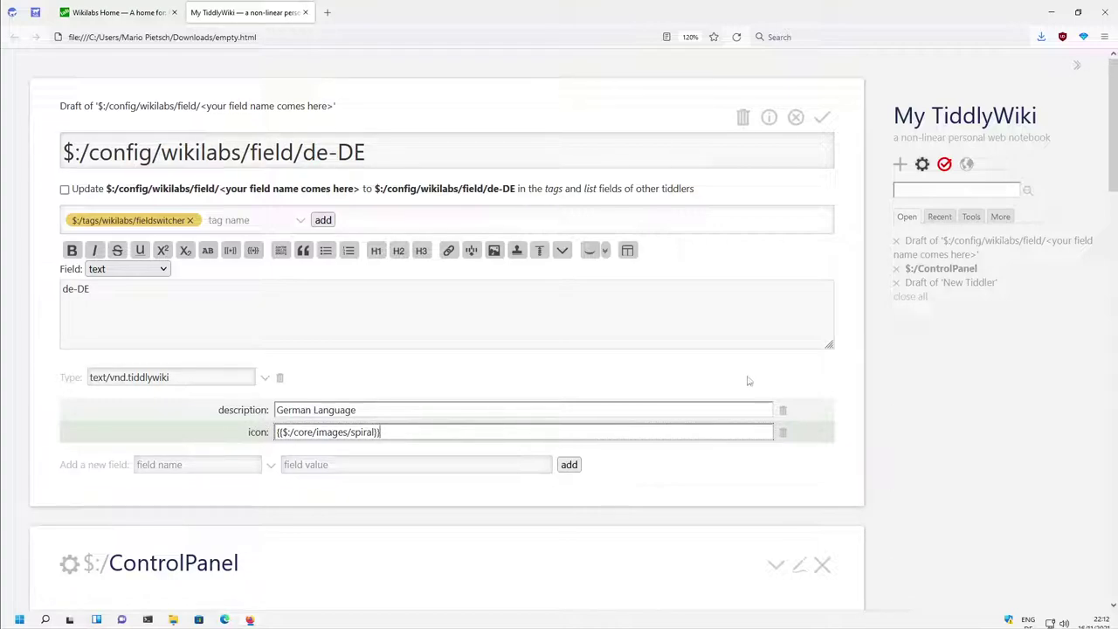
click(822, 116)
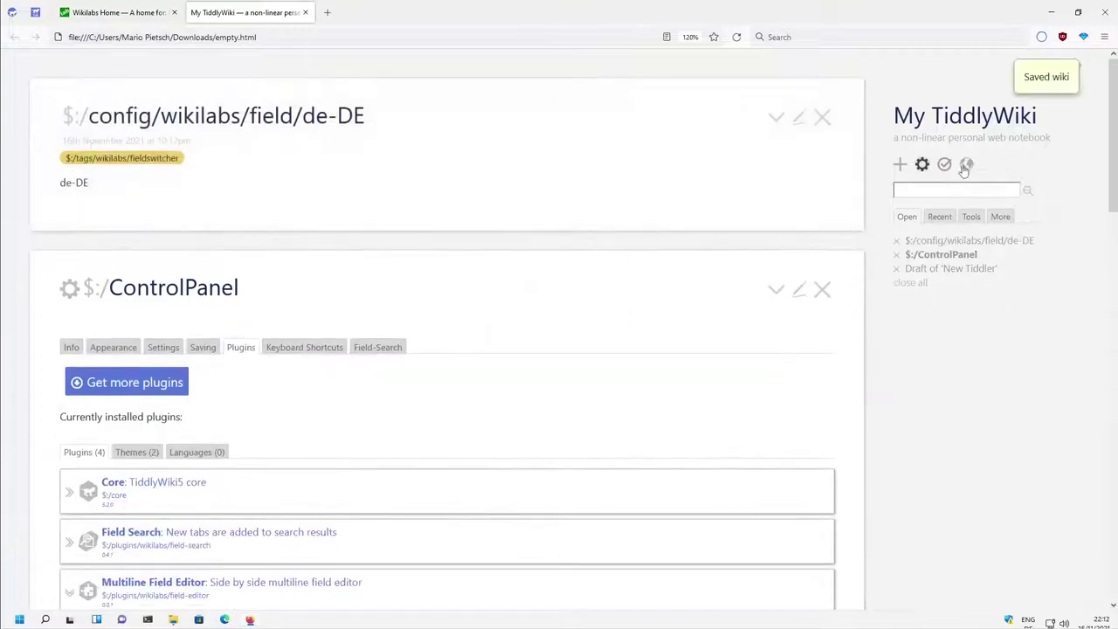
Step: Switch the wiki's displayed field to German Language and back to the default text field
click(966, 165)
click(1011, 211)
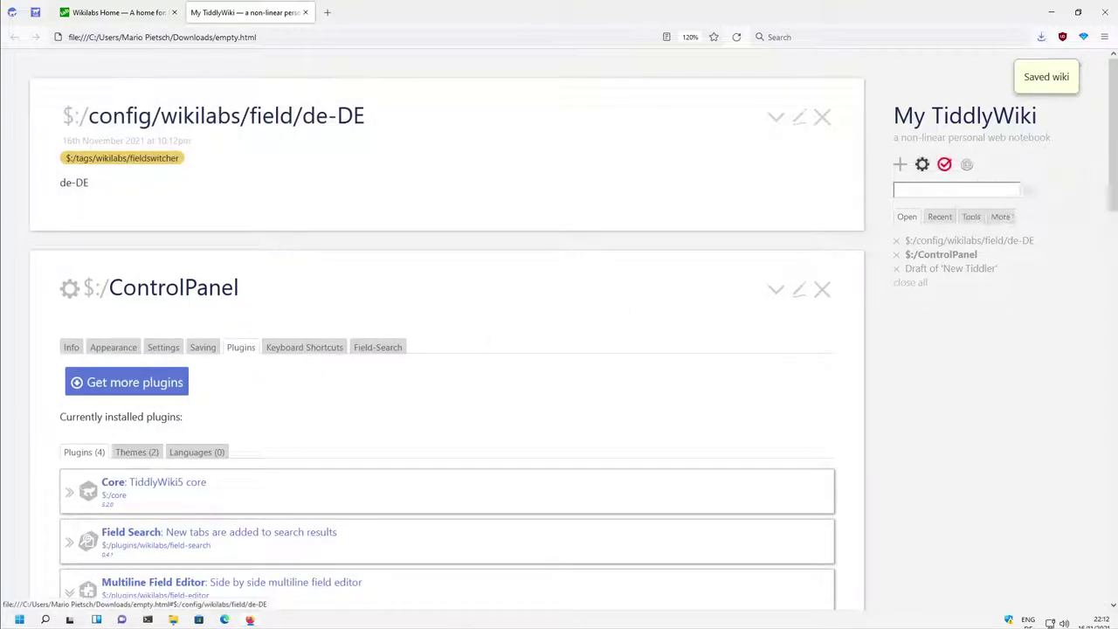
click(966, 164)
click(986, 190)
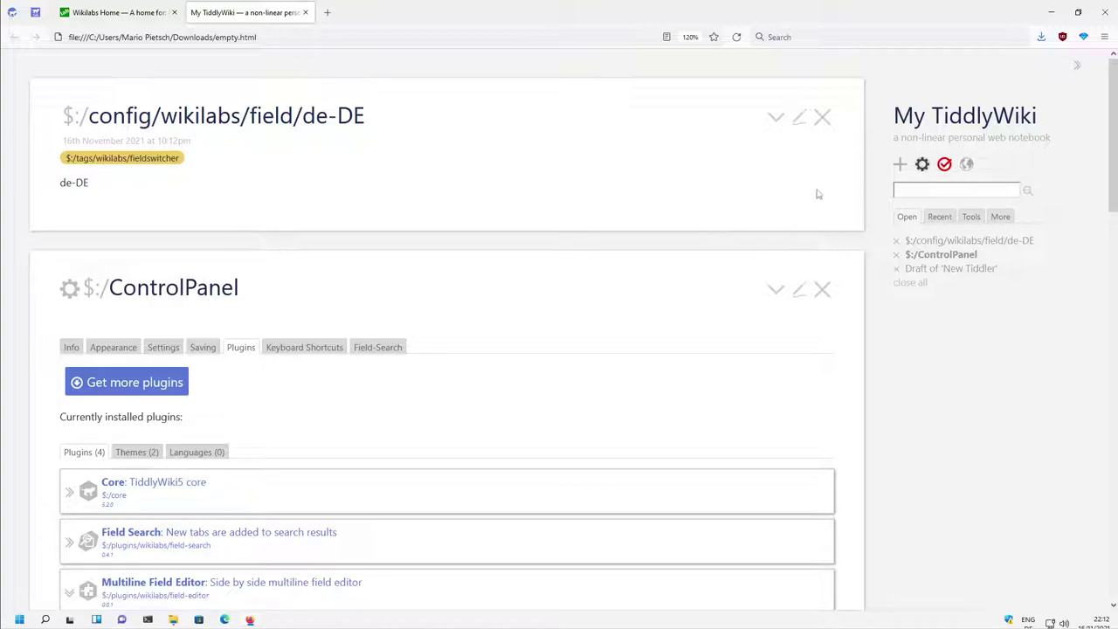
Step: Create a new tiddler, switch its editor to the de-DE field and enter "Text in Deutsch"
click(901, 164)
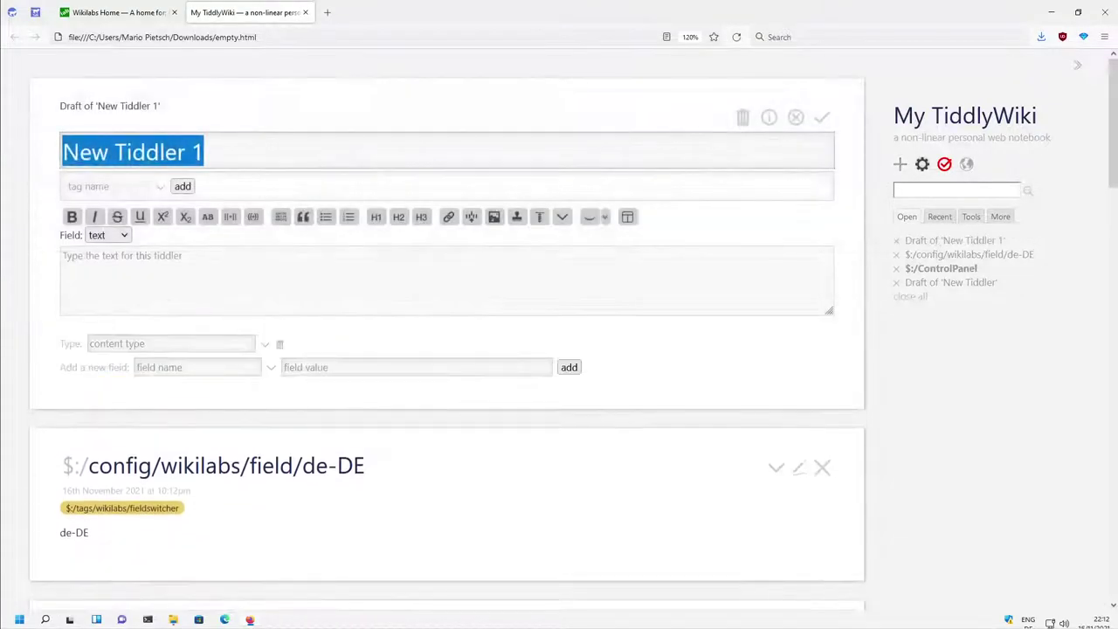
click(109, 235)
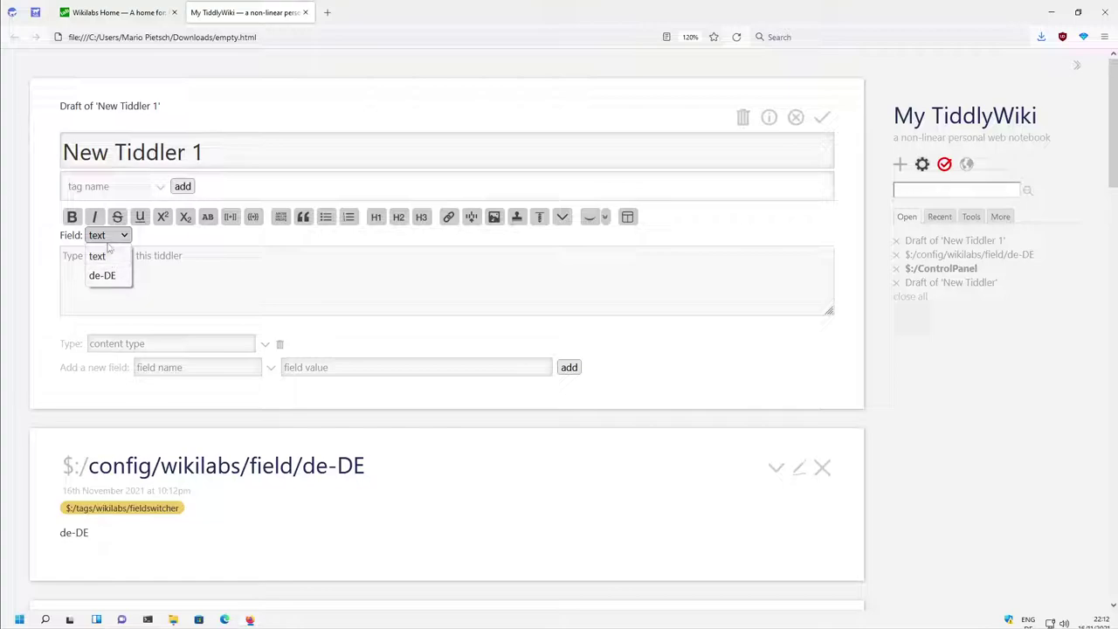
click(102, 275)
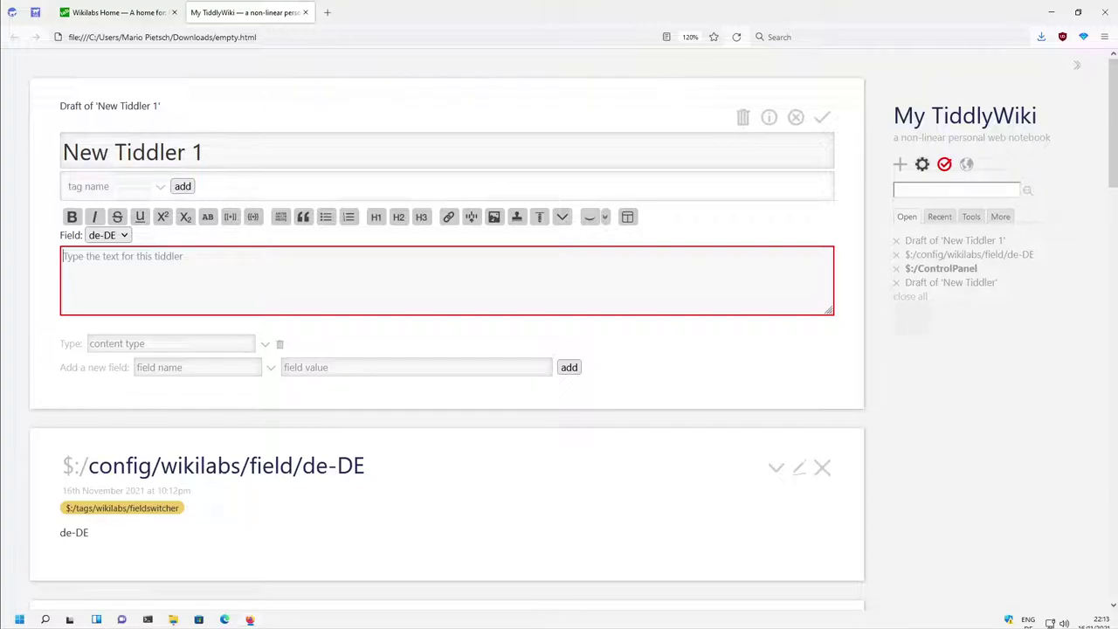
text(Te)
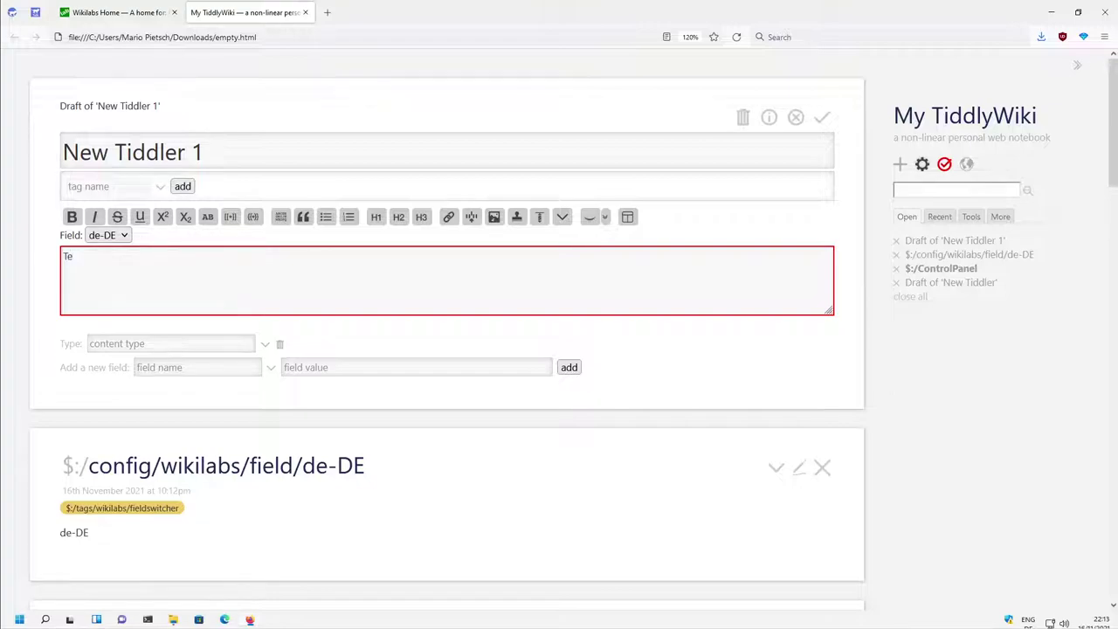
text(xt in Deutsch)
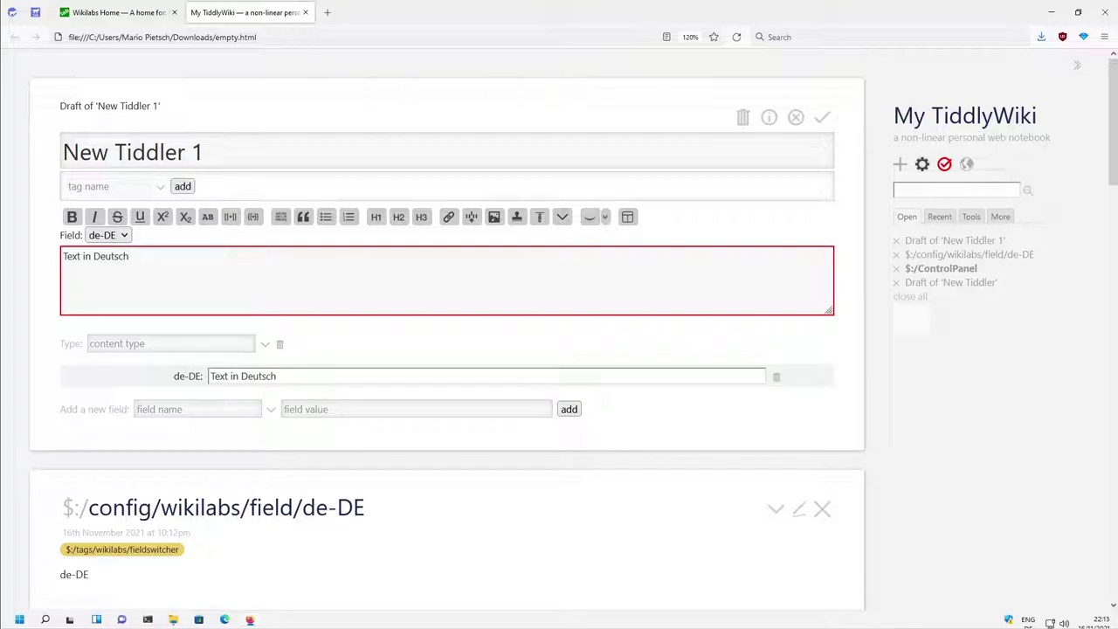
Step: Show the draft's fields info and hide the de-DE field from the editor's field list
click(768, 117)
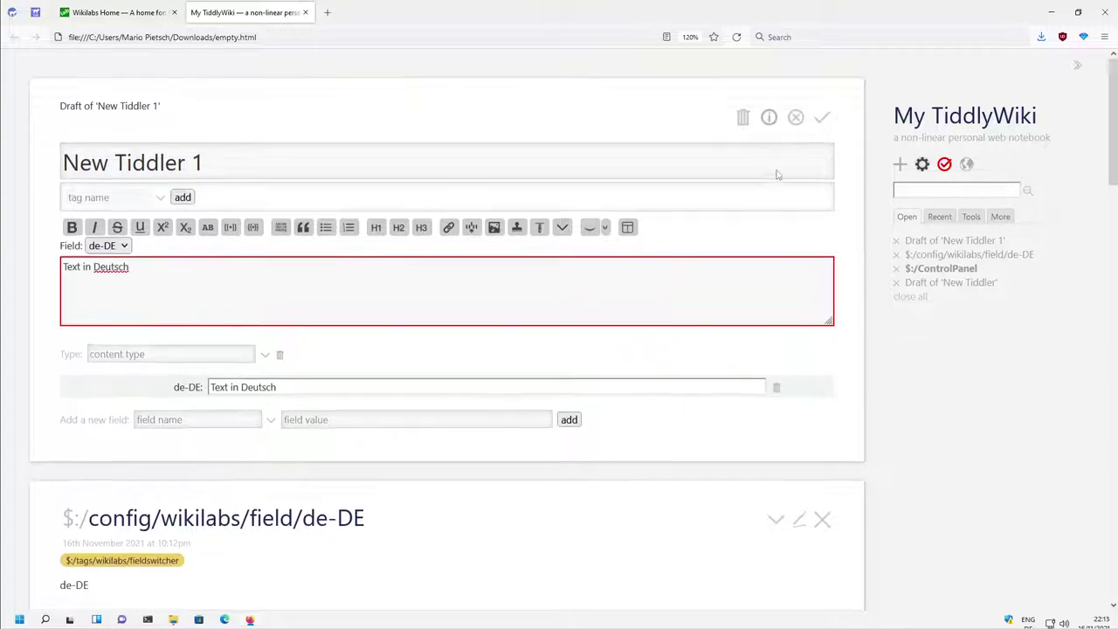
click(661, 212)
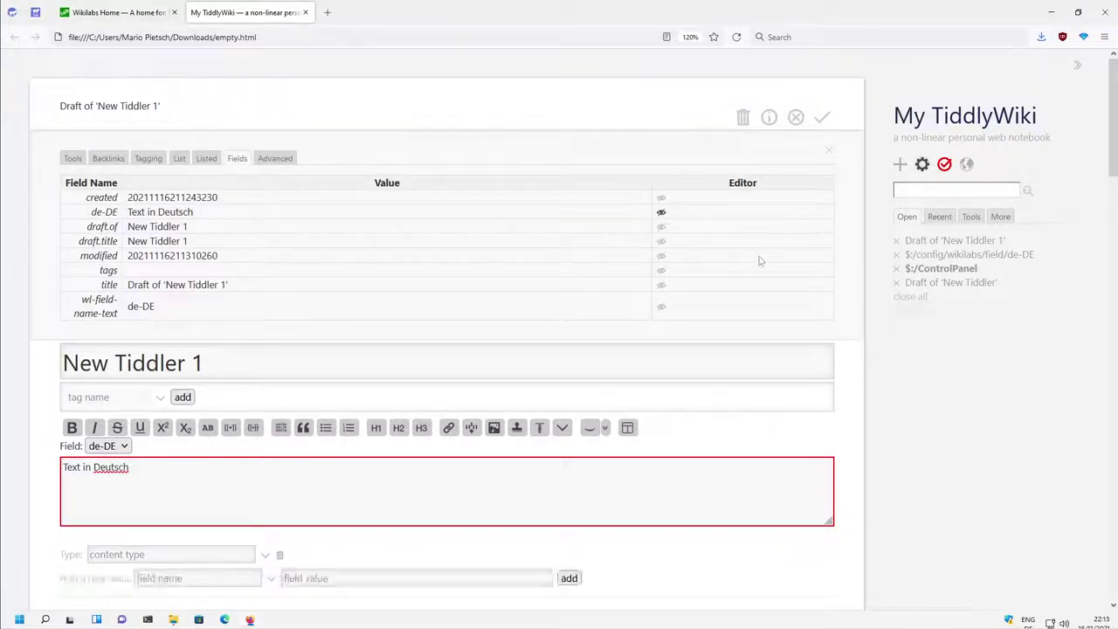
Step: Turn on side-by-side editing for the draft, with the text field in the first editor and de-DE in the second
scroll(762, 268, down, 3)
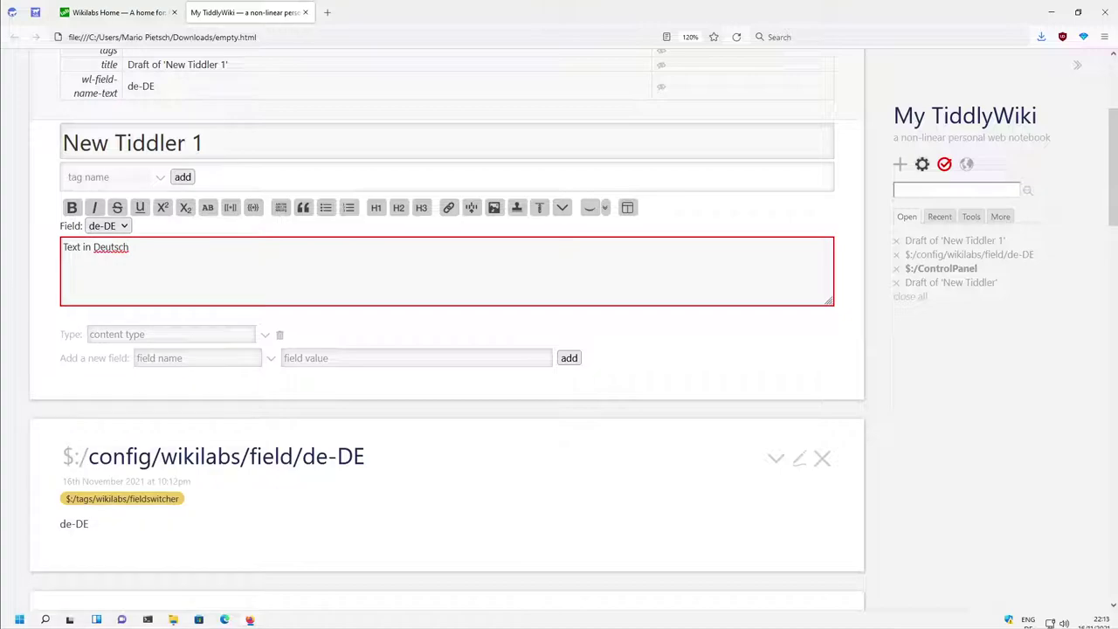
click(628, 208)
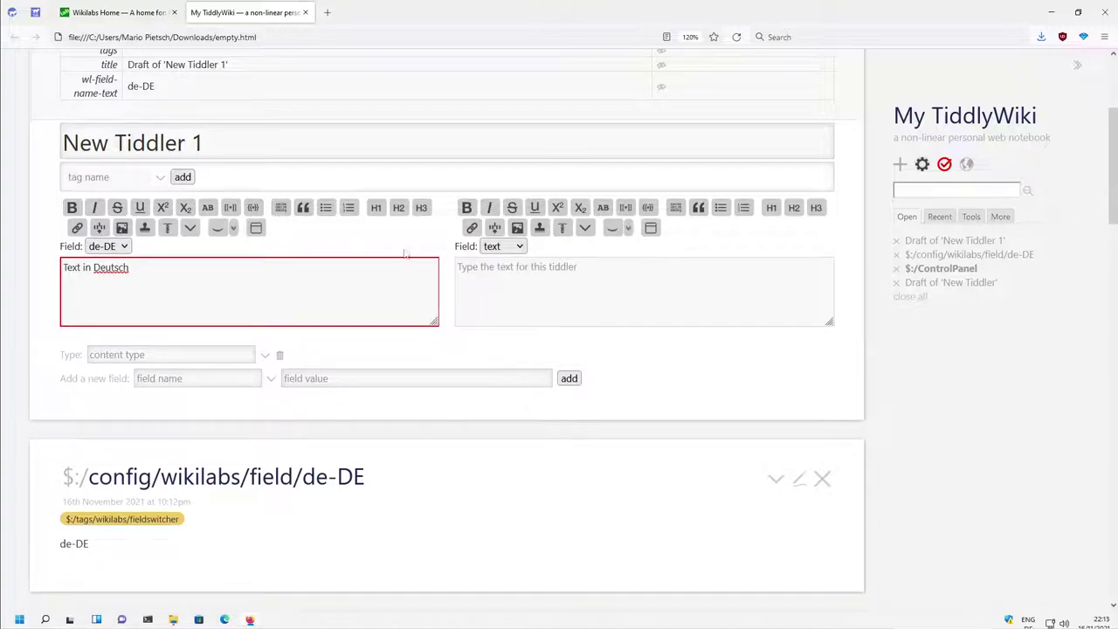
click(107, 246)
click(98, 268)
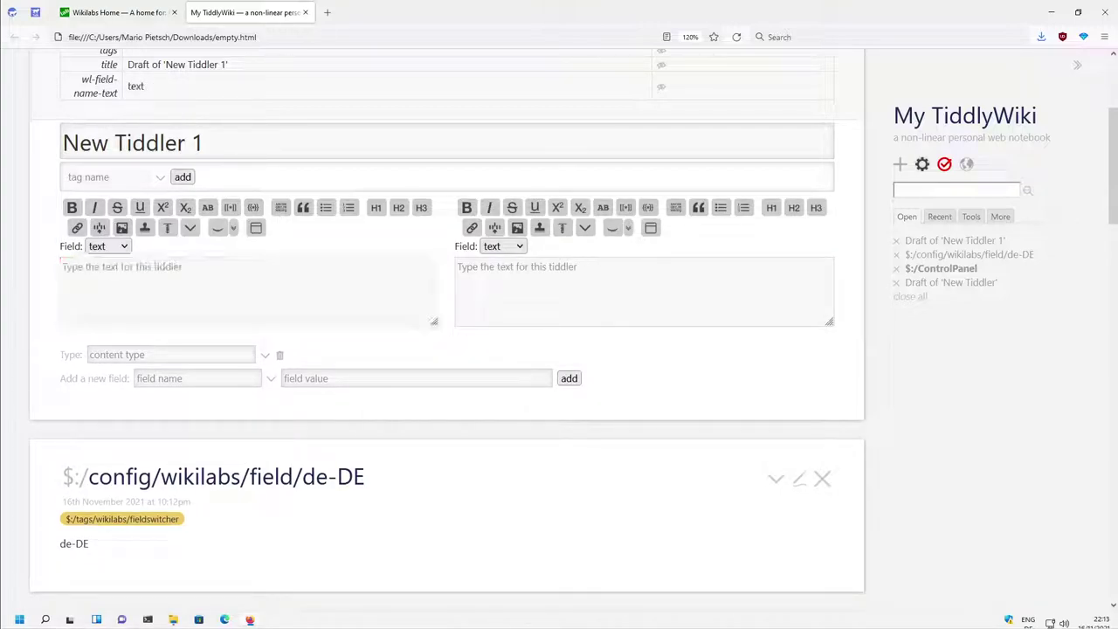
click(503, 246)
click(496, 285)
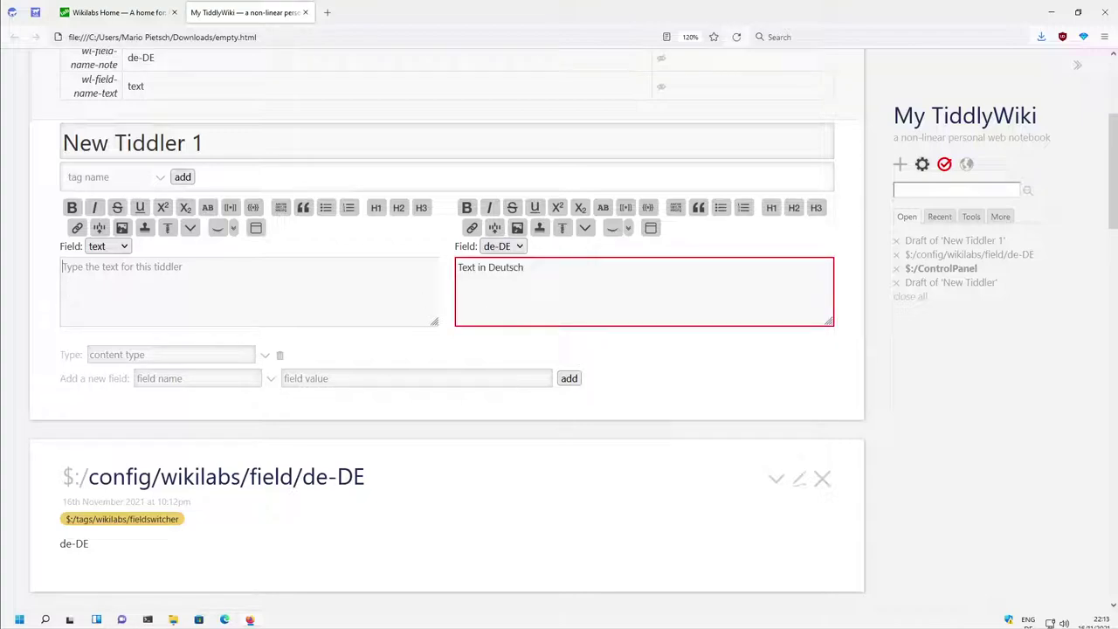
Step: Enter "Some text in English" in the draft's text field
text(Some Text in English)
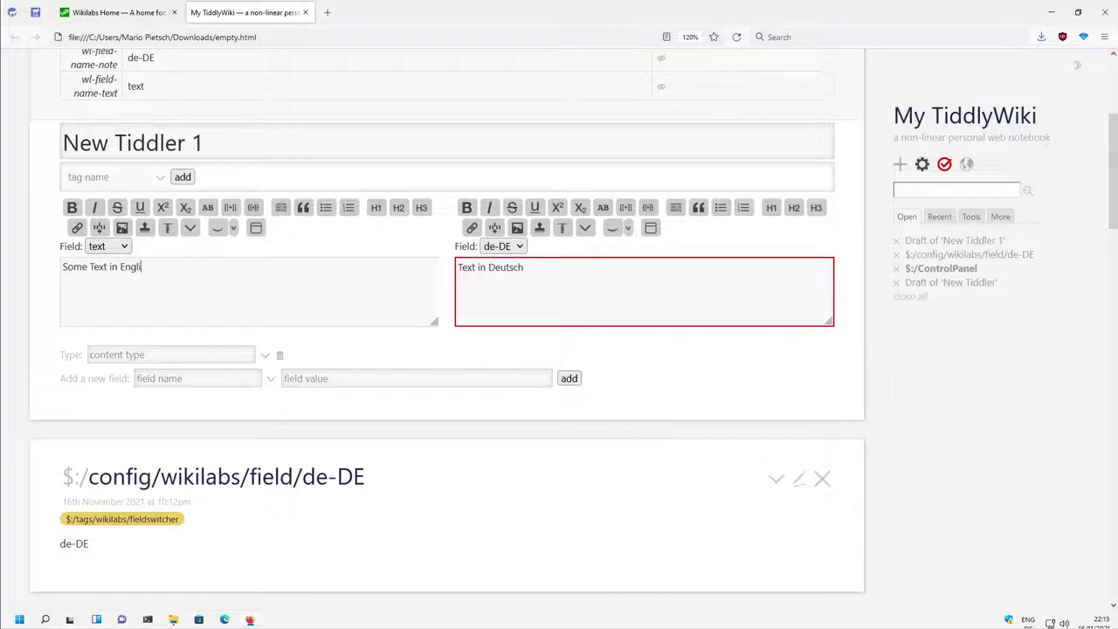
click(93, 266)
key(BackSpace)
text(t)
click(524, 268)
Step: Title the draft test-field-editor, close its info area and save the tiddler
scroll(28, 339, up, 3)
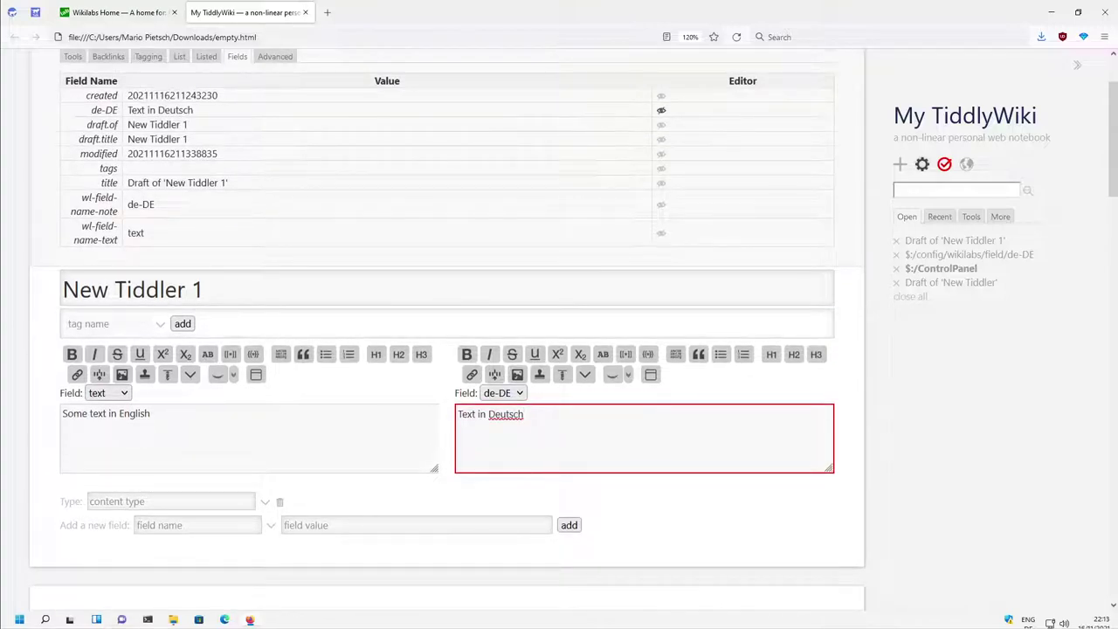
triple_click(131, 290)
text(test)
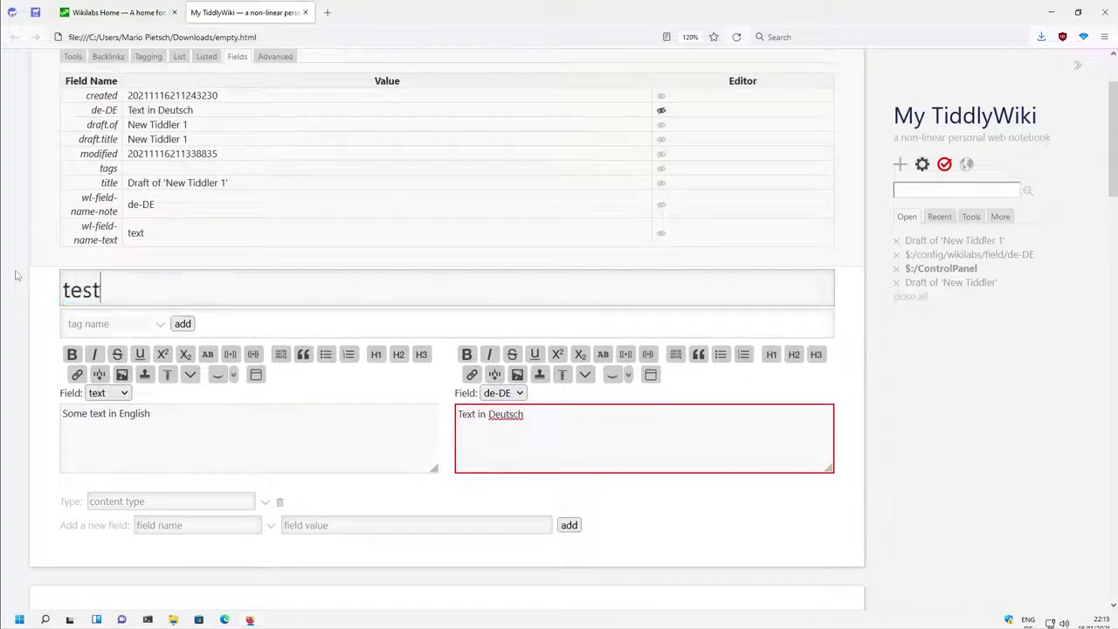
text(-field-editor)
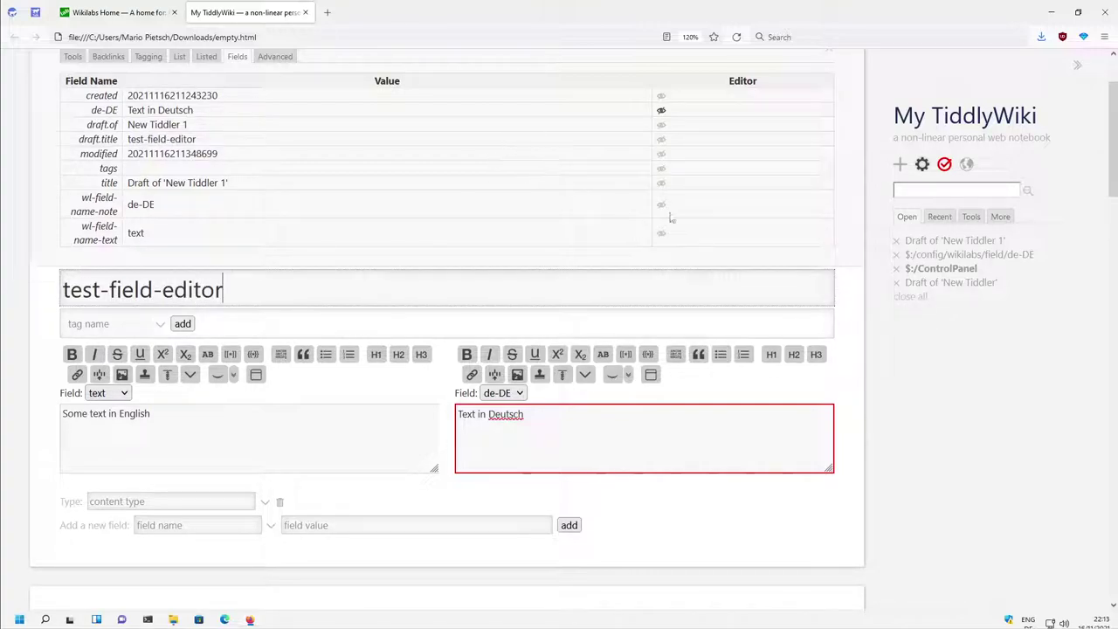
scroll(655, 217, up, 2)
click(832, 152)
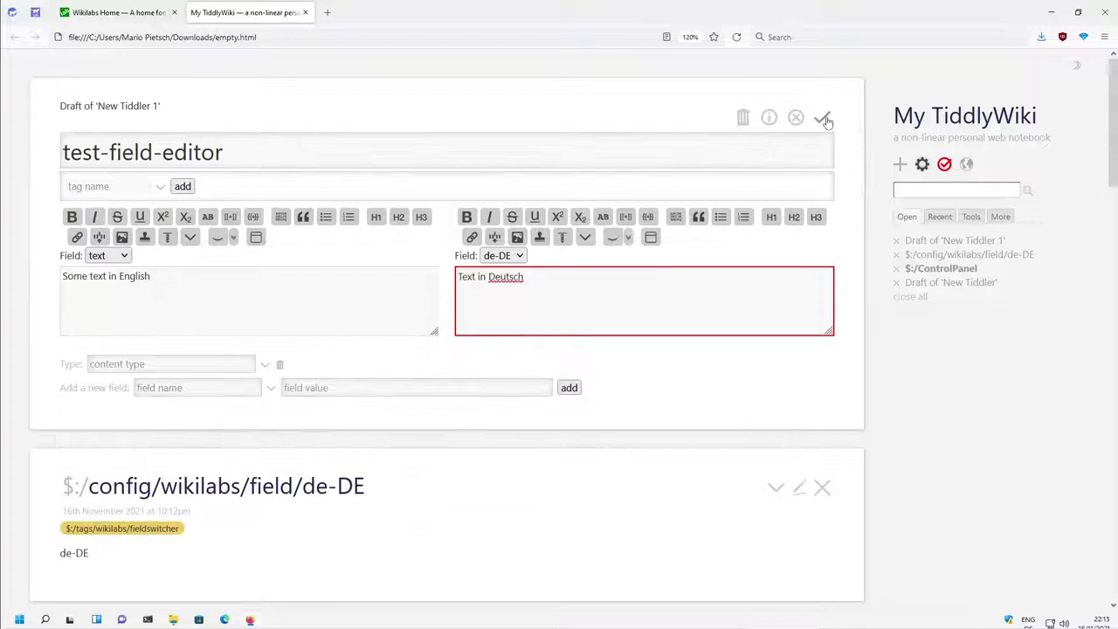
click(822, 117)
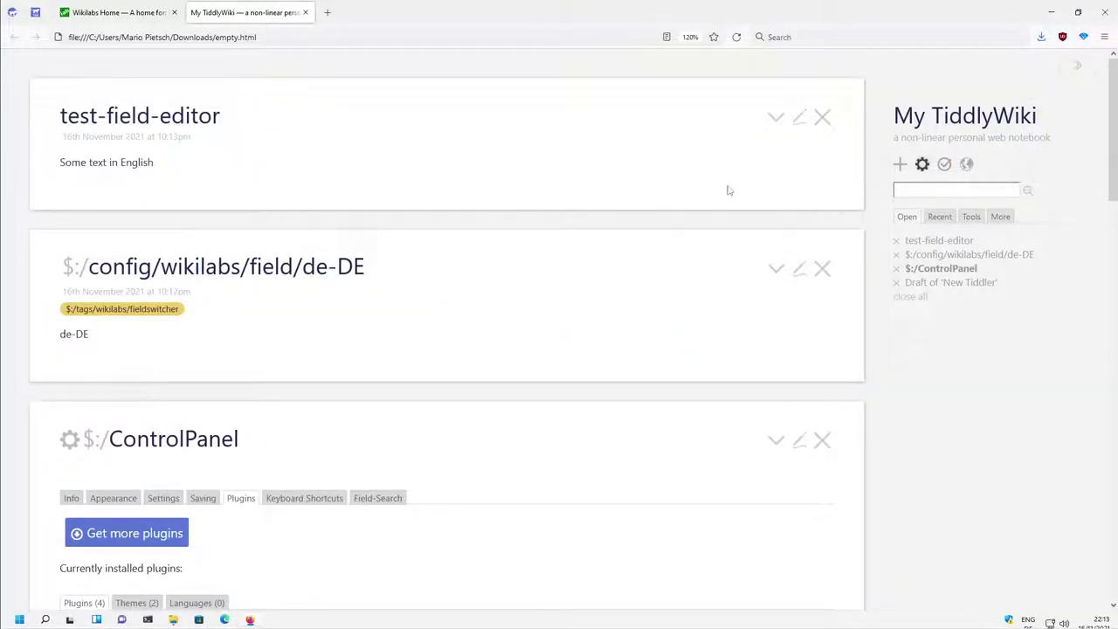
Step: Switch the wiki's displayed field to German Language and close the $:/config/wikilabs/field/de-DE tiddler
click(966, 165)
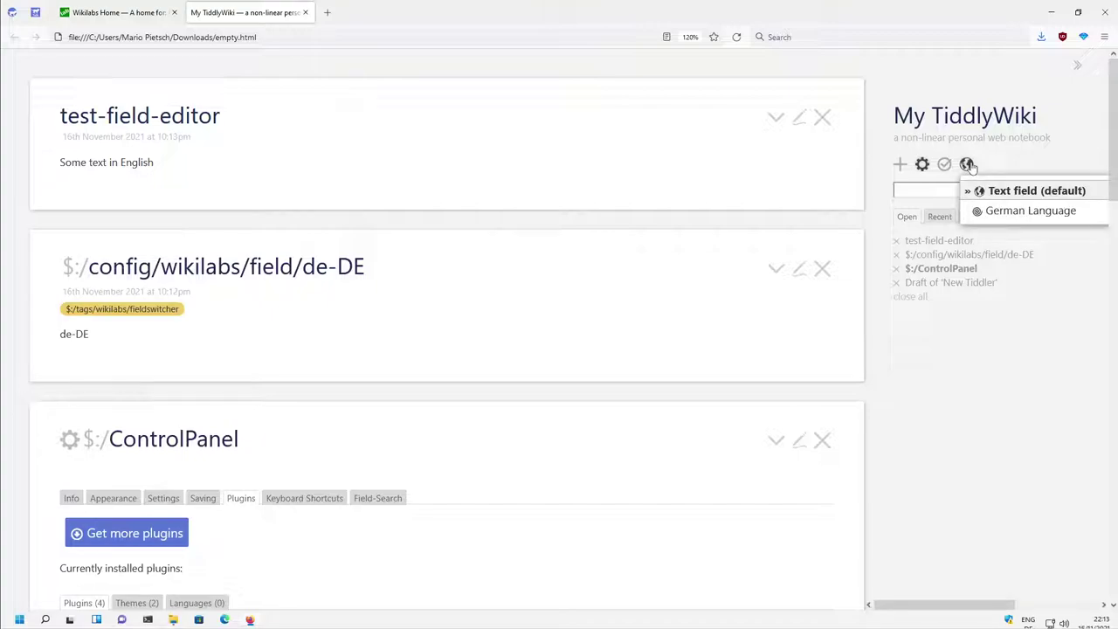
click(998, 210)
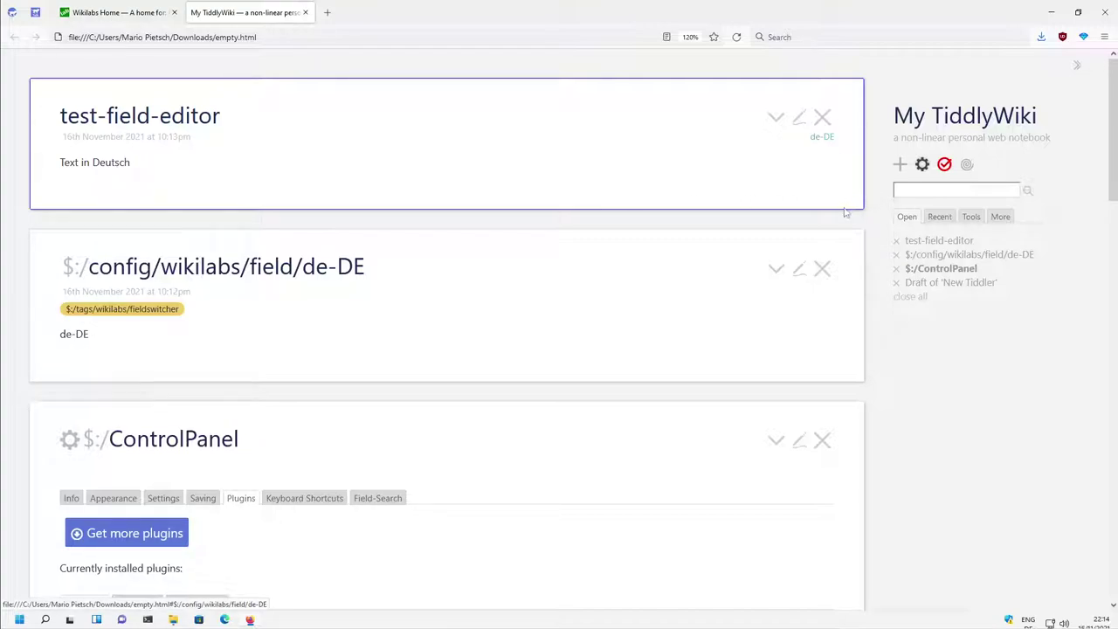
click(822, 268)
Step: Disable Show Field Label in the Multiline Field Editor readme, check the effect on test-field-editor and enable the option again
scroll(554, 295, down, 4)
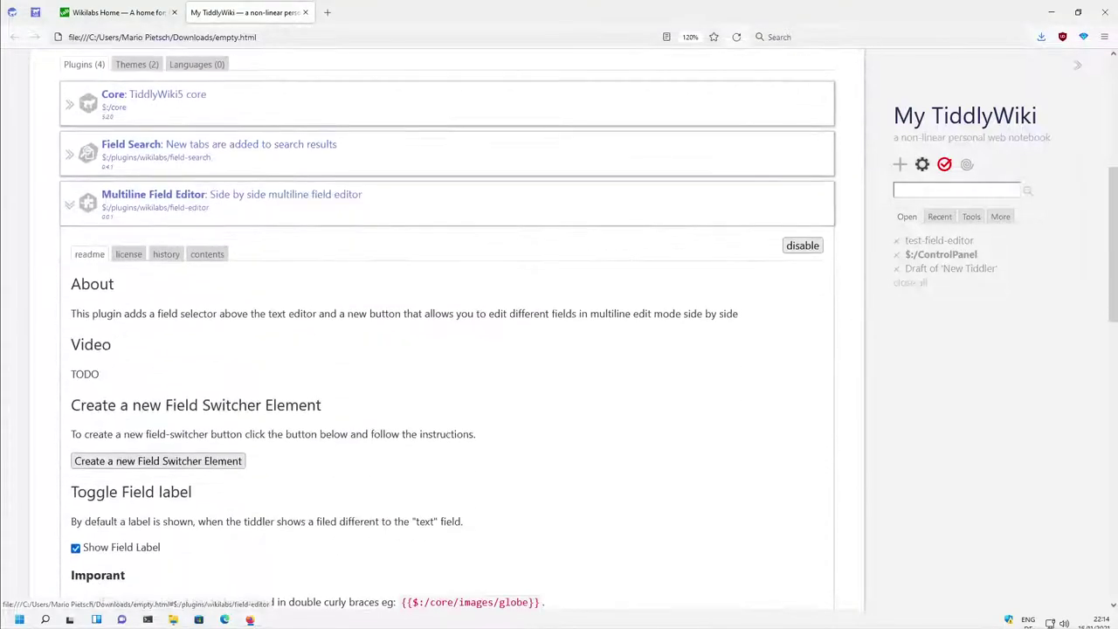
click(75, 548)
scroll(577, 412, up, 3)
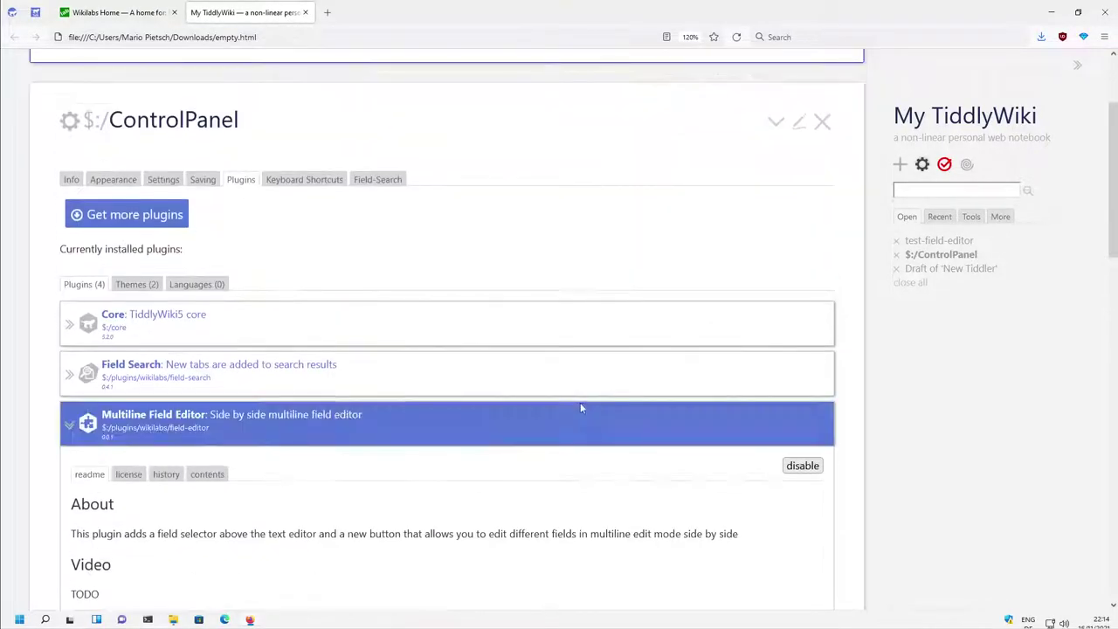
scroll(581, 411, up, 2)
scroll(413, 341, down, 4)
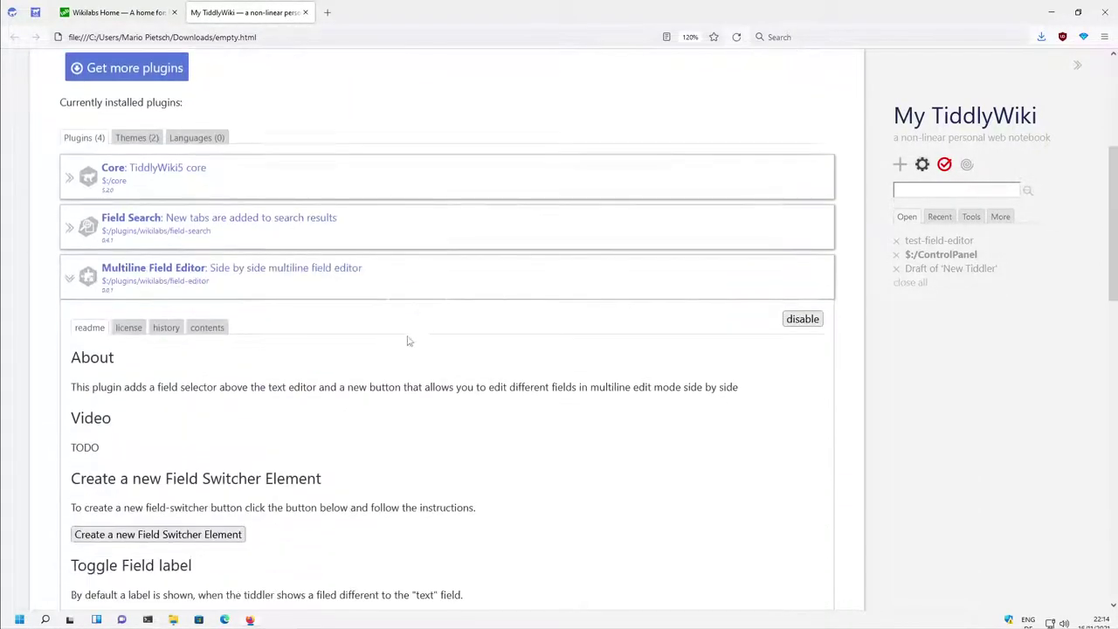
scroll(119, 460, down, 3)
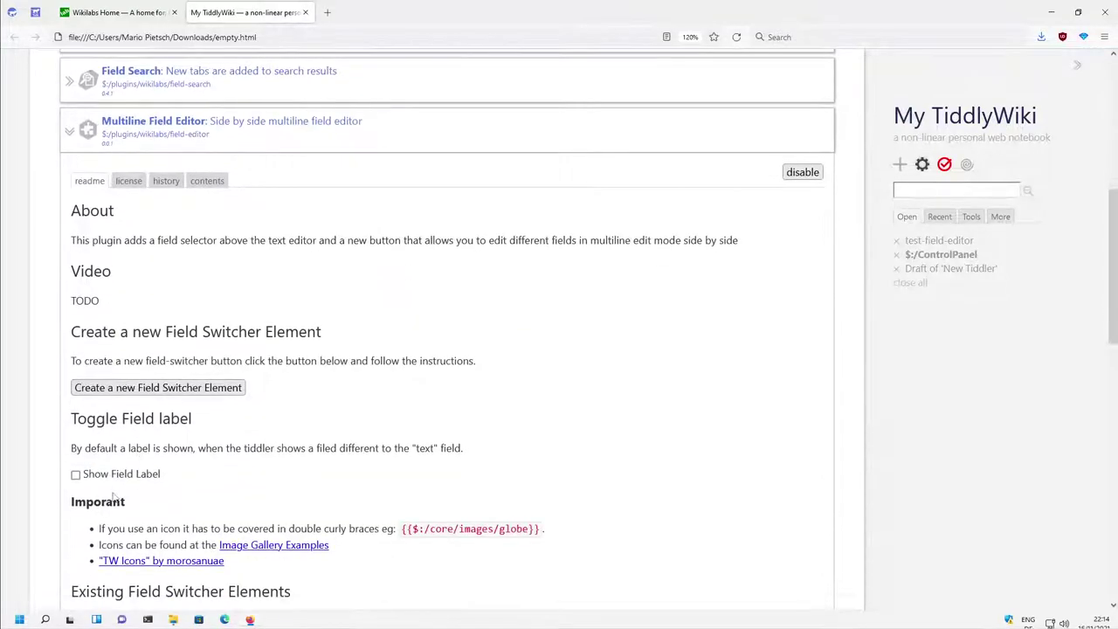
click(114, 476)
Step: Open the note-styles stylesheet from the Multiline Field Editor's contents and highlight the blue border value of its field-info rule
click(221, 183)
scroll(491, 344, down, 3)
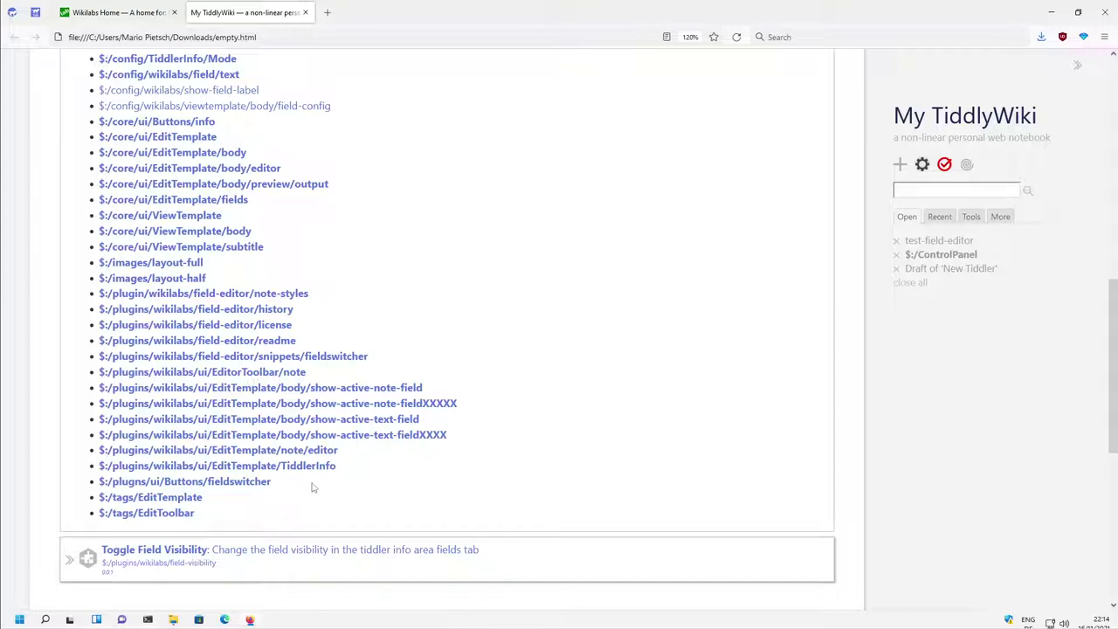
click(304, 294)
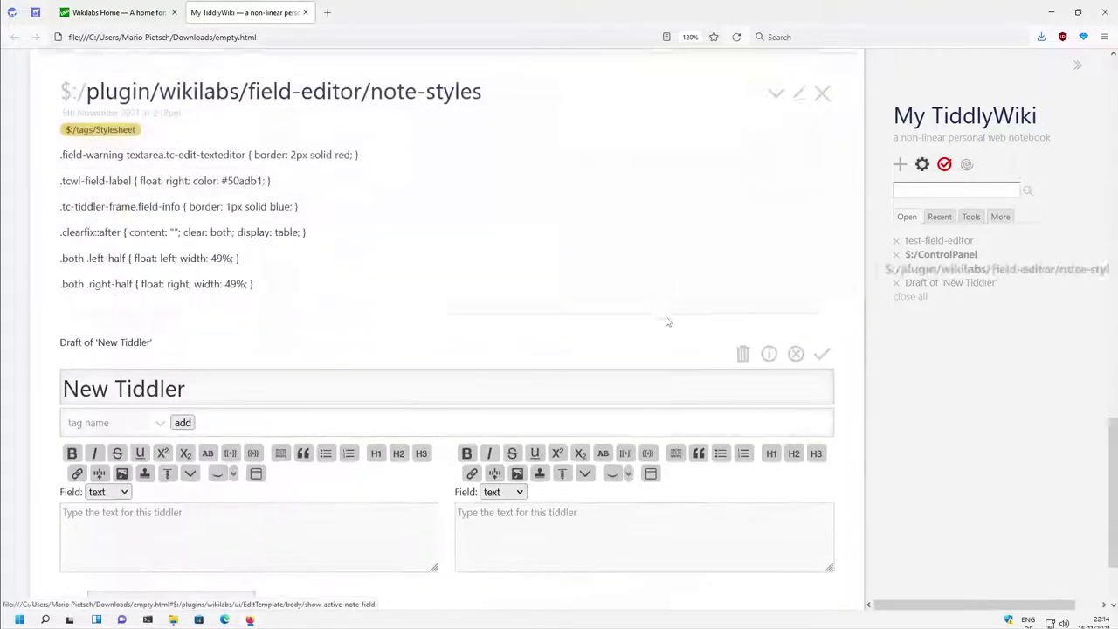
drag(230, 200, 345, 206)
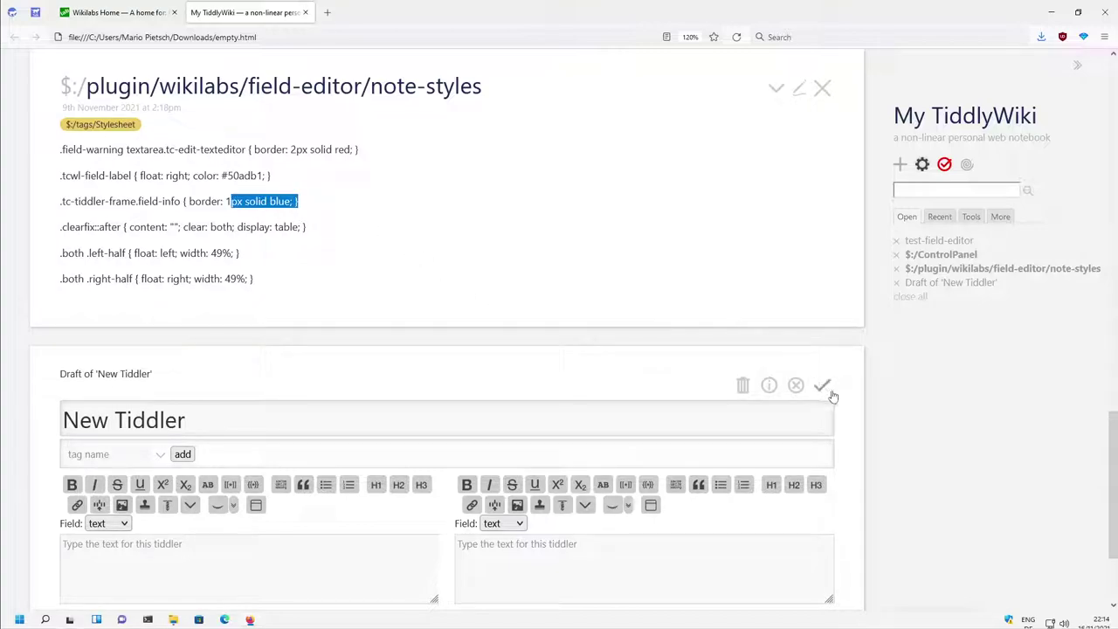
Step: Return the Multiline Field Editor's details to the readme, and close the ControlPanel and note-styles tiddlers
scroll(814, 368, up, 1)
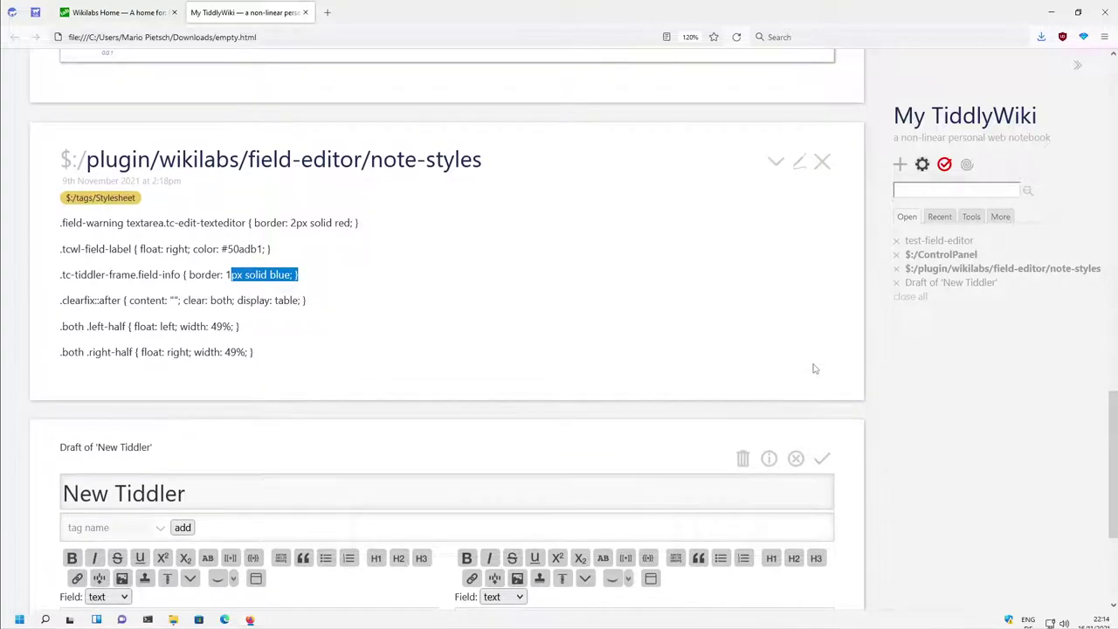
scroll(814, 367, up, 5)
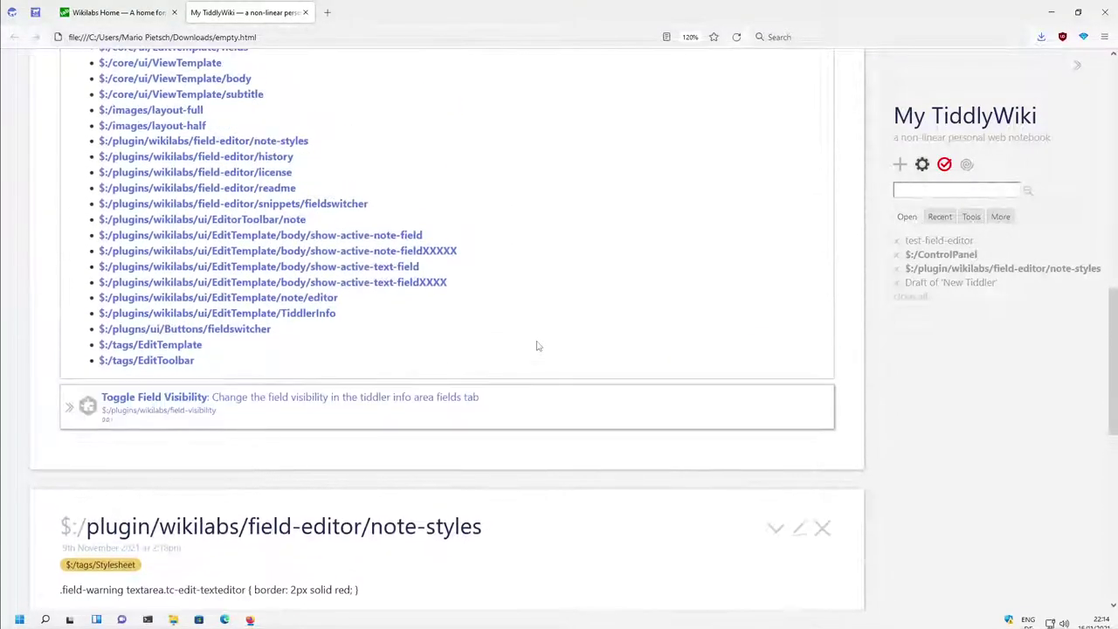
scroll(603, 336, up, 5)
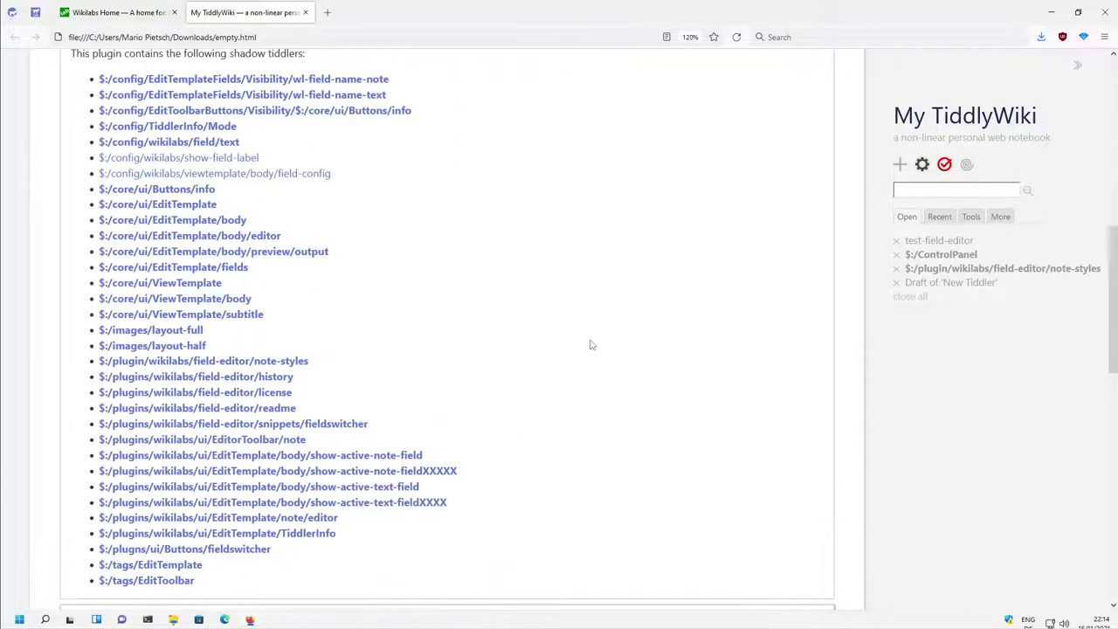
click(90, 249)
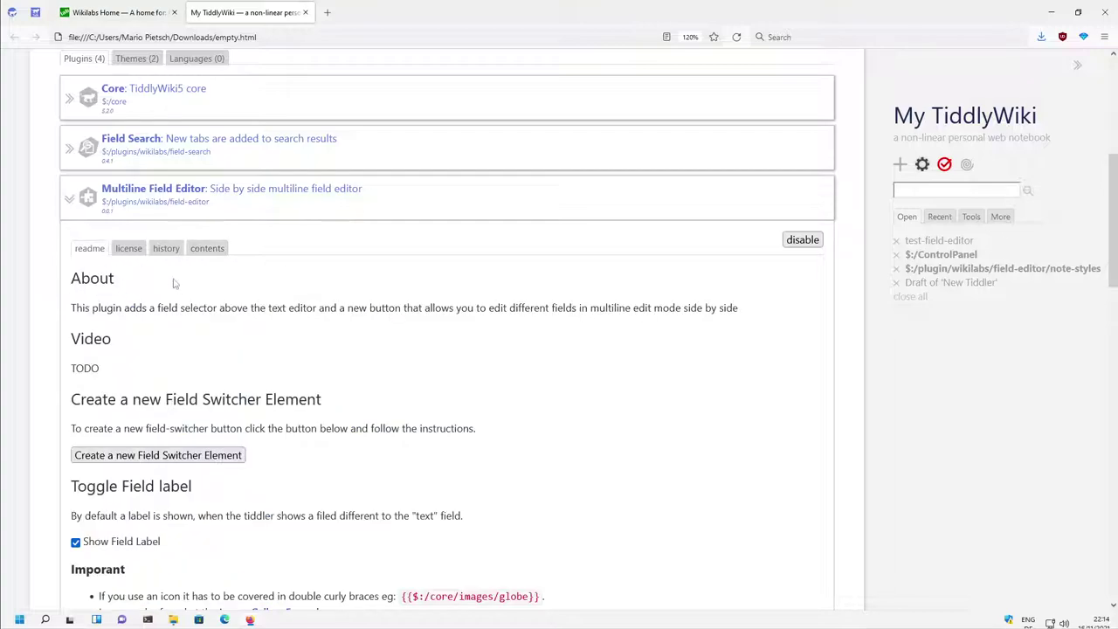
scroll(842, 288, up, 5)
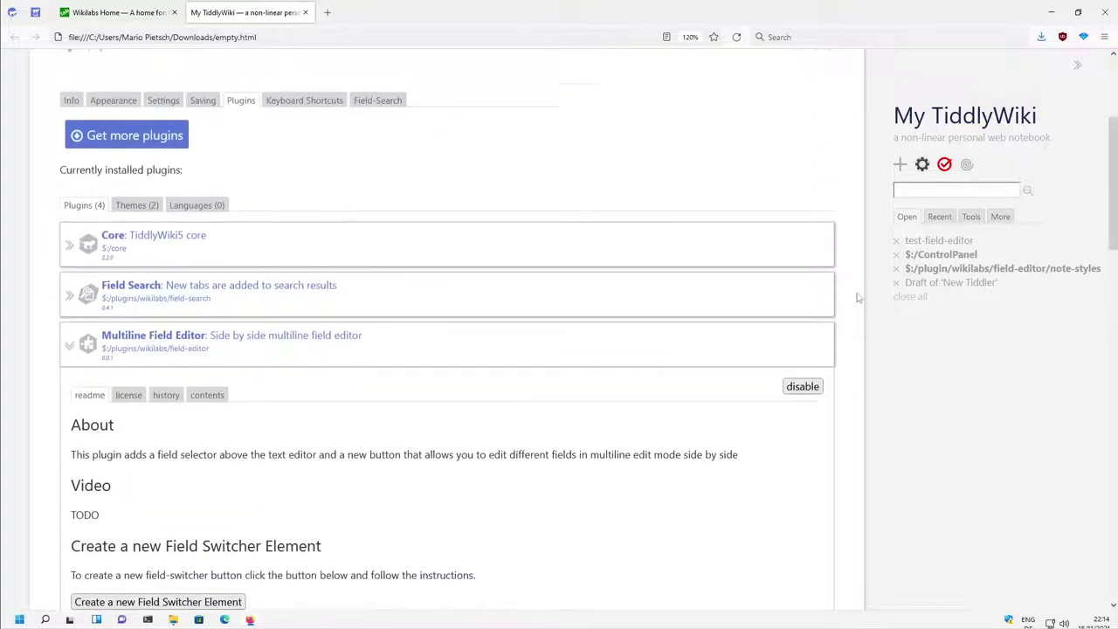
click(823, 263)
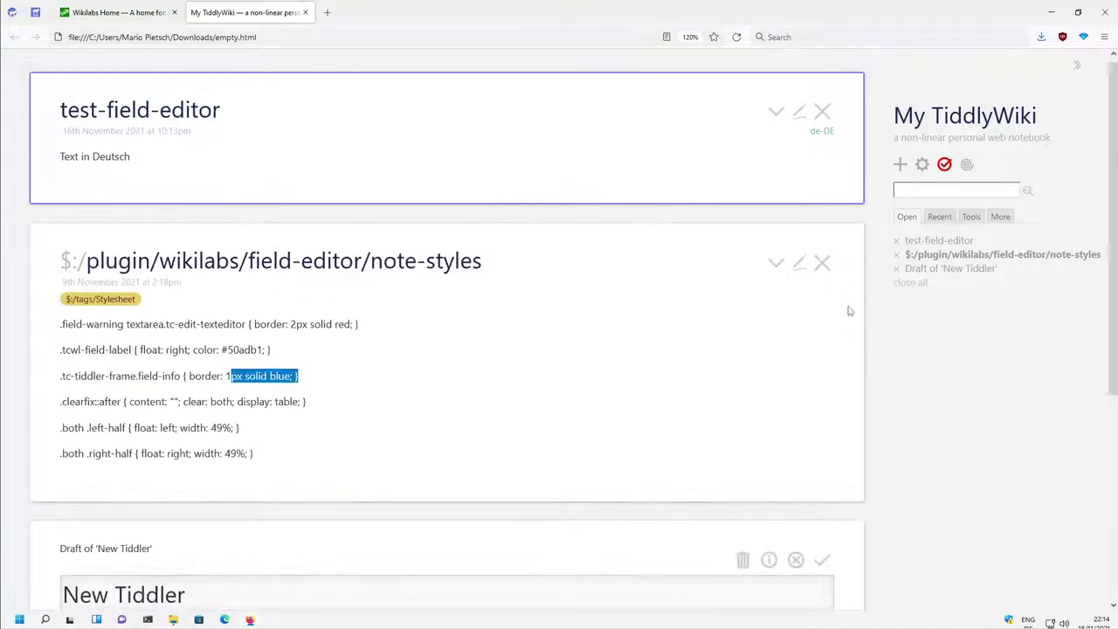
click(822, 263)
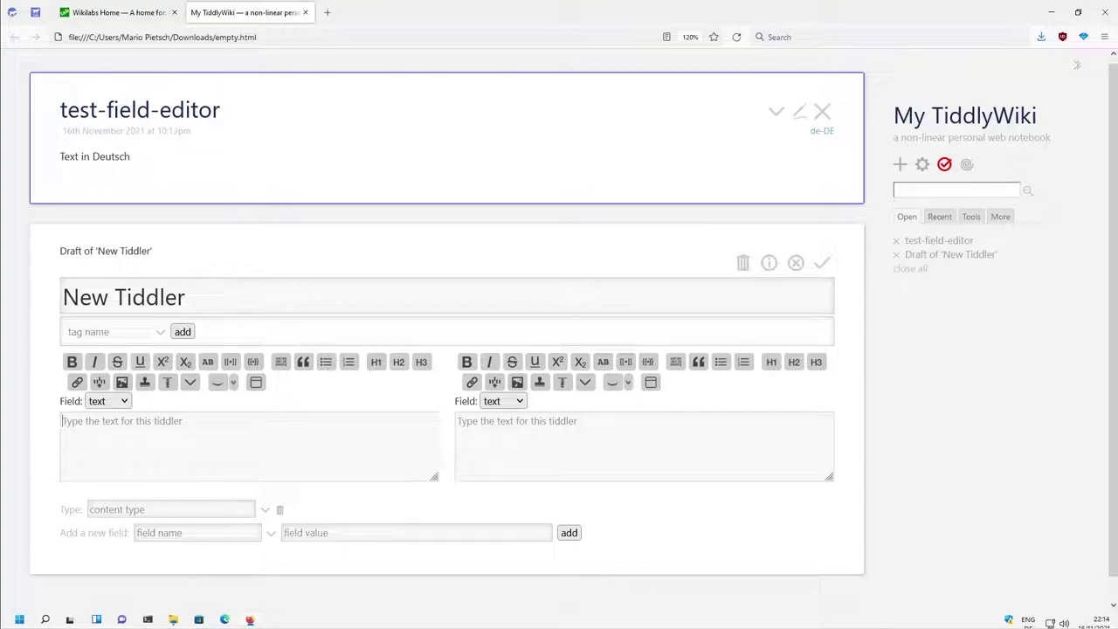
Step: Switch to the tiddlywiki.com page and view its HelloThere tiddler
click(11, 12)
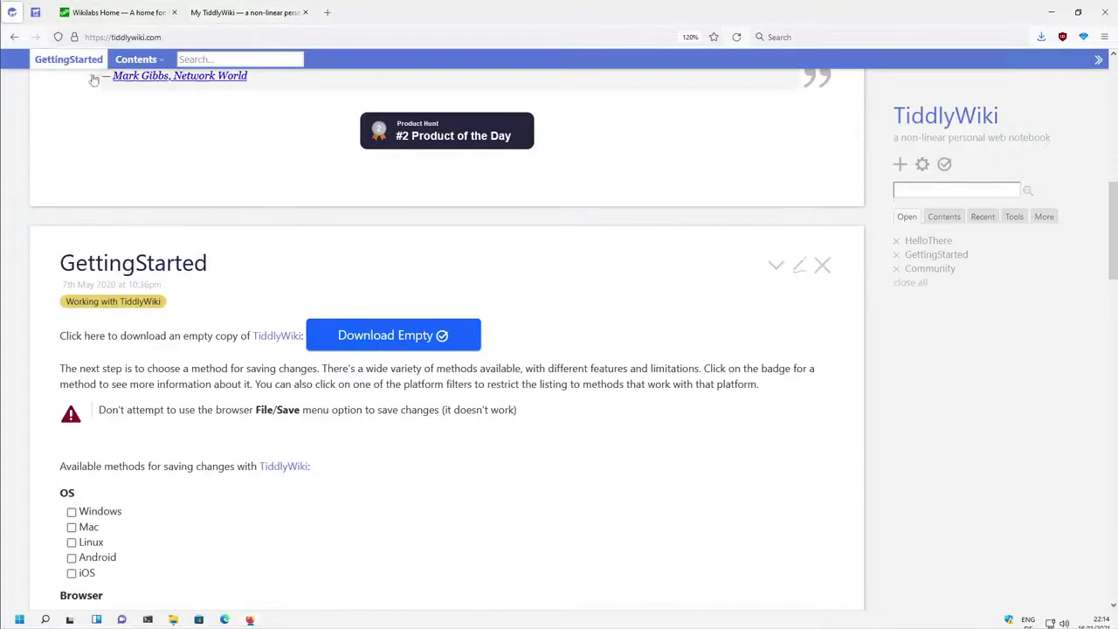
scroll(537, 294, up, 10)
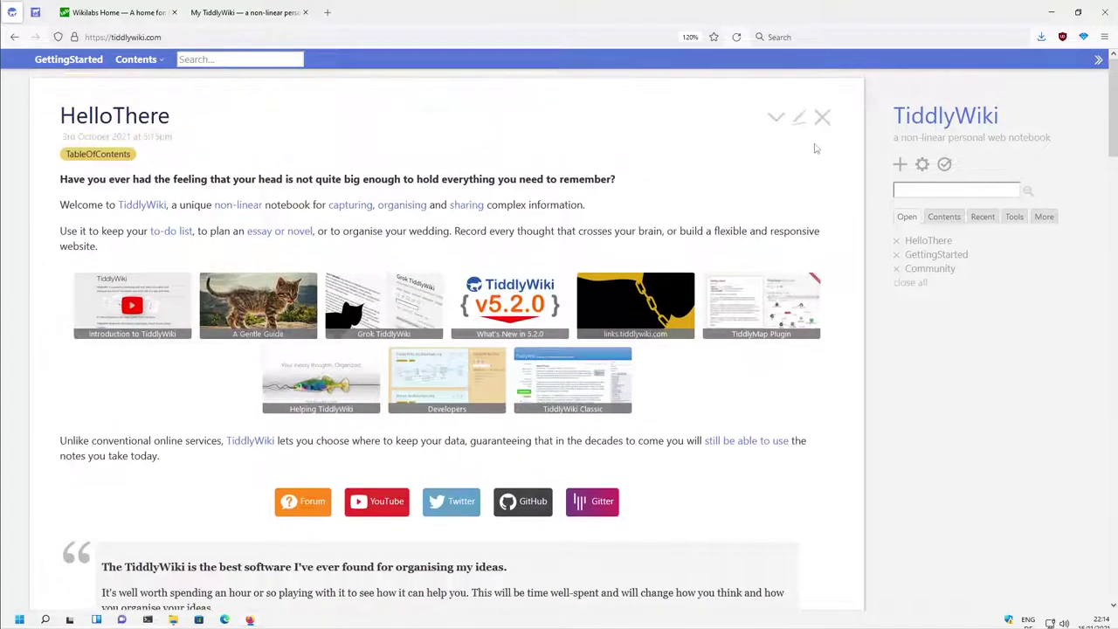
Step: Copy the full source text of HelloThere and paste it into the New Tiddler draft in My TiddlyWiki
click(801, 117)
click(382, 341)
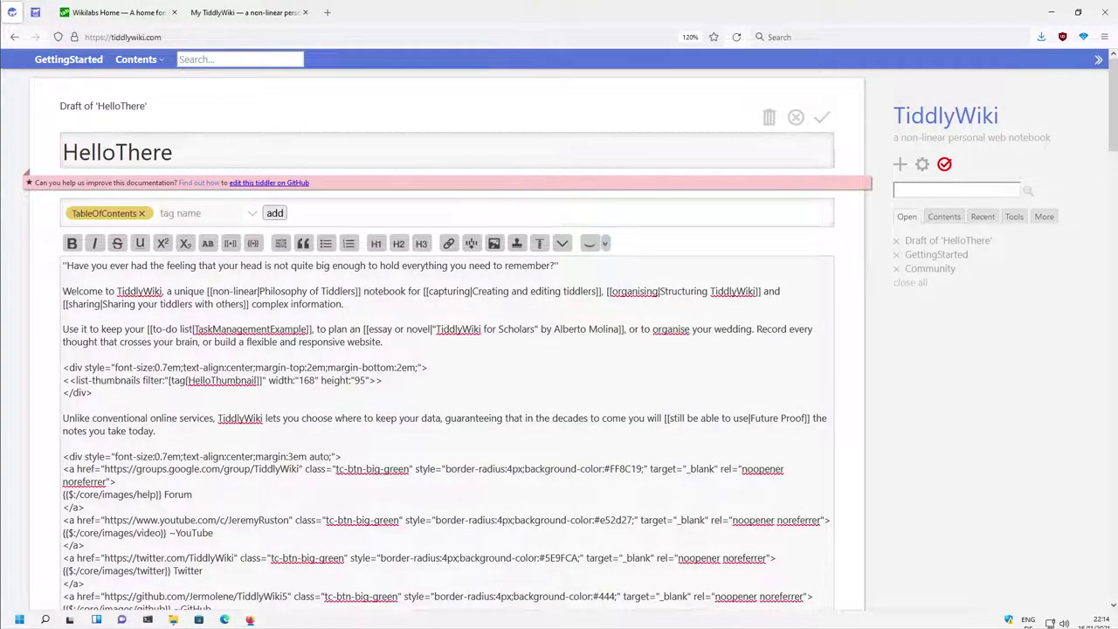
key(ctrl+a)
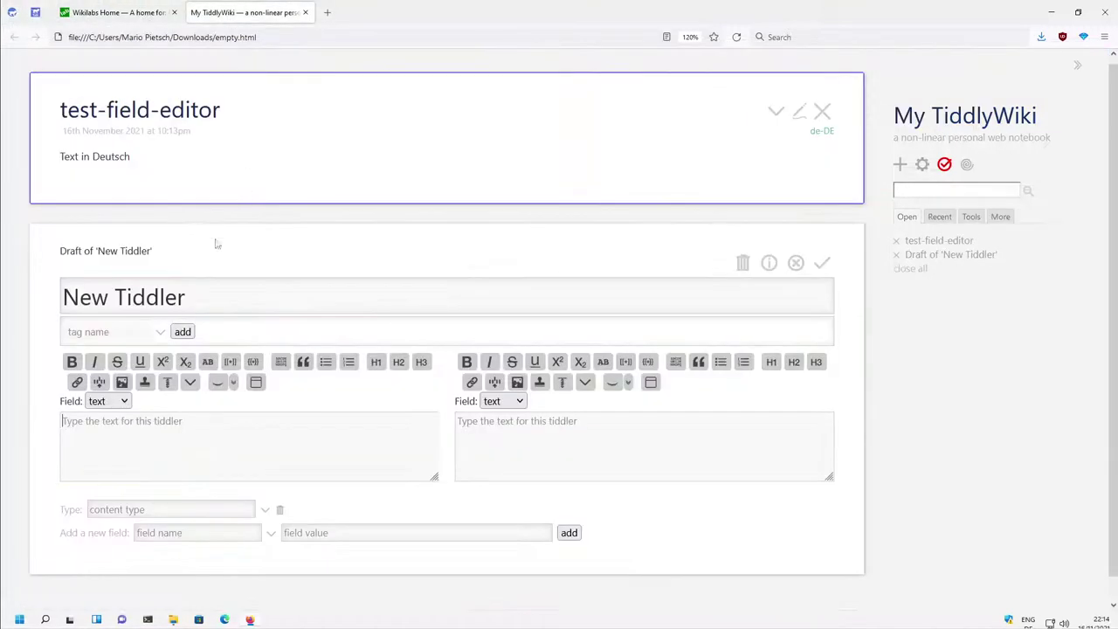
key(ctrl+v)
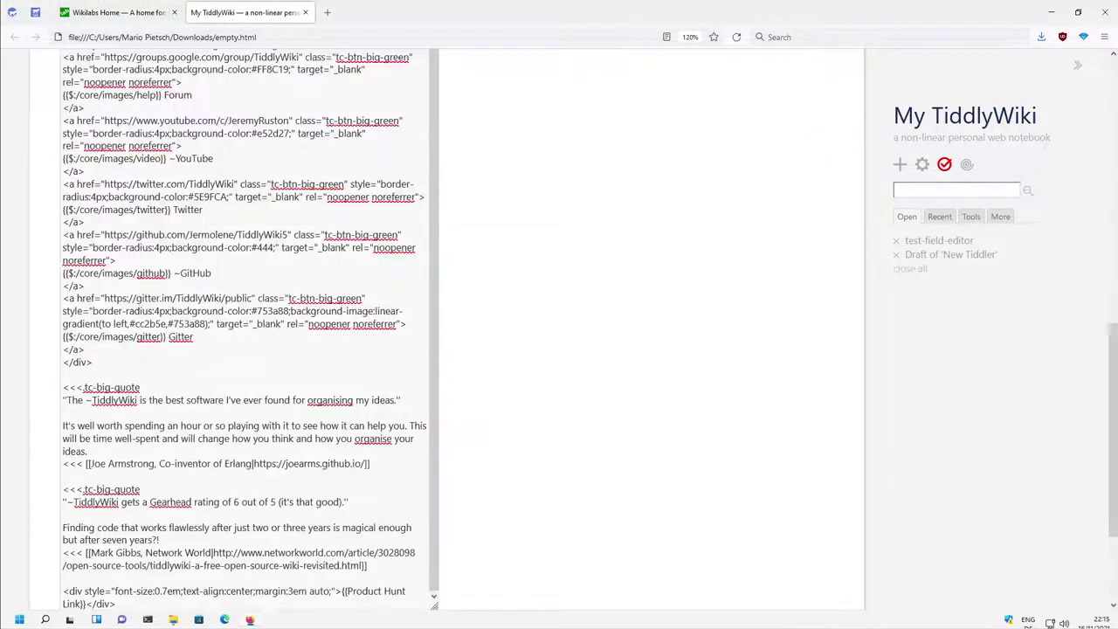
scroll(557, 305, up, 1)
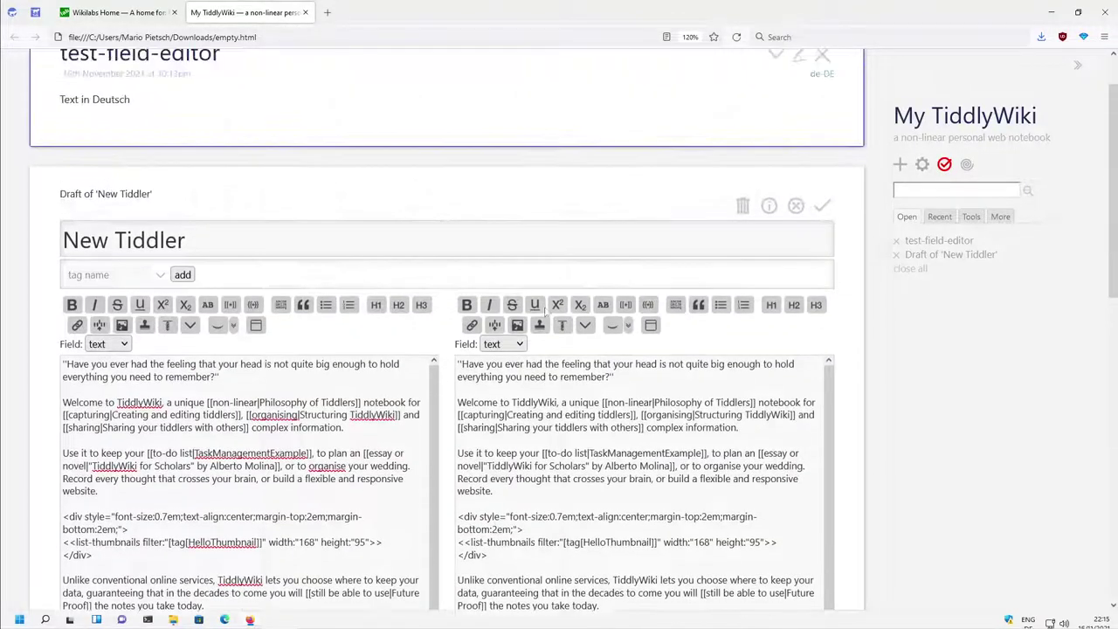
Step: Keep the second editor on the text field and set the text editor height to the fixed 400px option
click(515, 346)
click(501, 365)
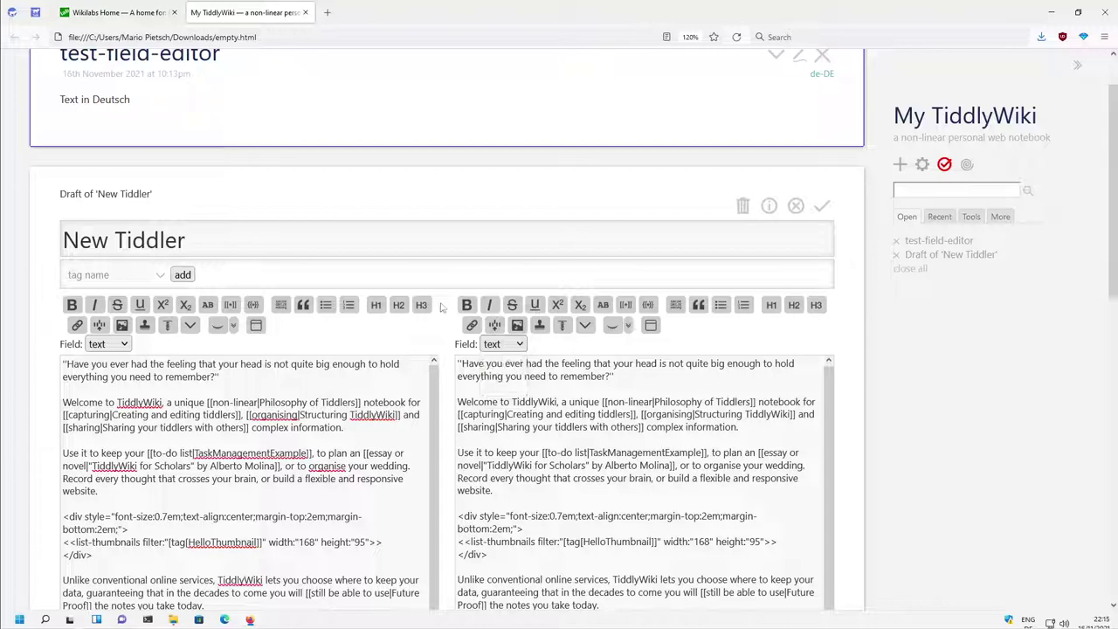
click(562, 326)
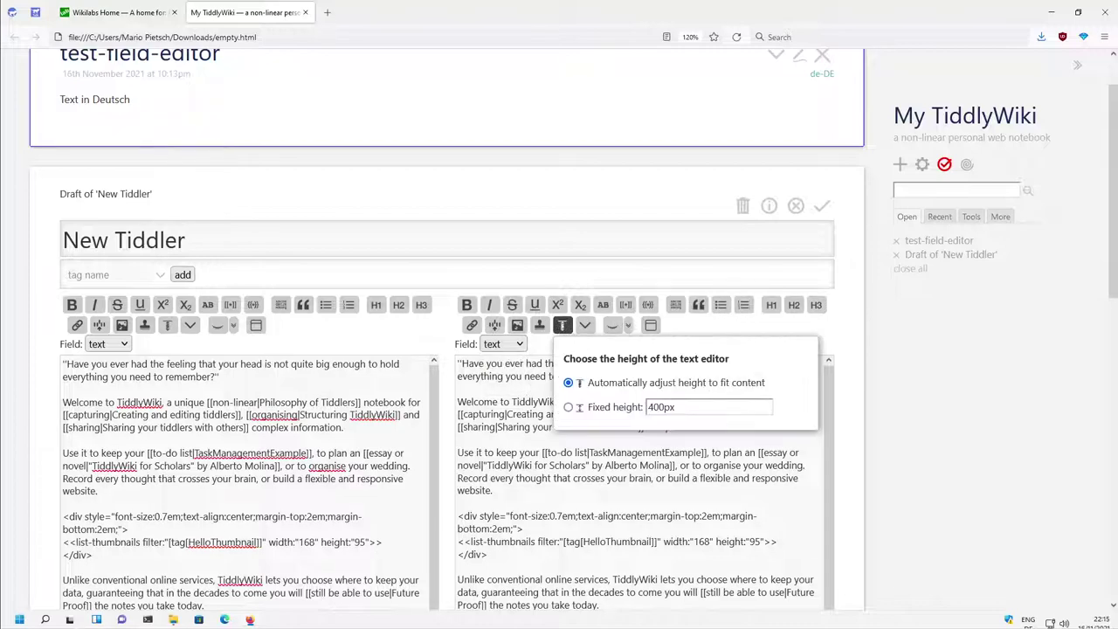
click(600, 409)
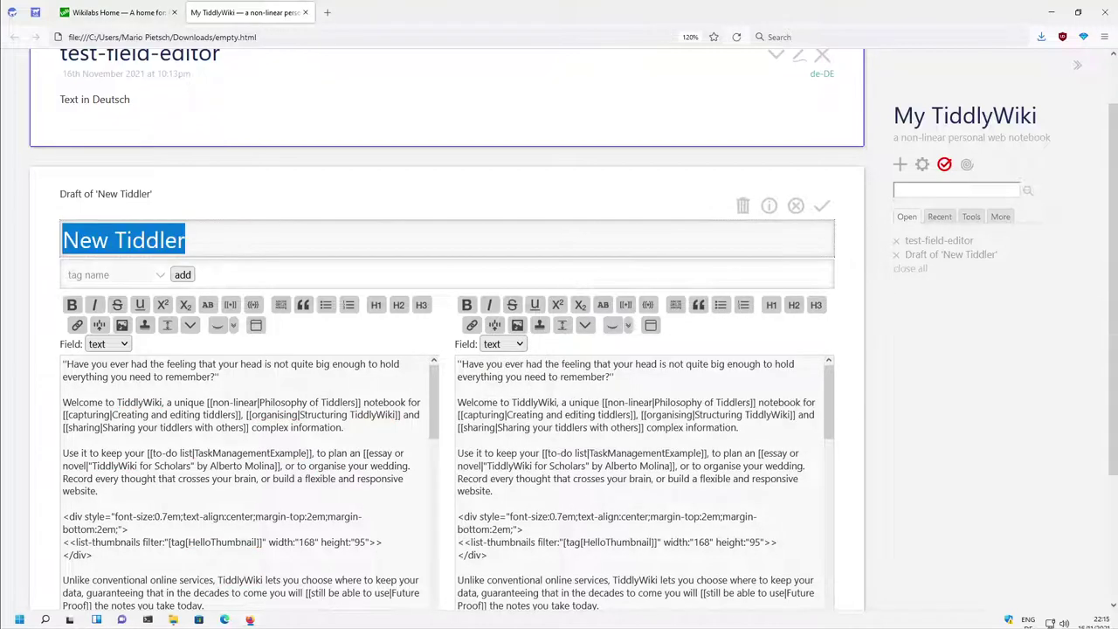
Step: Examine the pasted text in both side-by-side editors of New Tiddler and how each one scrolls independently
scroll(247, 347, down, 6)
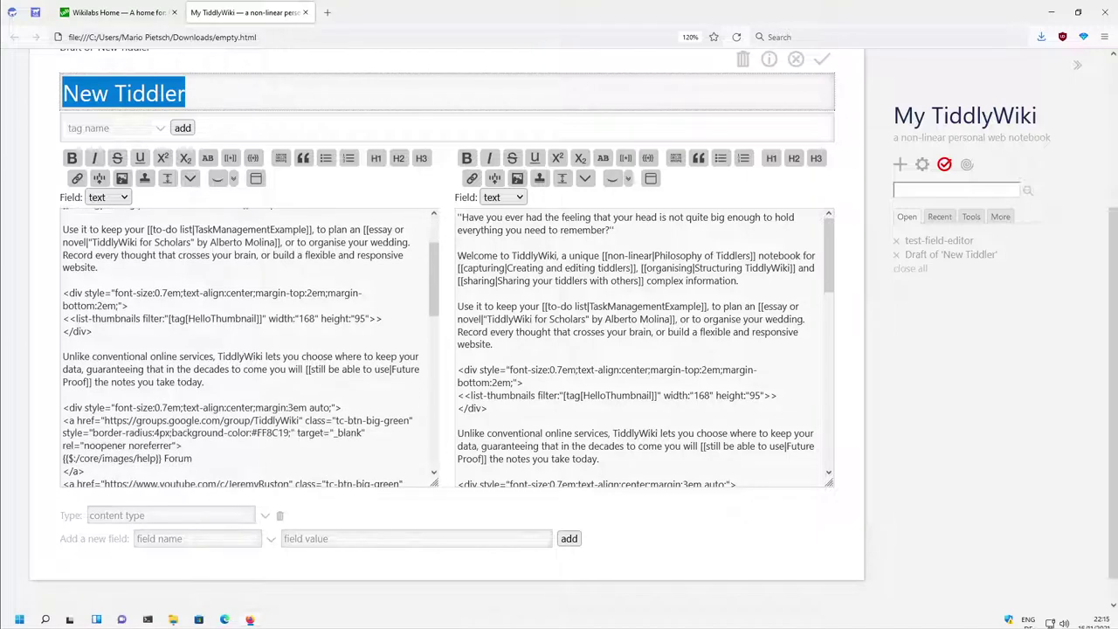
click(183, 355)
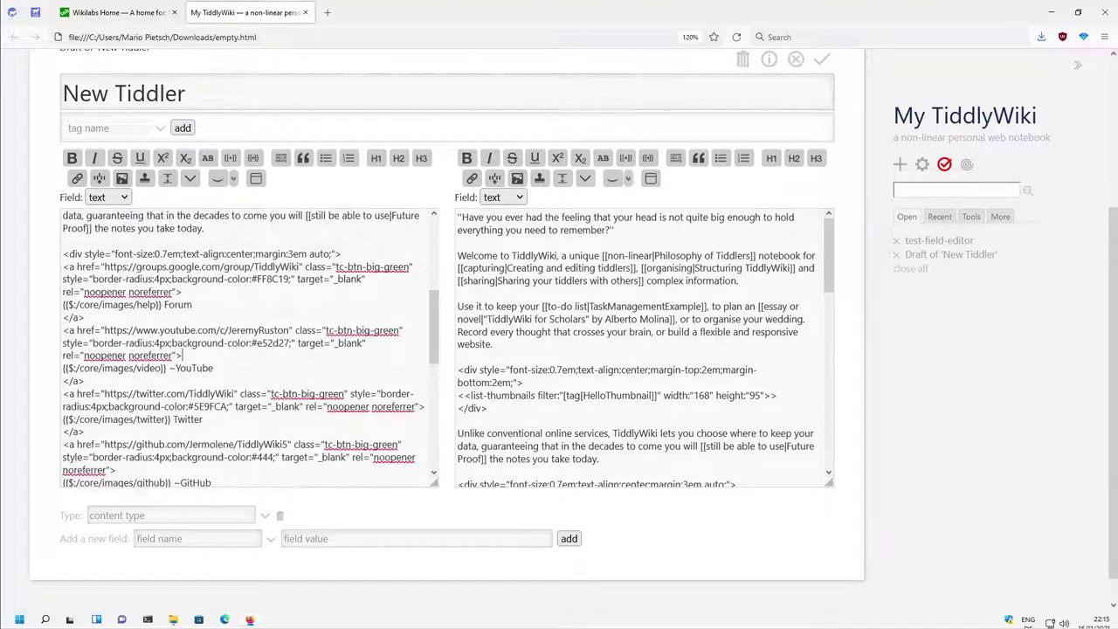
scroll(642, 344, down, 10)
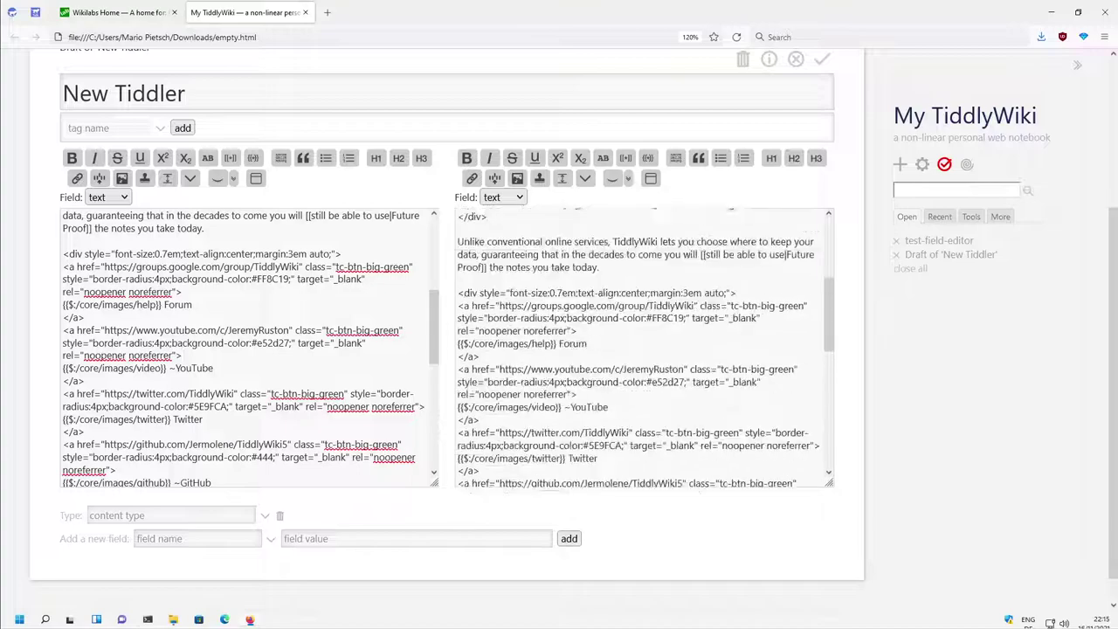
scroll(642, 349, down, 4)
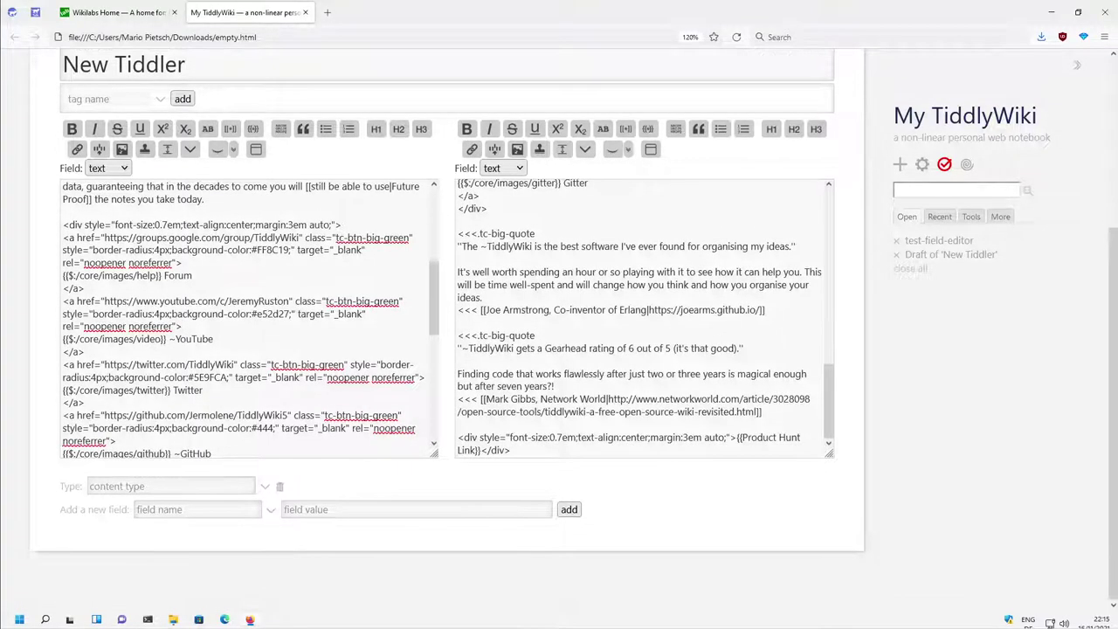
scroll(601, 371, up, 3)
scroll(599, 372, down, 3)
scroll(642, 318, up, 5)
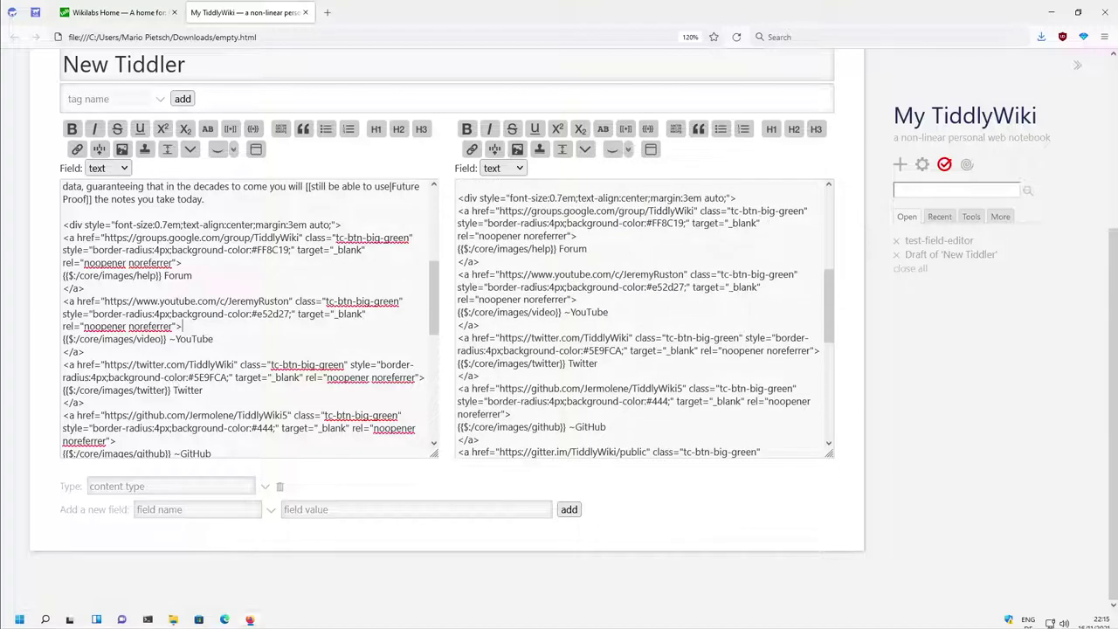
scroll(247, 319, up, 3)
scroll(182, 325, down, 5)
scroll(182, 325, up, 6)
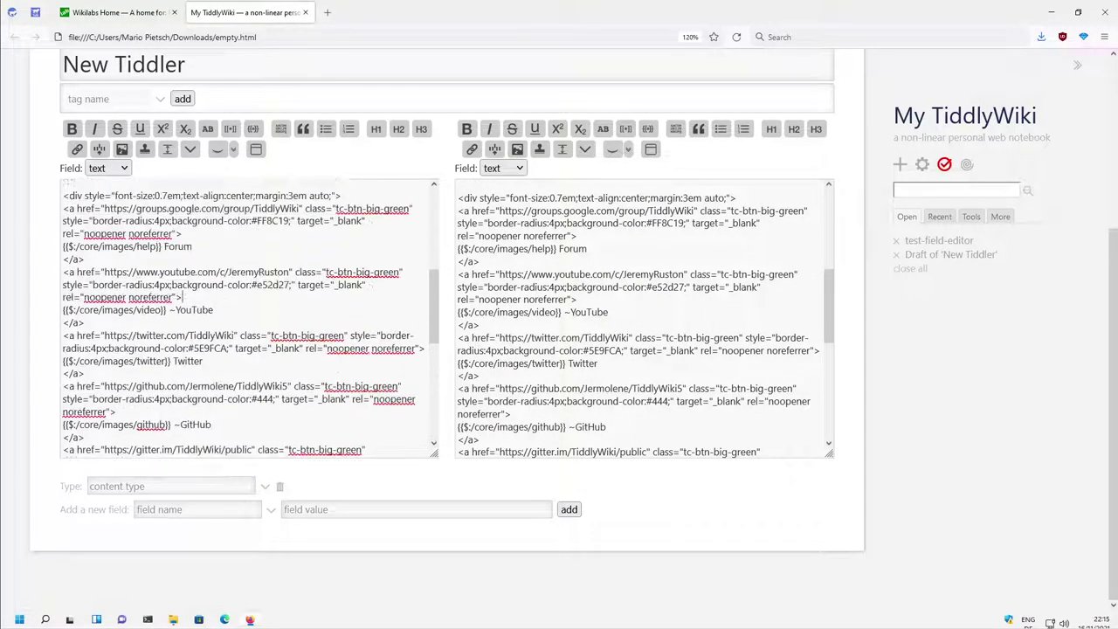
scroll(645, 319, down, 5)
scroll(644, 319, up, 3)
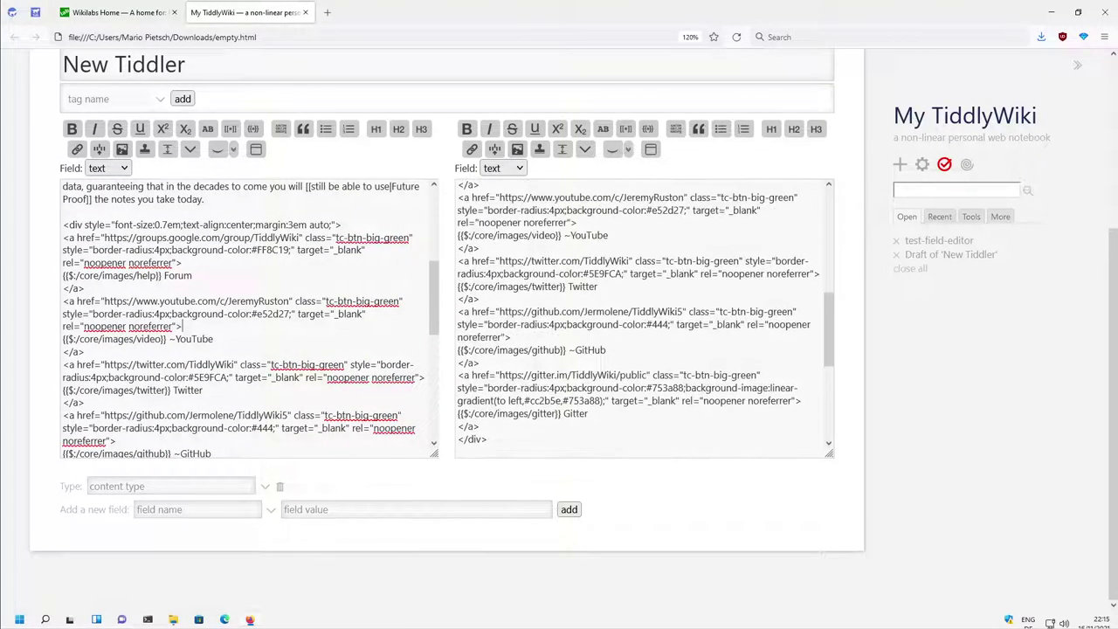
scroll(247, 319, up, 1)
scroll(182, 347, up, 3)
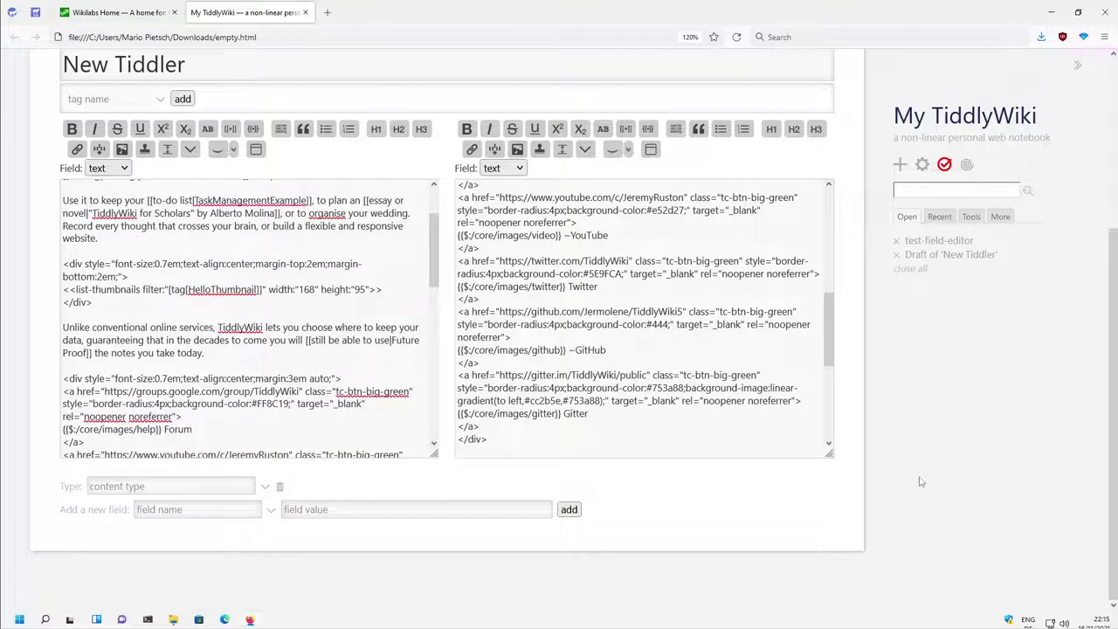
scroll(926, 480, up, 3)
Step: Switch the second editor of New Tiddler to the de-DE field and return to the single-editor view
click(503, 315)
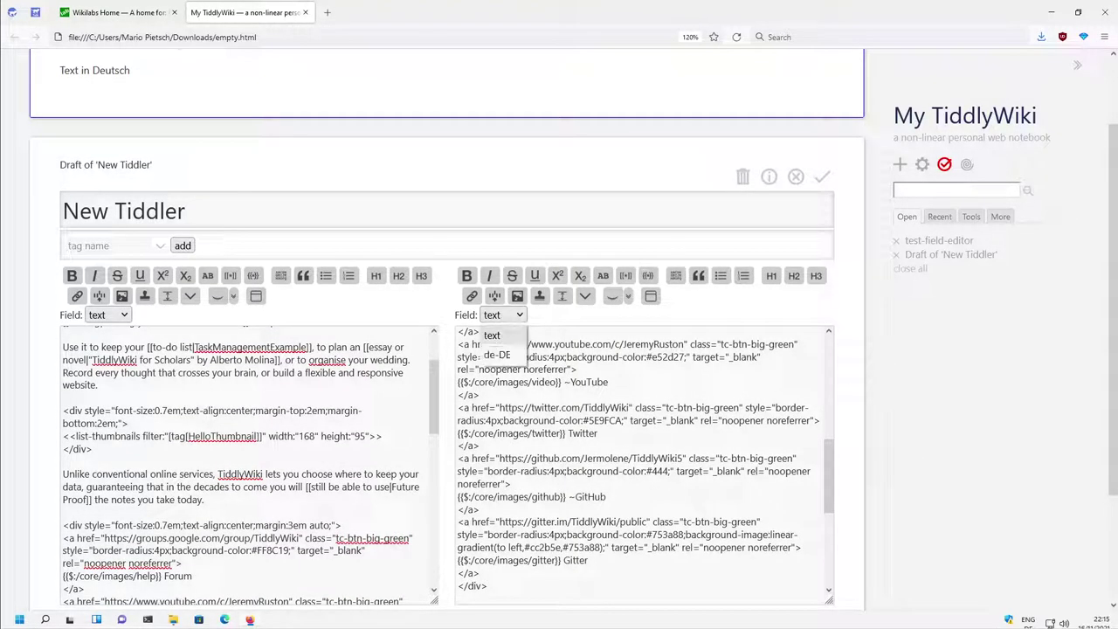
click(501, 352)
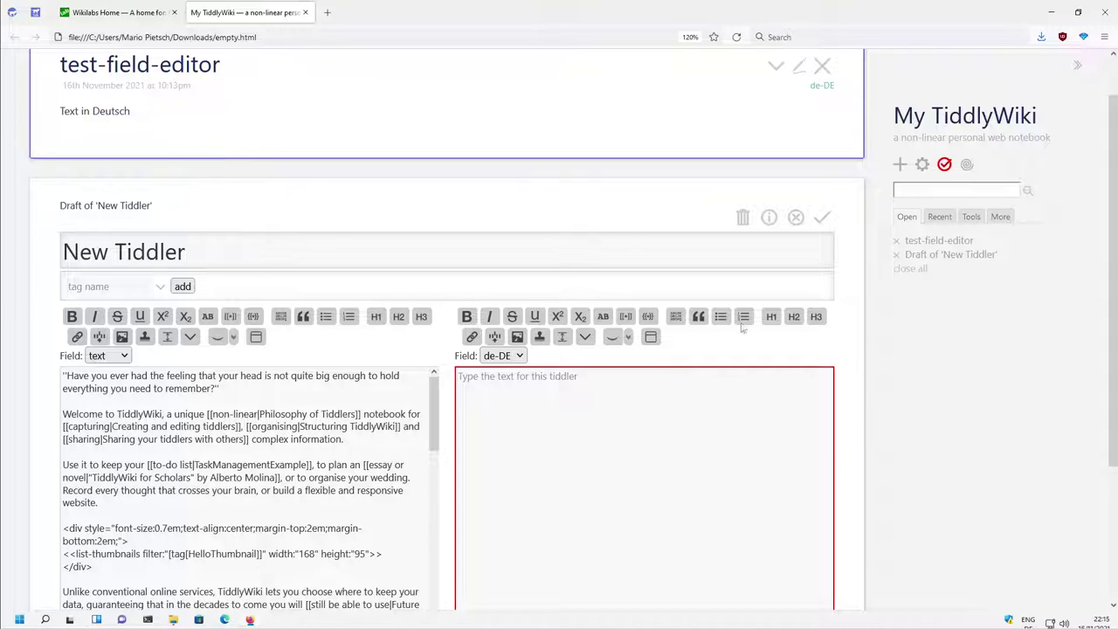
click(650, 337)
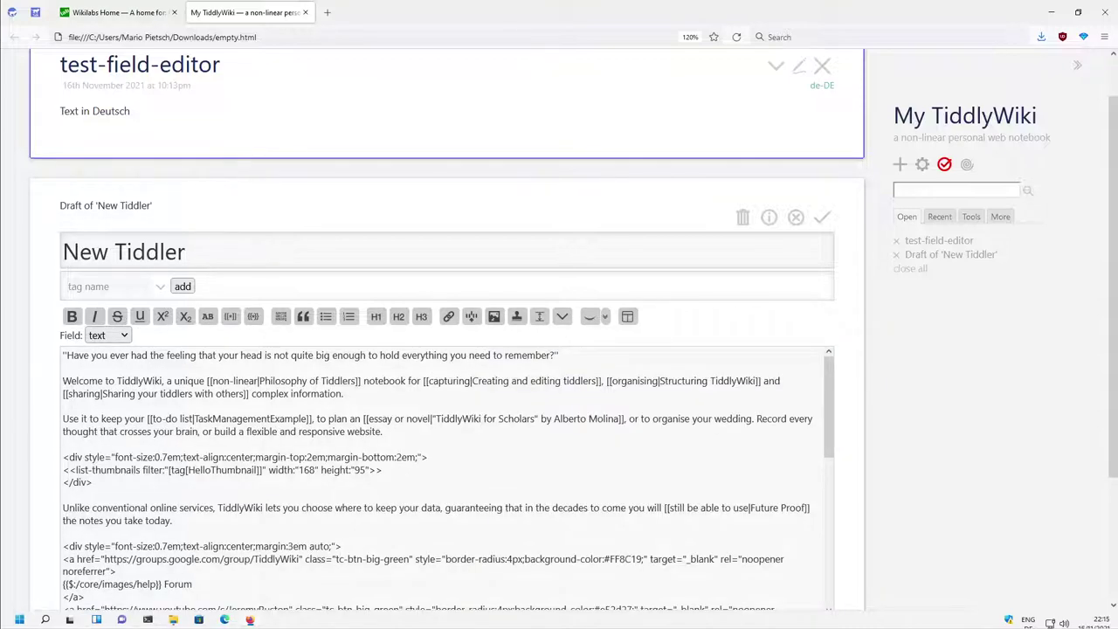
Step: Save New Tiddler and open test-field-editor for editing
click(824, 267)
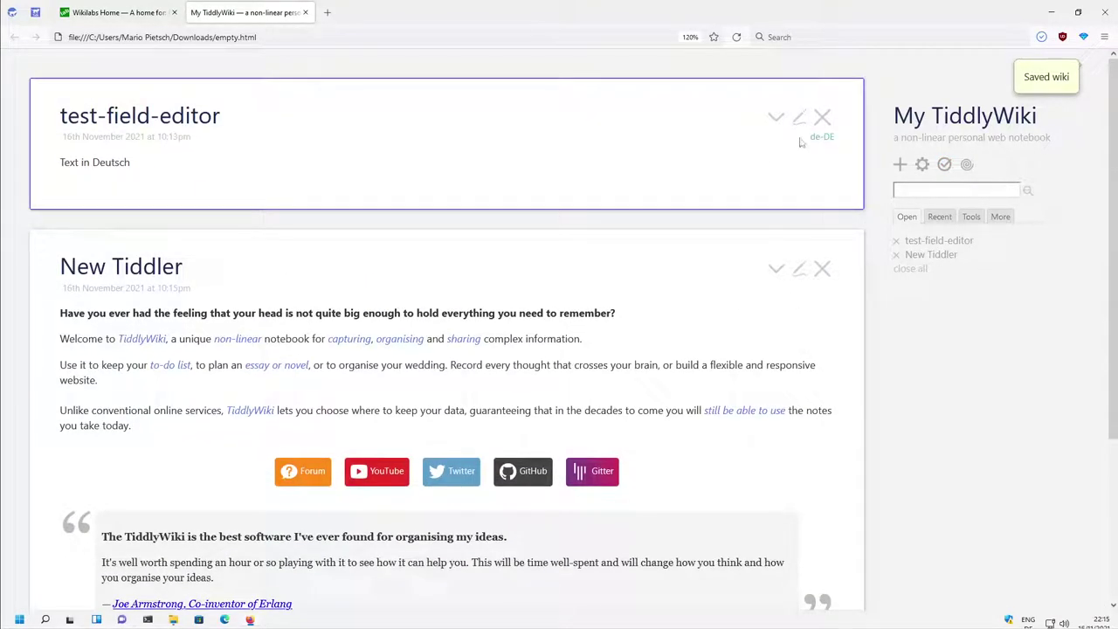
click(799, 117)
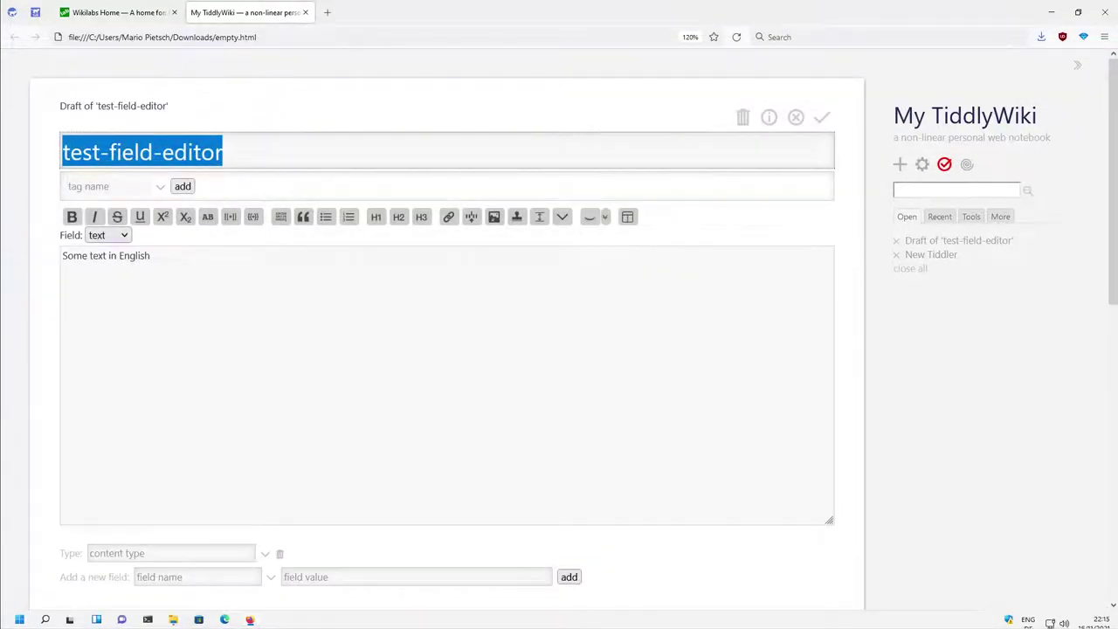
key(End)
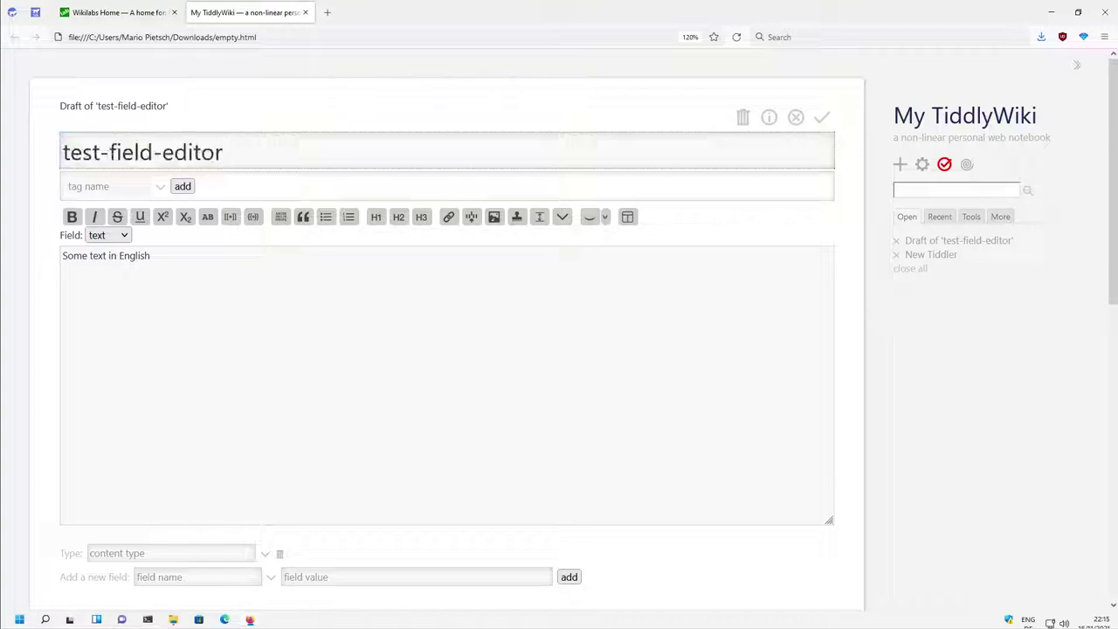
key(shift+Left)
key(shift+Left)
key(shift+Left)
key(shift+Left)
key(shift+Left)
key(shift+Left)
key(shift+Left)
key(shift+Left)
key(shift+Left)
key(shift+Left)
key(shift+Left)
key(shift+Left)
key(shift+Left)
key(shift+Left)
key(shift+Left)
key(shift+Left)
key(shift+Left)
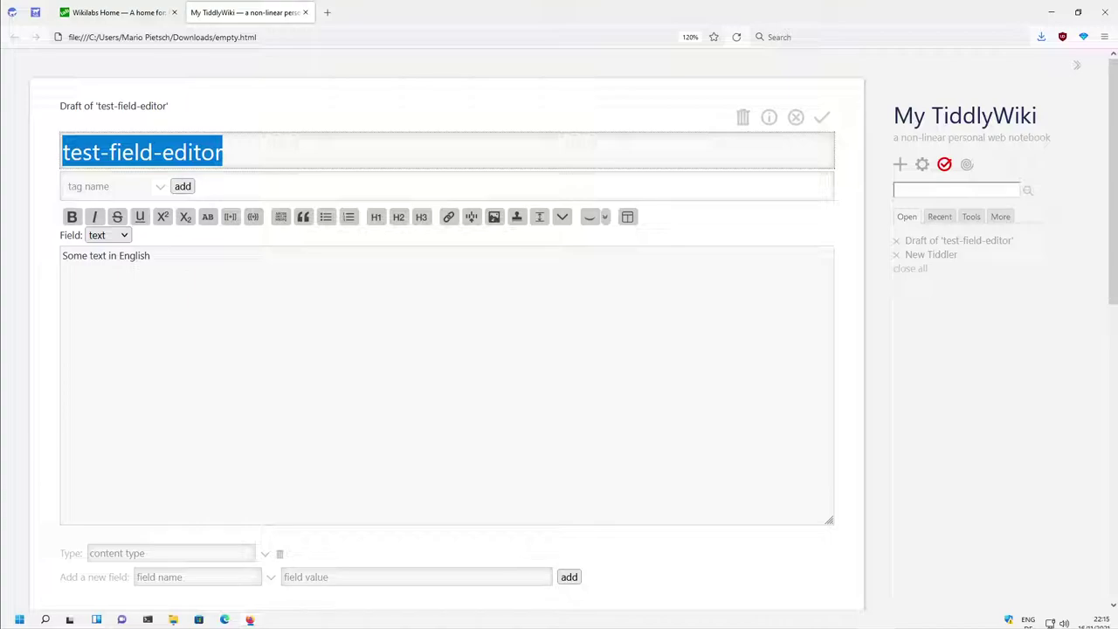
Step: Insert the heading "! English header" and a blank line above the English text of test-field-editor
key(Right)
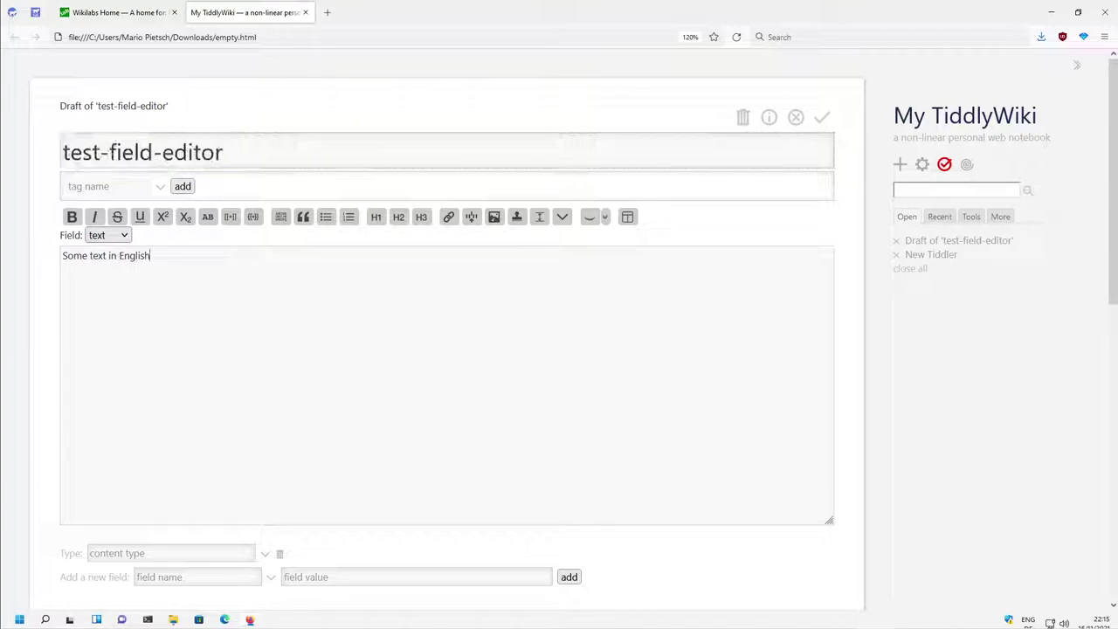
key(Return)
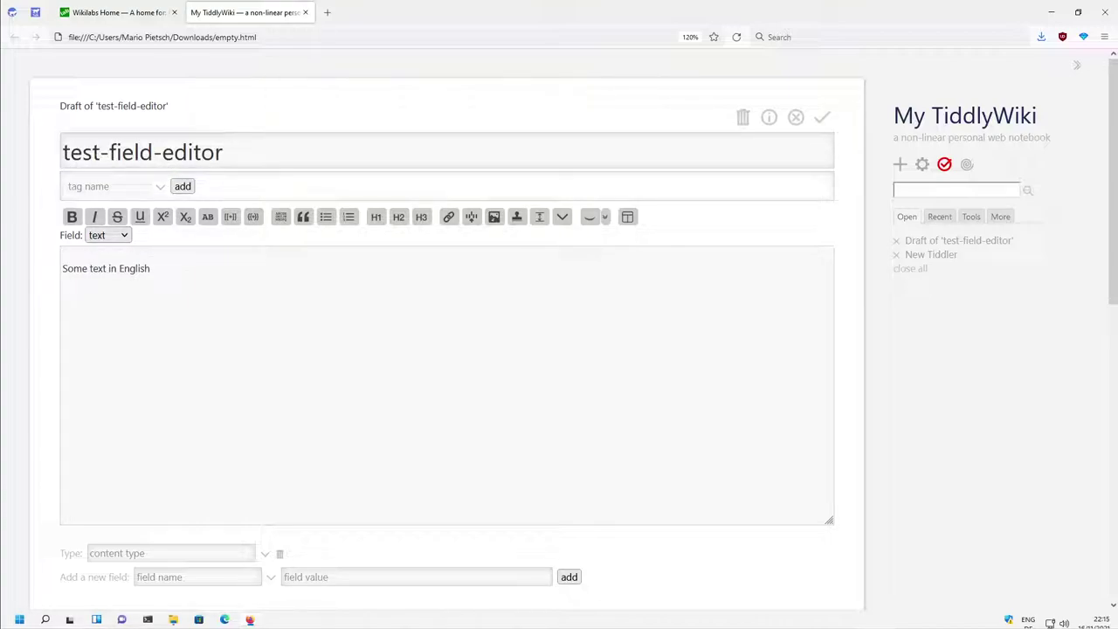
text(! English header)
key(Return)
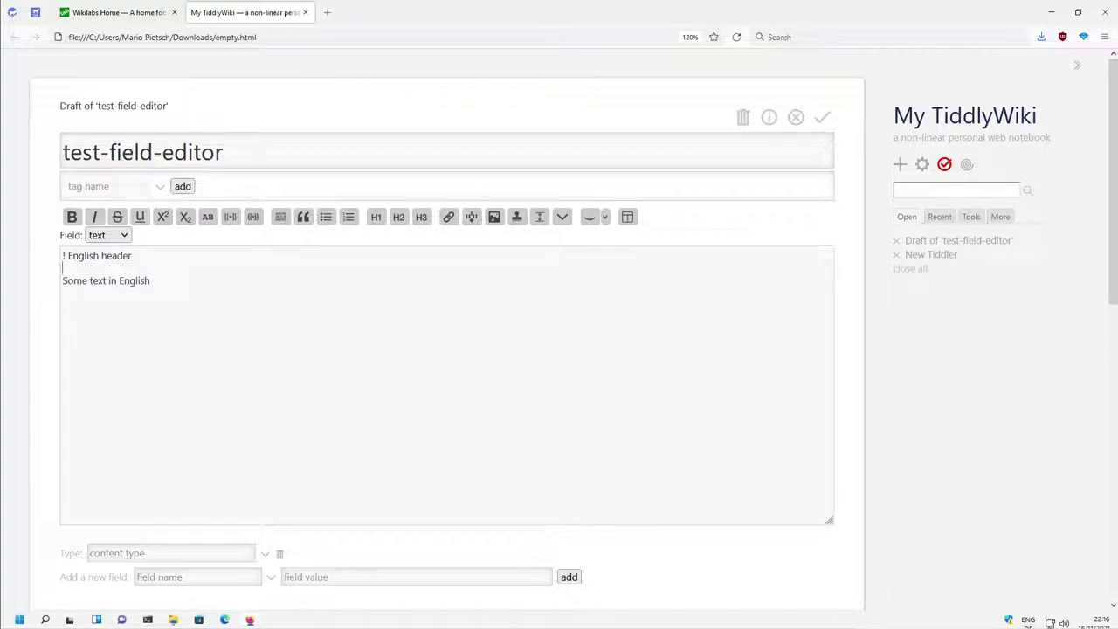
Step: Show the side-by-side editors, add the heading "! Deutsche Überschrift" above the German text in the de-DE field, and save test-field-editor
click(627, 216)
click(492, 276)
key(Home)
key(Return)
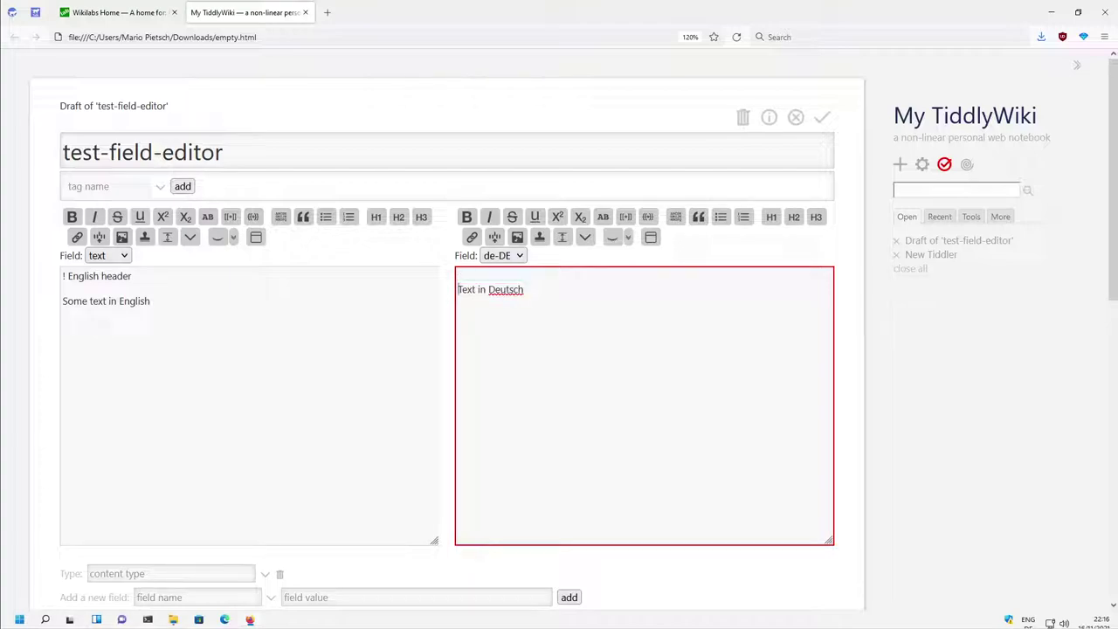
text(! Deutsche Überschrift)
key(Return)
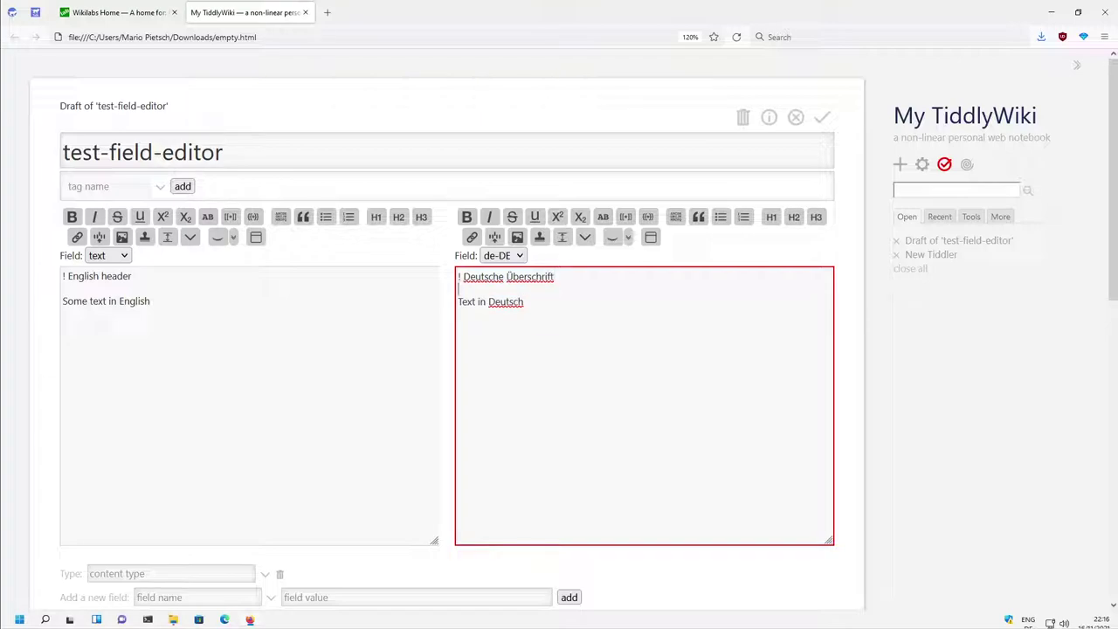
click(823, 117)
Step: Switch the displayed field to Text field (default) and highlight the heading of test-field-editor
drag(246, 115, 33, 107)
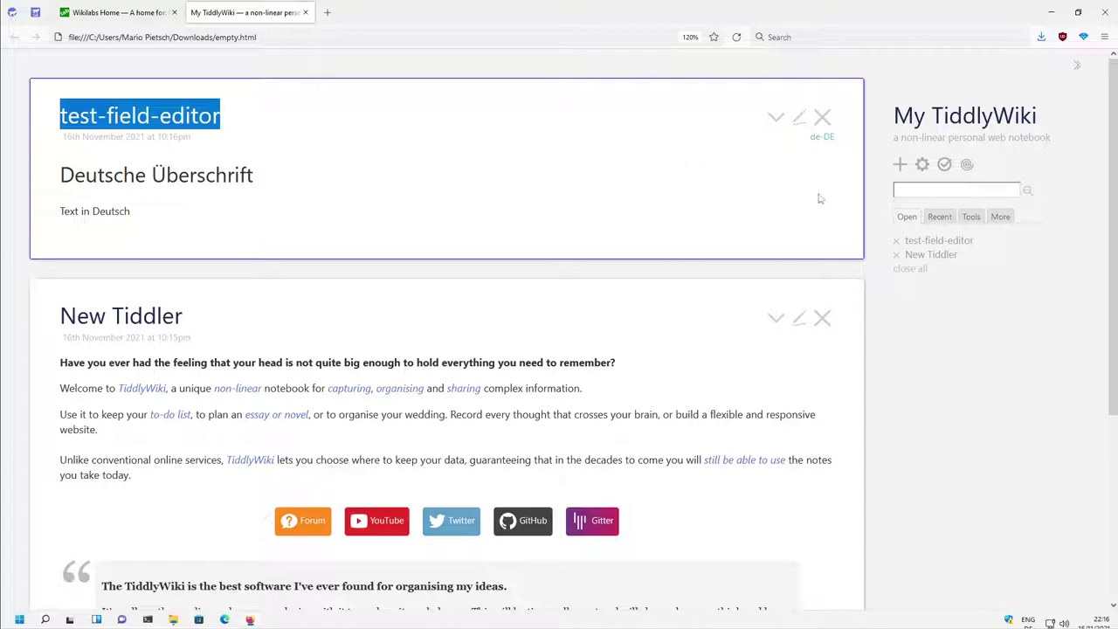
click(966, 164)
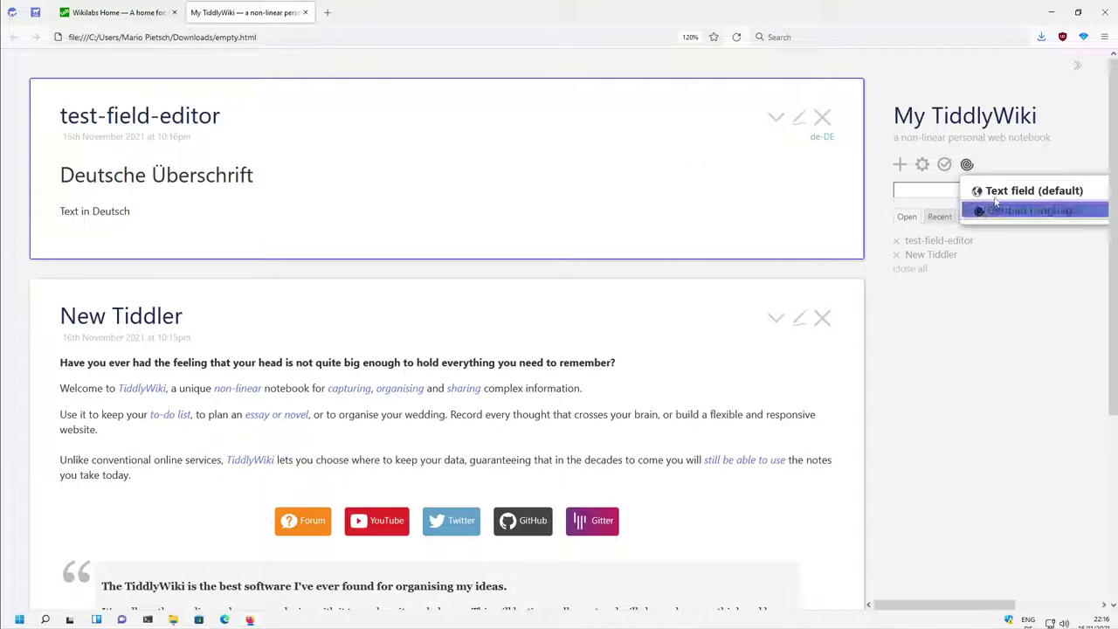
click(1004, 189)
drag(242, 180, 42, 176)
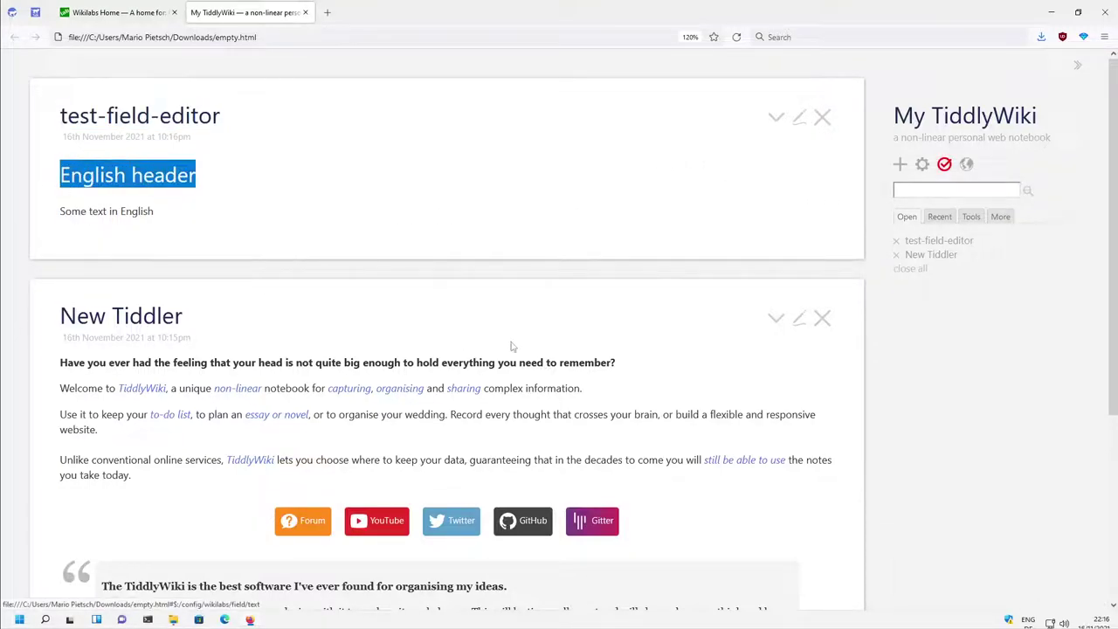
Step: Close New Tiddler and collapse the Multiline Field Editor's details in the ControlPanel's plugin list
click(824, 318)
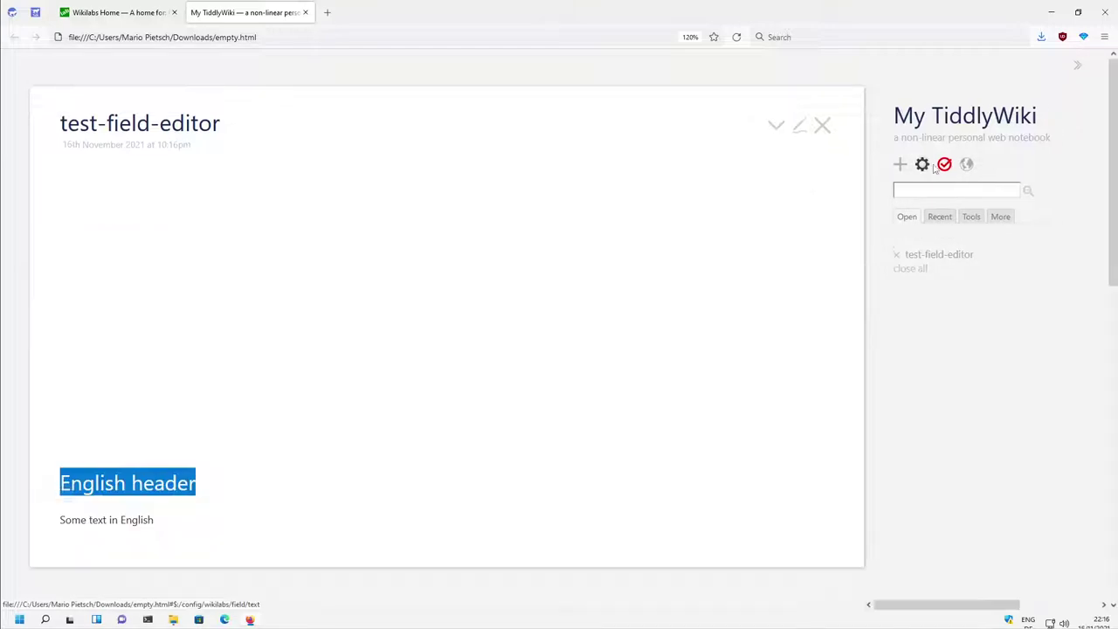
click(923, 165)
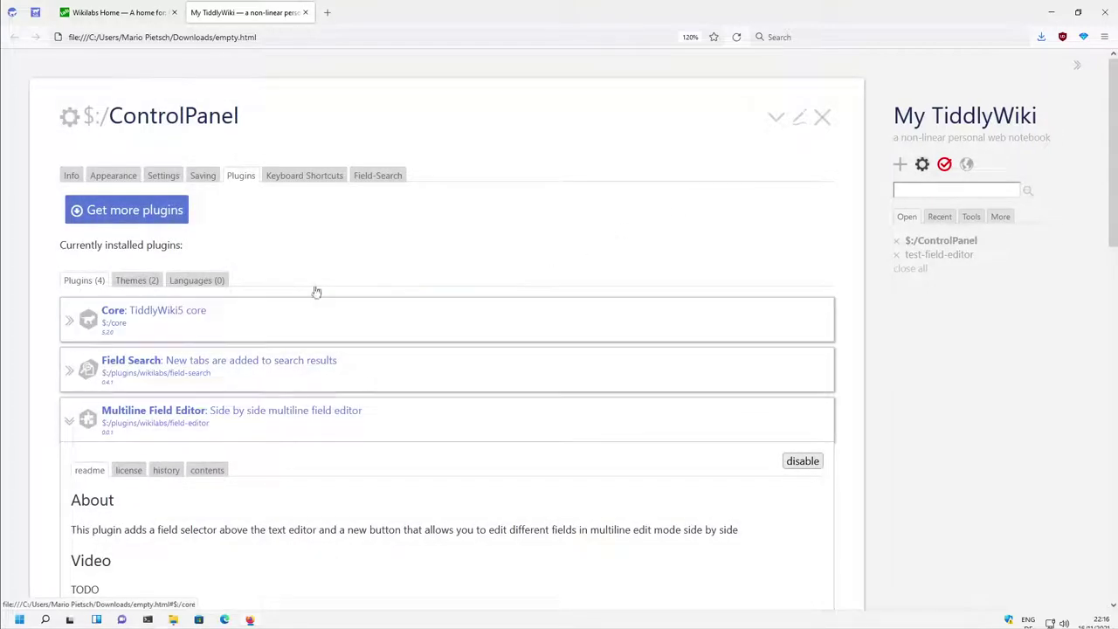
scroll(317, 292, down, 3)
click(75, 271)
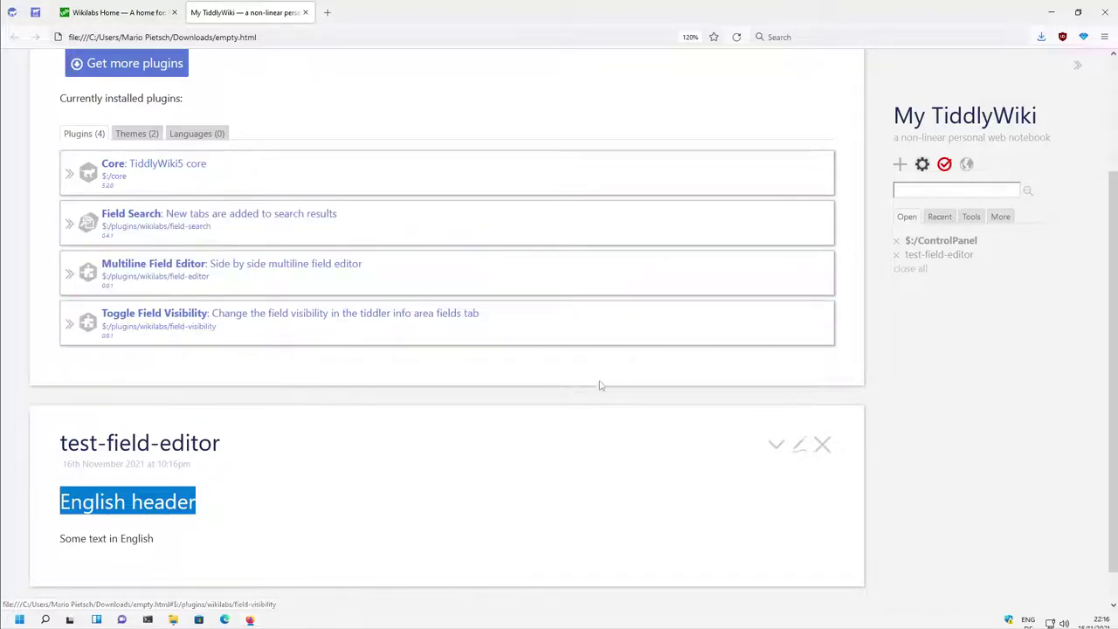
Step: Search the wiki for "überschrift"
scroll(583, 387, down, 1)
click(956, 189)
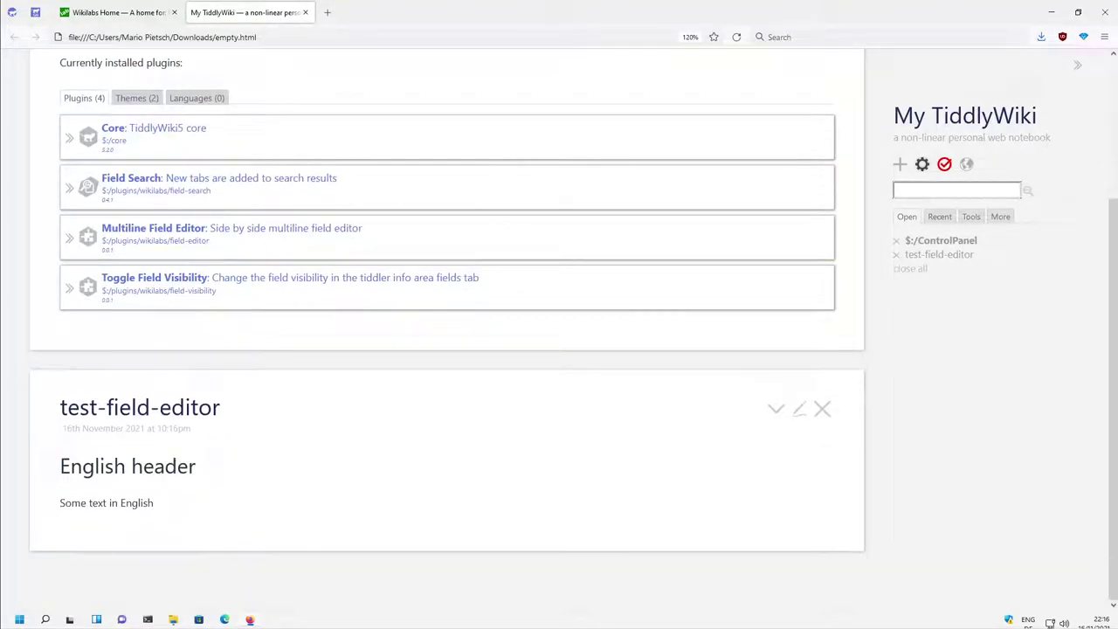
text(überschrift)
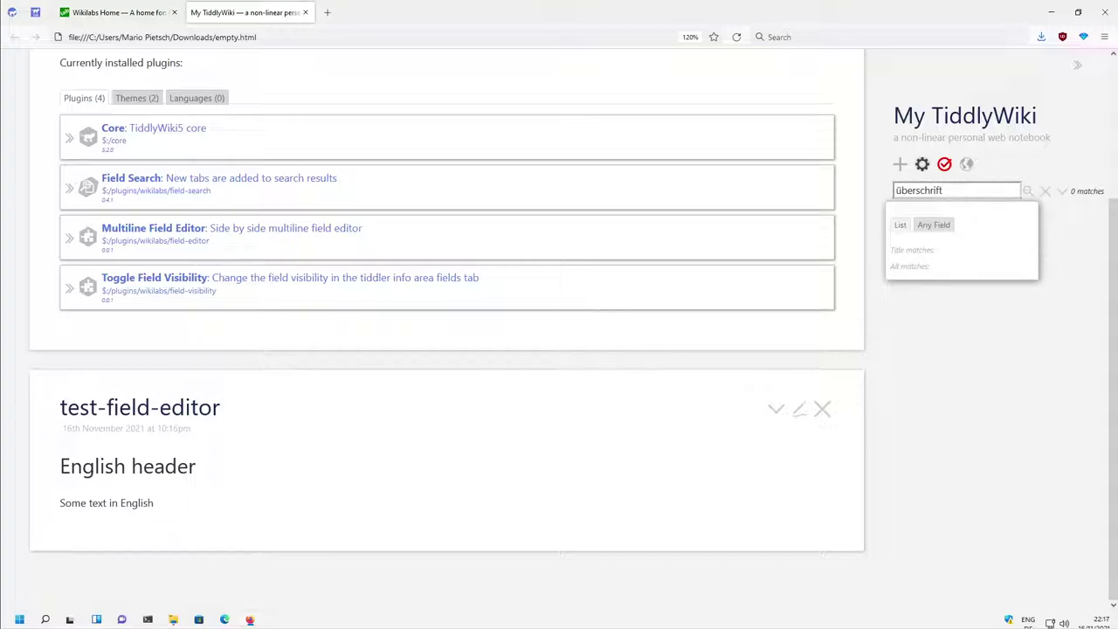
Step: Show the Any Field results for the "überschrift" search
click(938, 225)
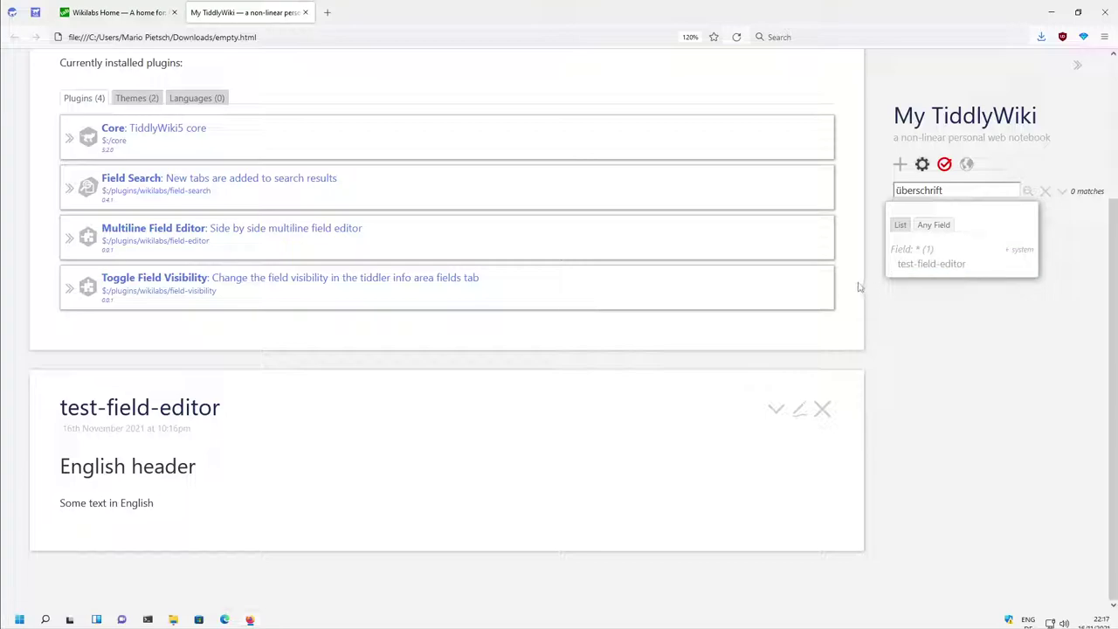
Step: Switch to Wikilabs Home, open the field-search entry from the plugin details, and open the Field Search demo page
click(114, 12)
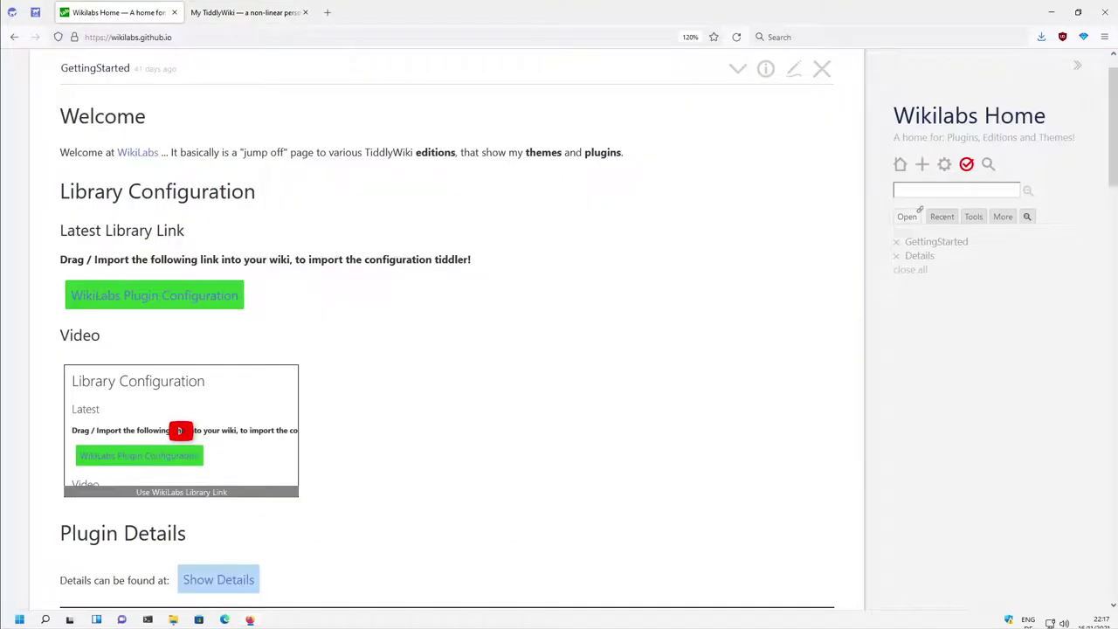
scroll(379, 262, down, 8)
scroll(379, 262, up, 2)
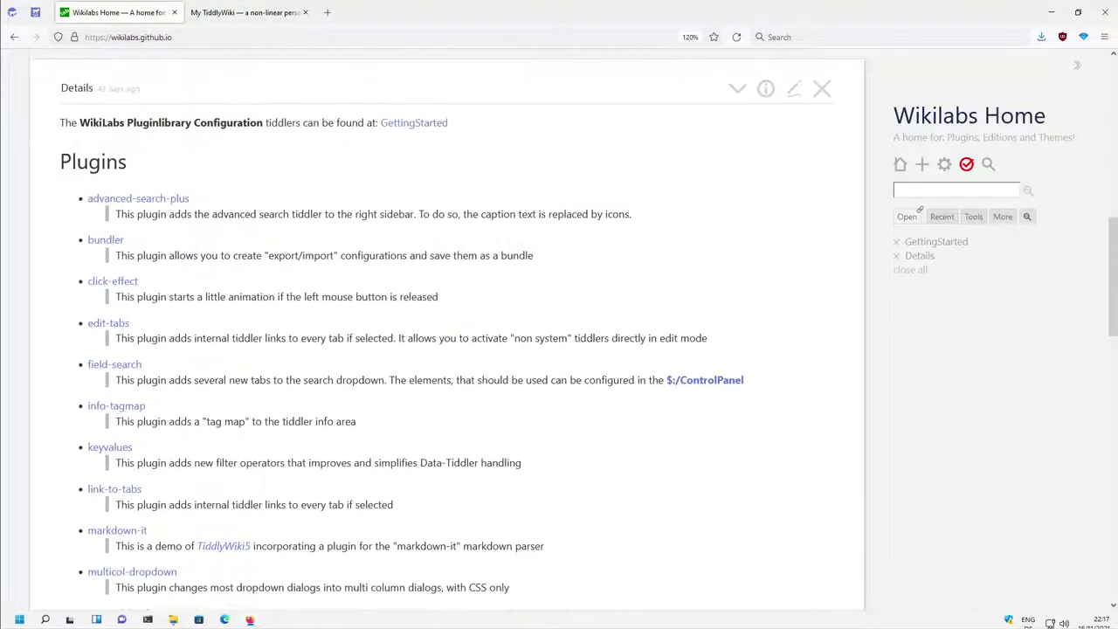
scroll(166, 241, down, 1)
click(113, 294)
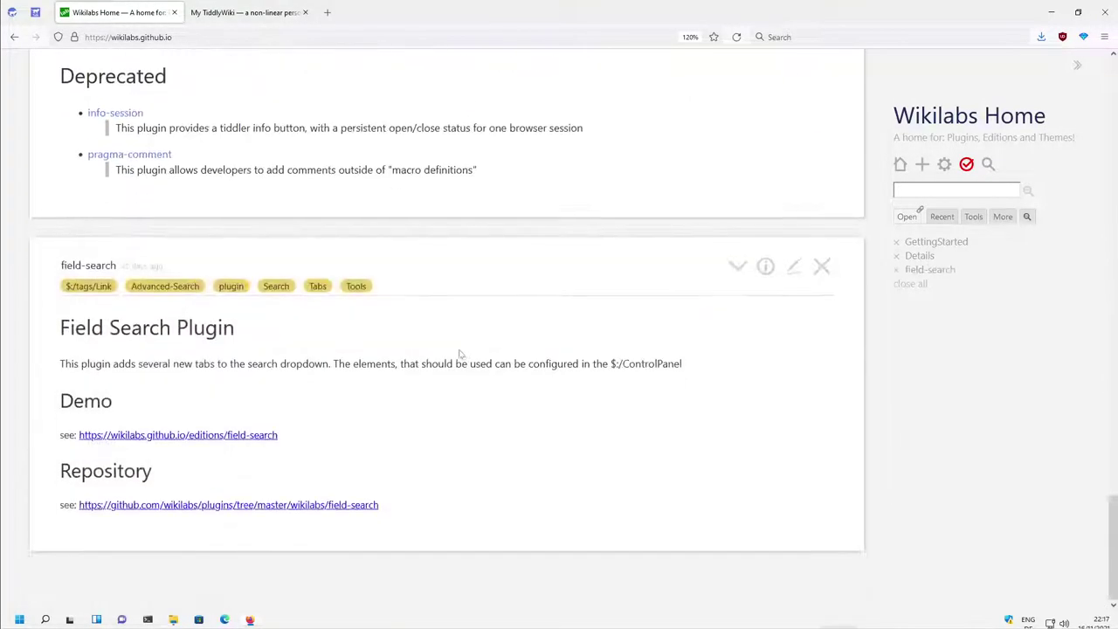
click(270, 435)
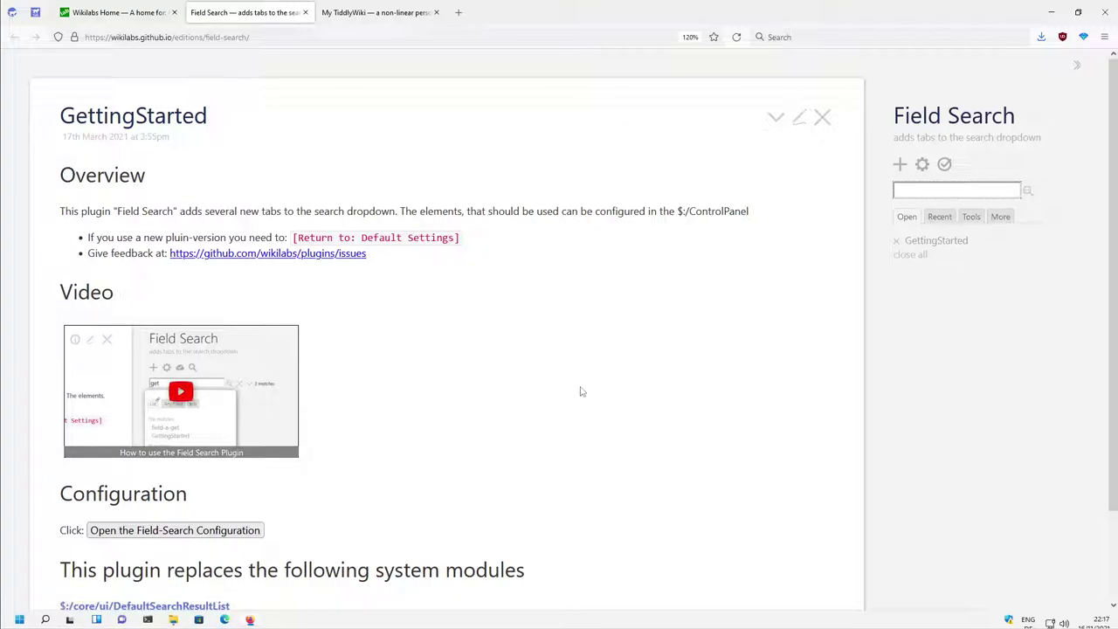
Step: Return to the My TiddlyWiki page and review the installed plugins list above test-field-editor
click(354, 16)
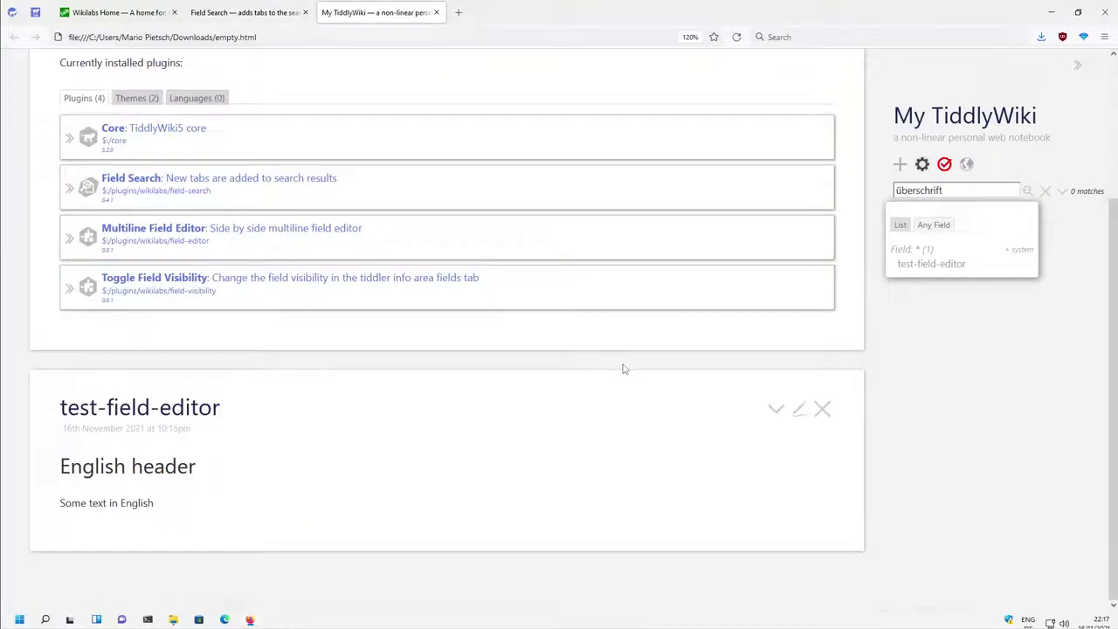
scroll(637, 374, up, 4)
scroll(638, 377, down, 3)
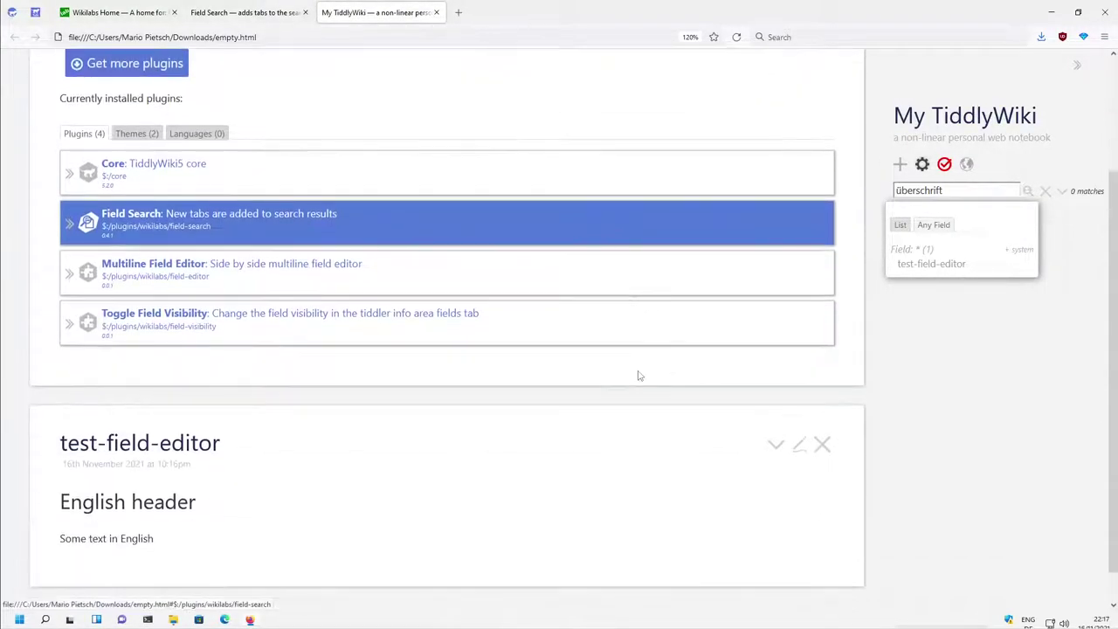